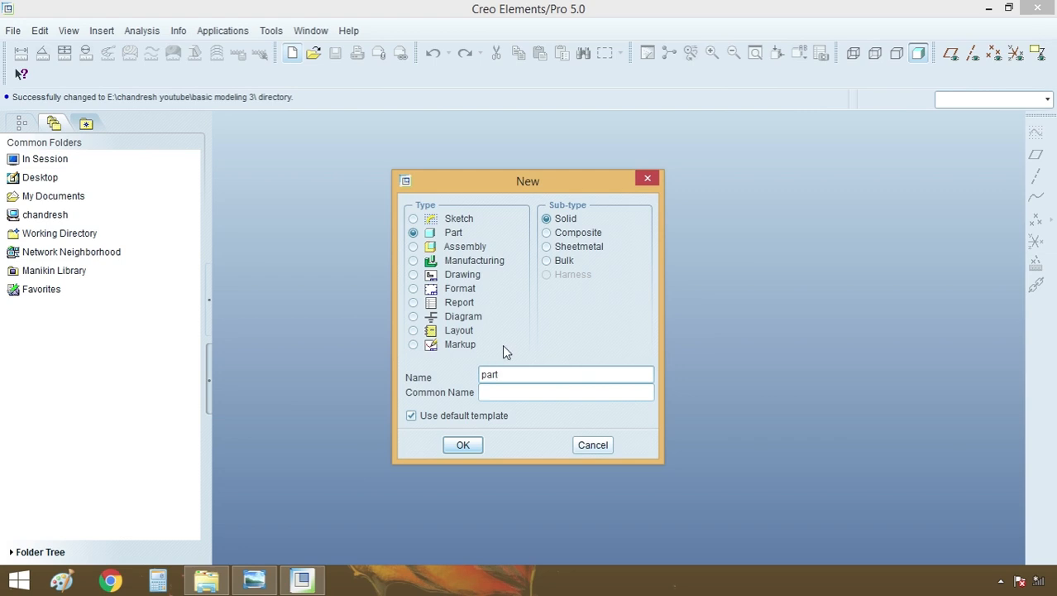
Create a solid part named part from the mmns_part_solid template instead of the default, and hide the spin center
left_click(412, 416)
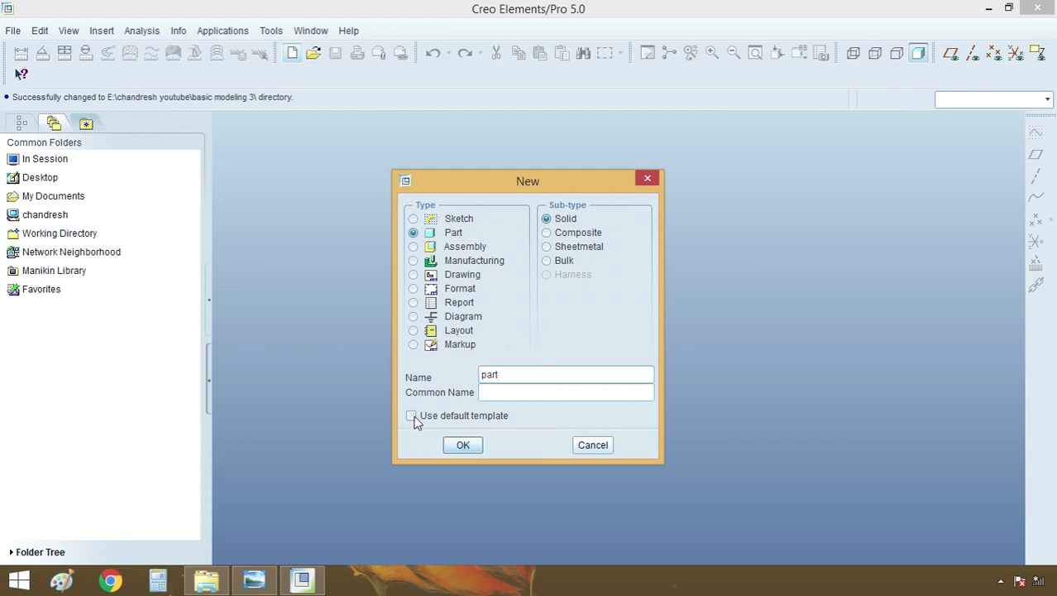
left_click(463, 443)
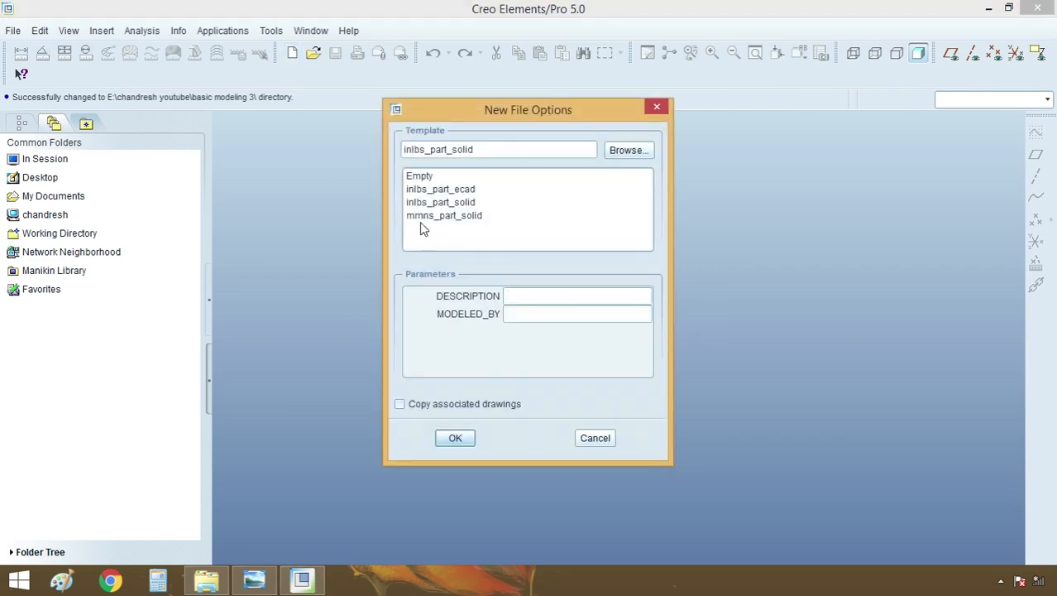
left_click(422, 215)
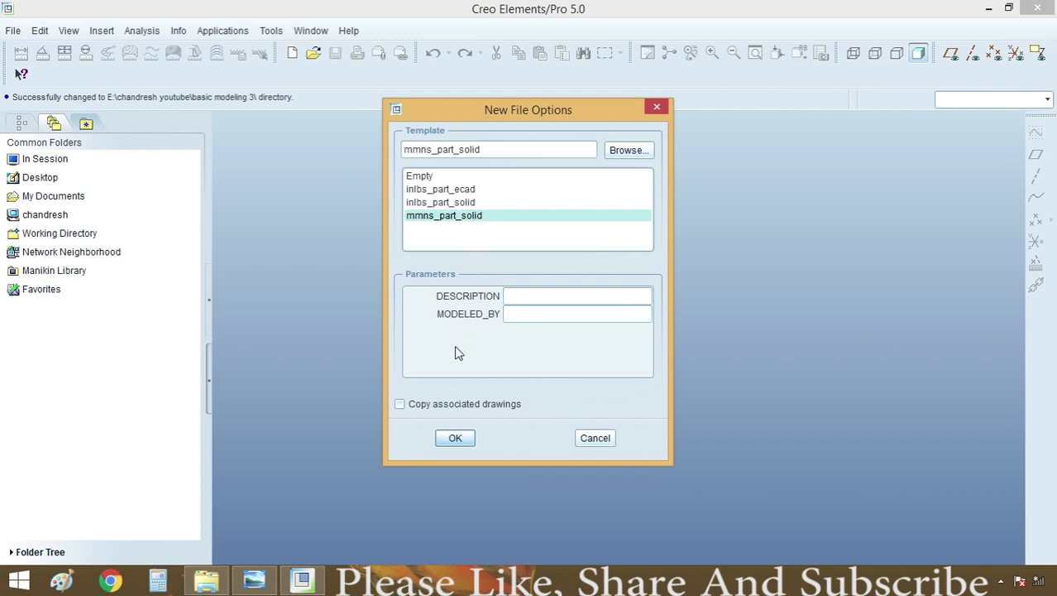
left_click(456, 438)
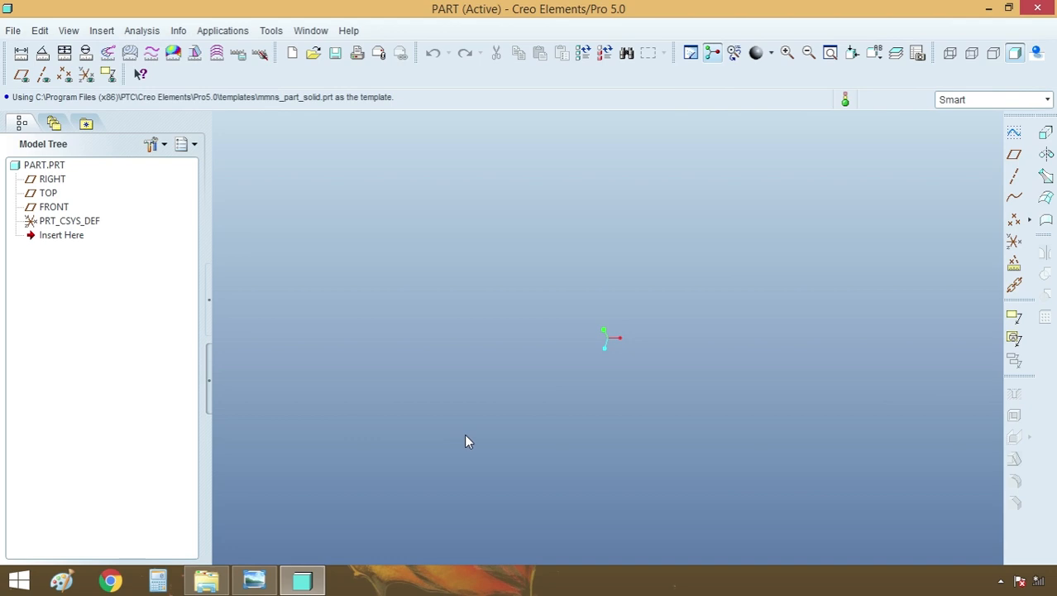
left_click(712, 55)
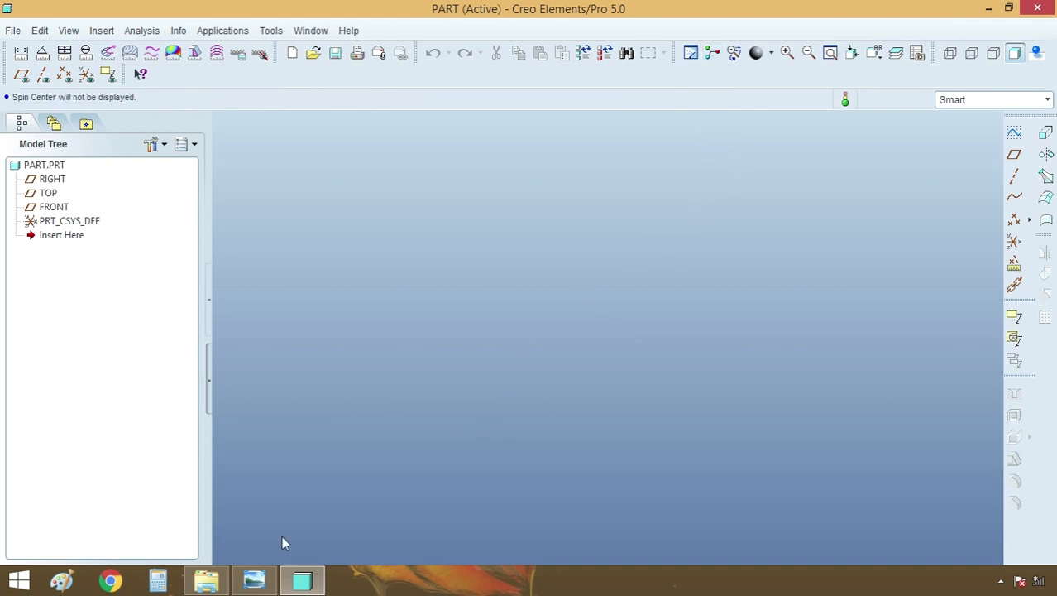
Check the reference drawing of the bracket, and start a sketch on the TOP plane with the default orientation
left_click(254, 579)
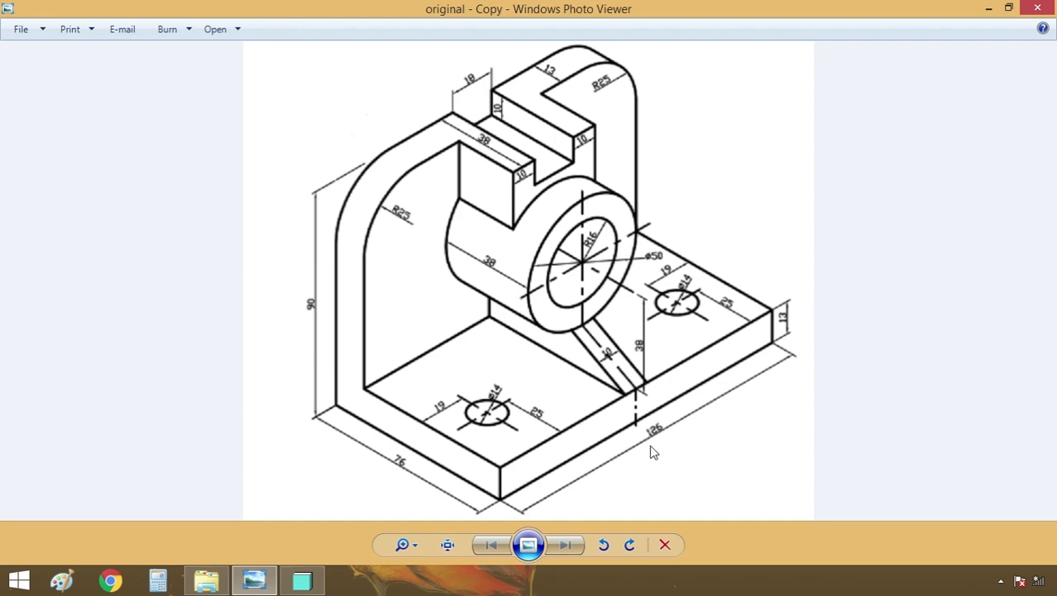
left_click(259, 579)
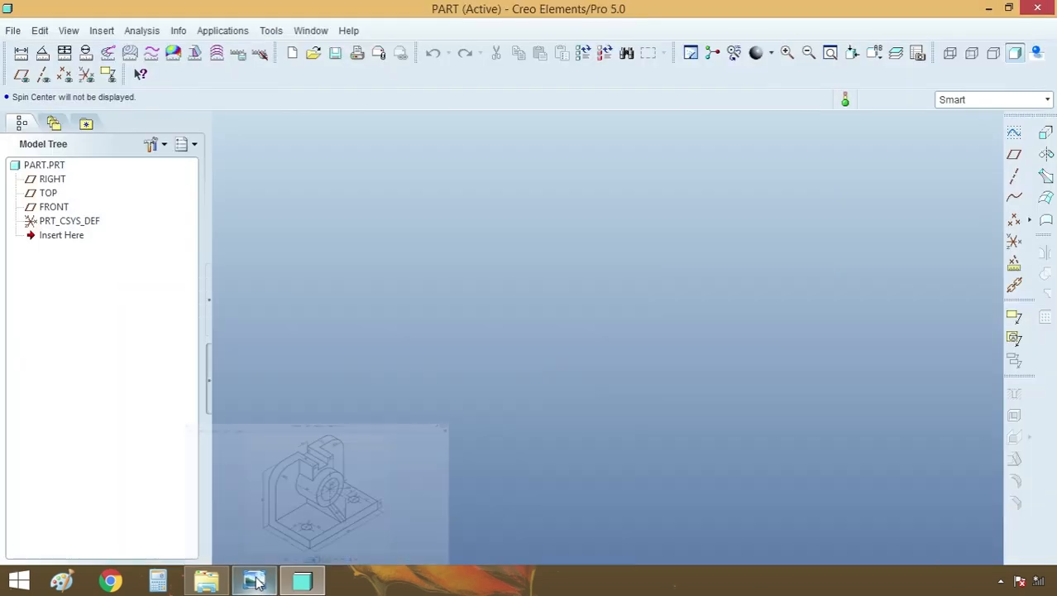
left_click(57, 195)
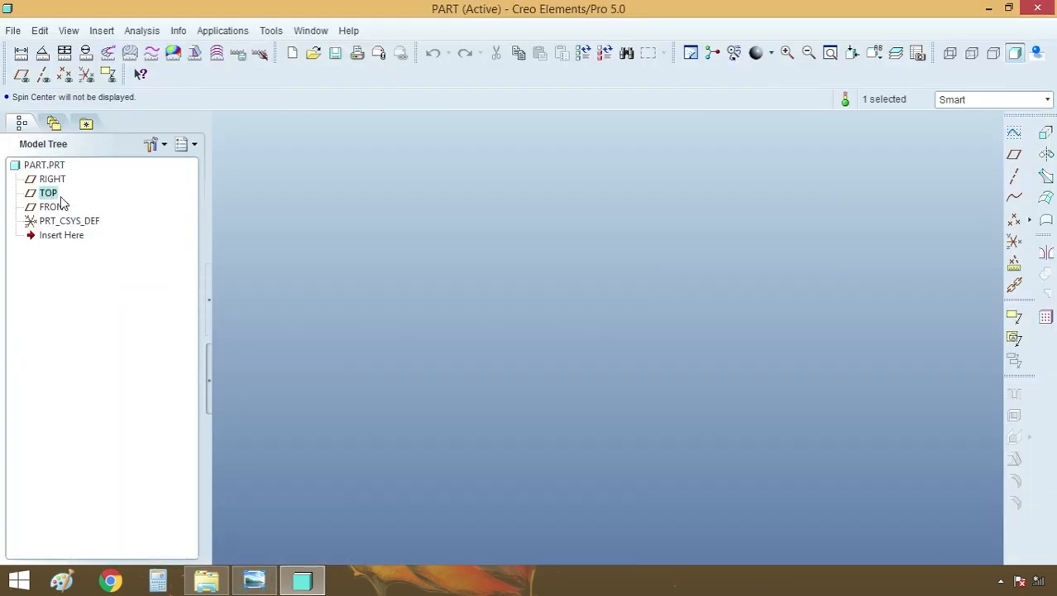
left_click(1016, 134)
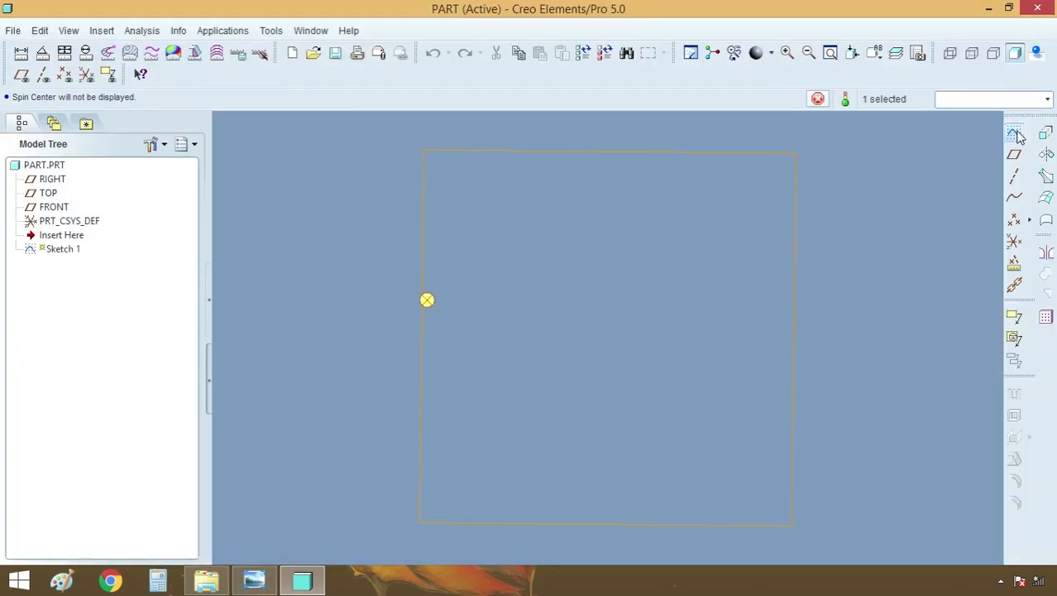
left_click(986, 315)
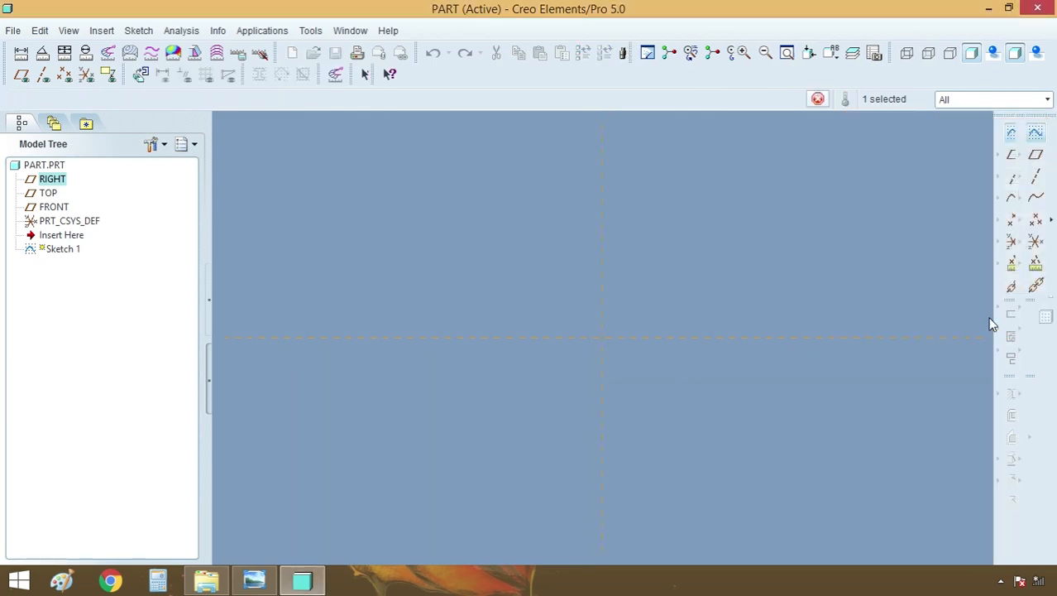
Draw a horizontal and a vertical centerline through the sketch origin
left_click(1019, 154)
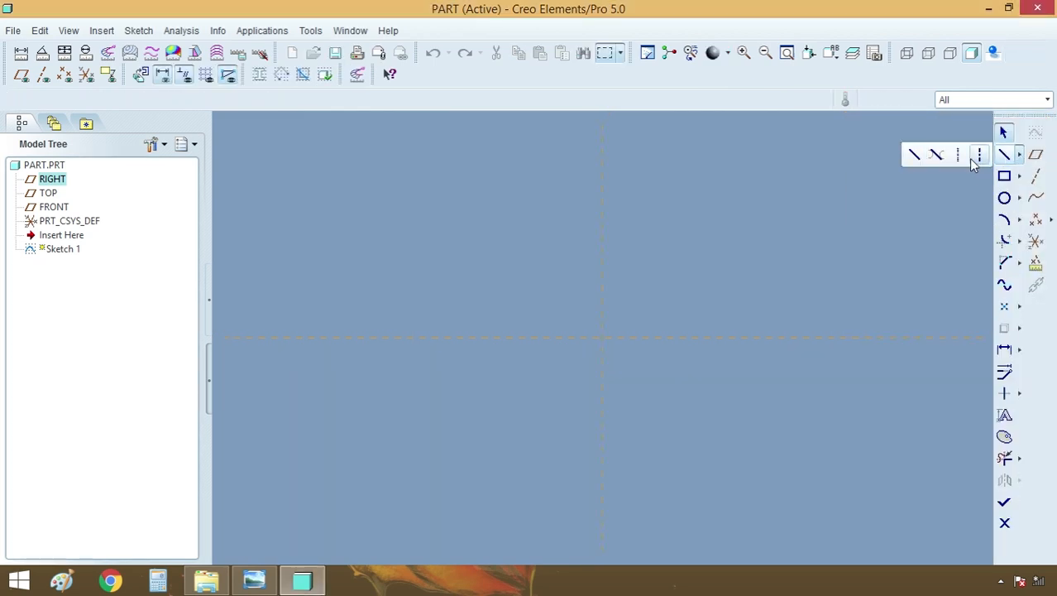
left_click(979, 156)
left_click(916, 339)
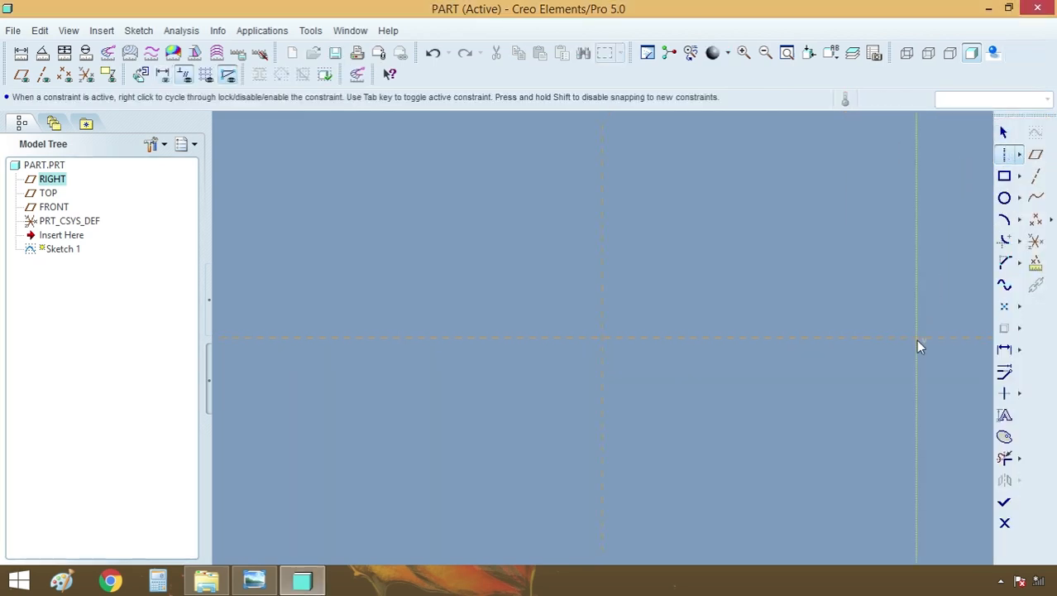
left_click(859, 340)
left_click(601, 461)
left_click(606, 326)
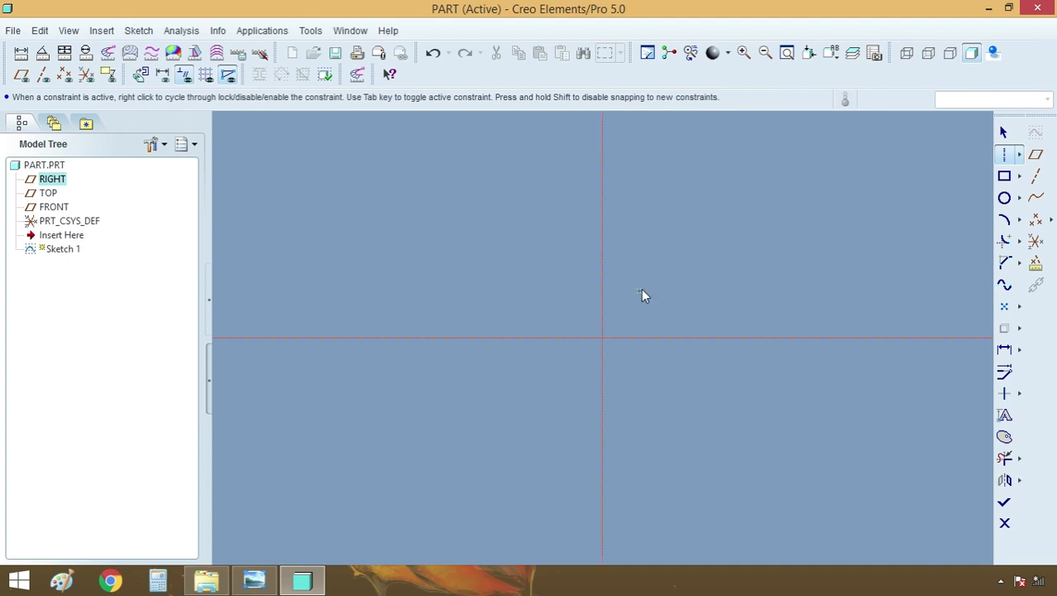
middle_click(642, 290)
Sketch a rectangle about 256 by 181 mm, symmetric about both centerlines
left_click(1004, 176)
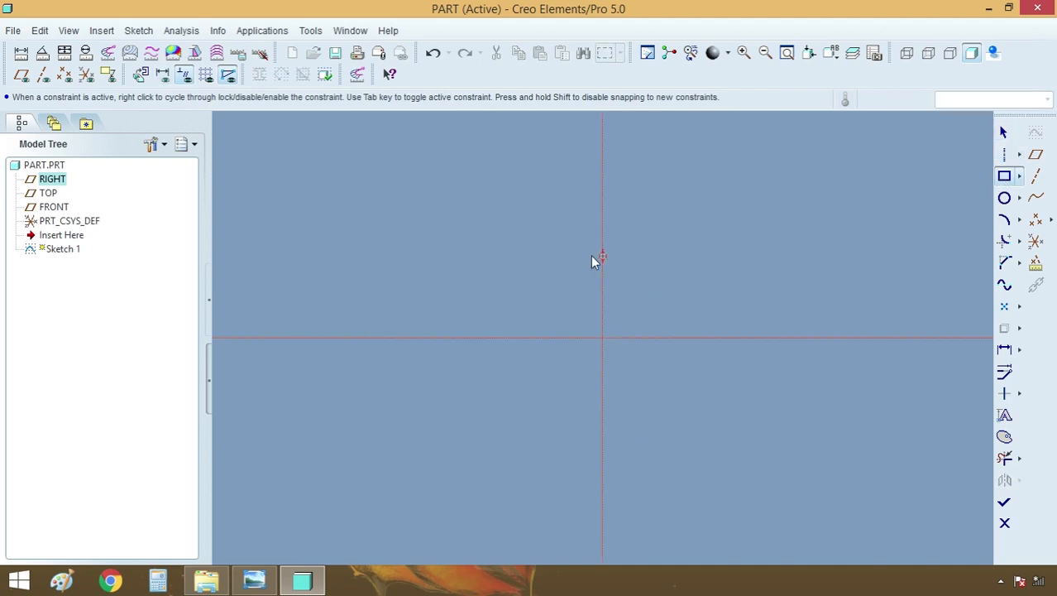
left_click(511, 274)
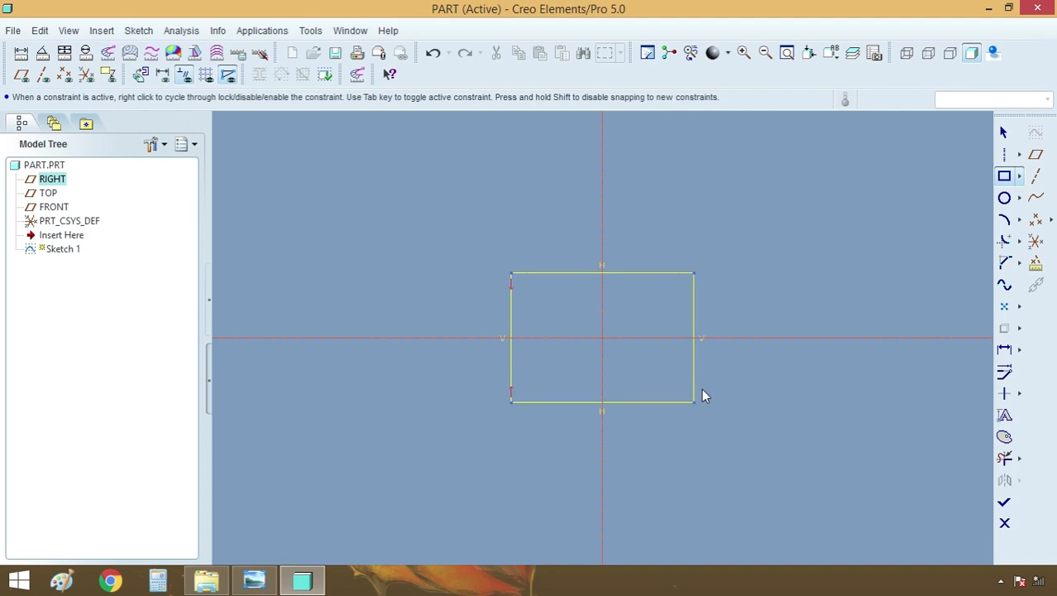
left_click(698, 403)
middle_click(750, 400)
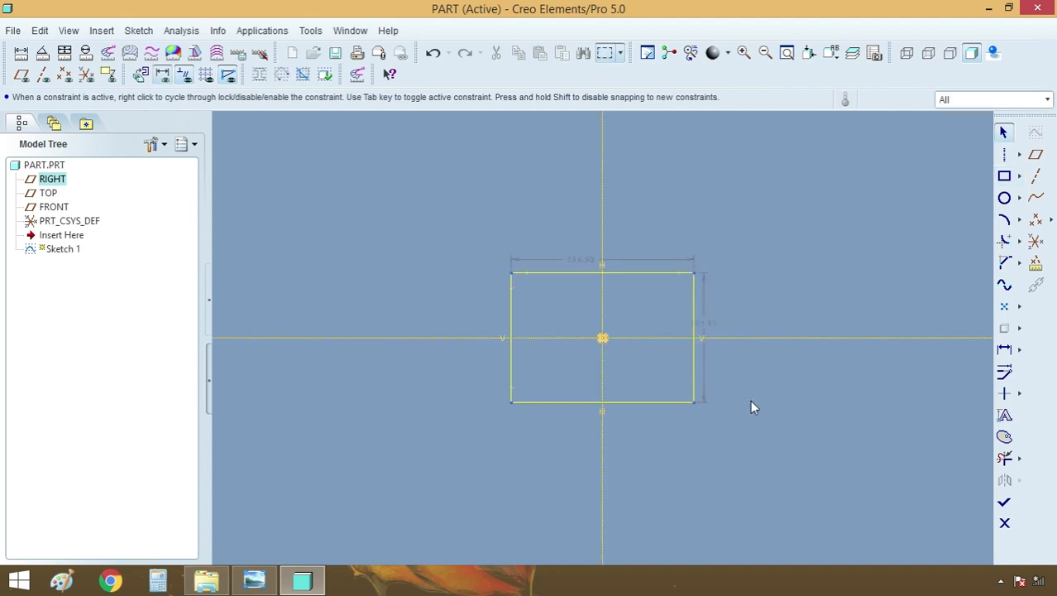
Set the rectangle's height to 76 mm and width to 126 mm per the reference drawing, and finish the sketch
left_click(253, 581)
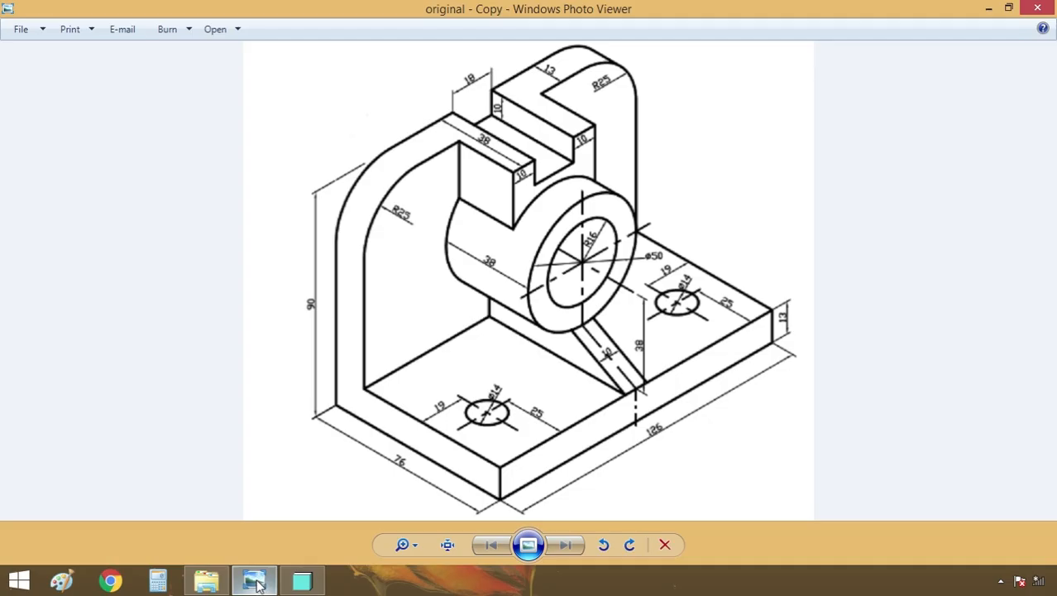
left_click(258, 583)
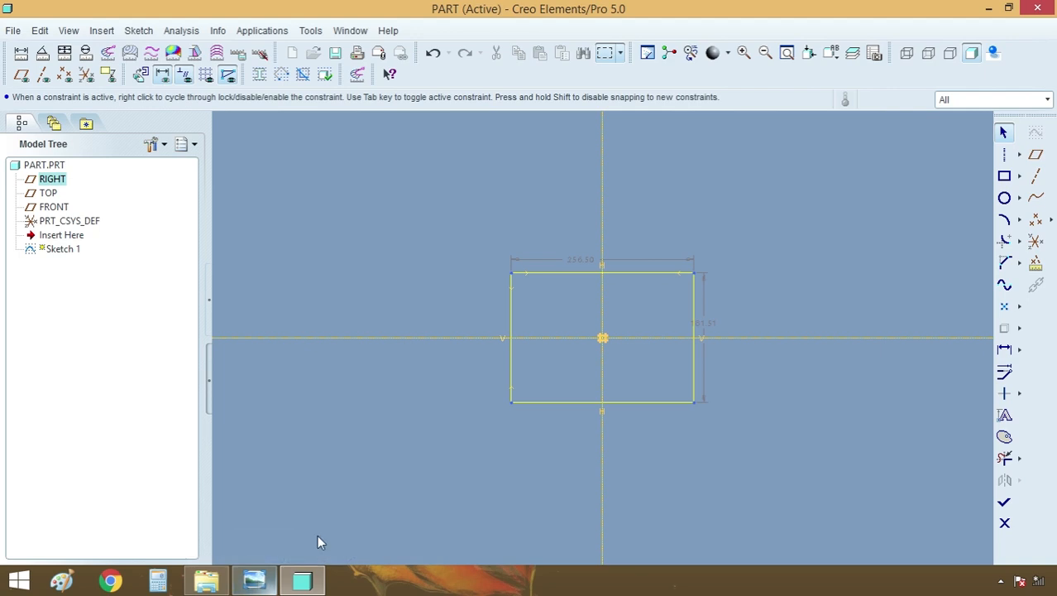
double_click(705, 324)
type("7")
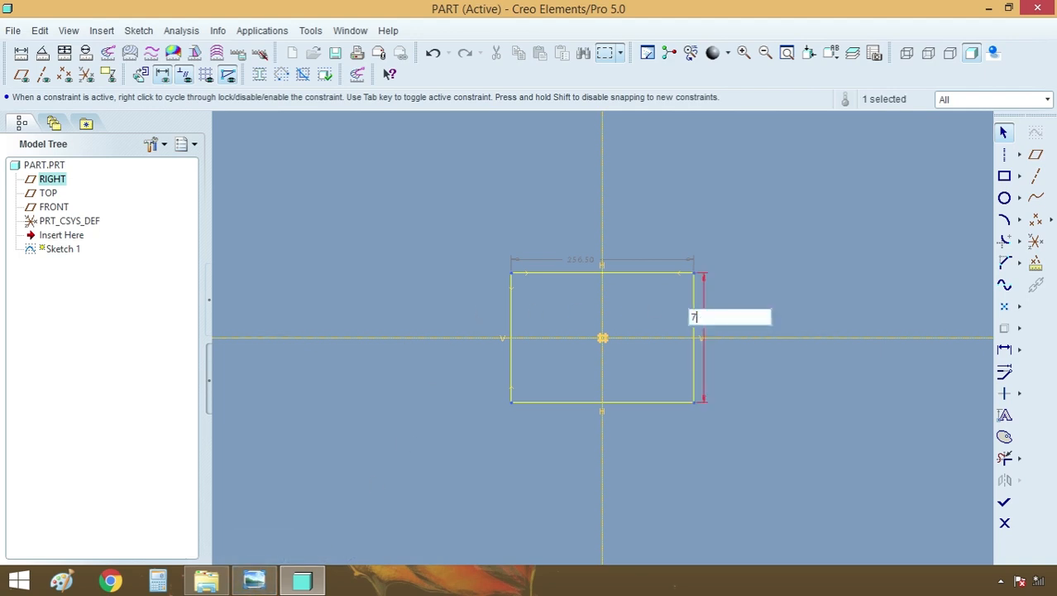
type("6")
key("Return")
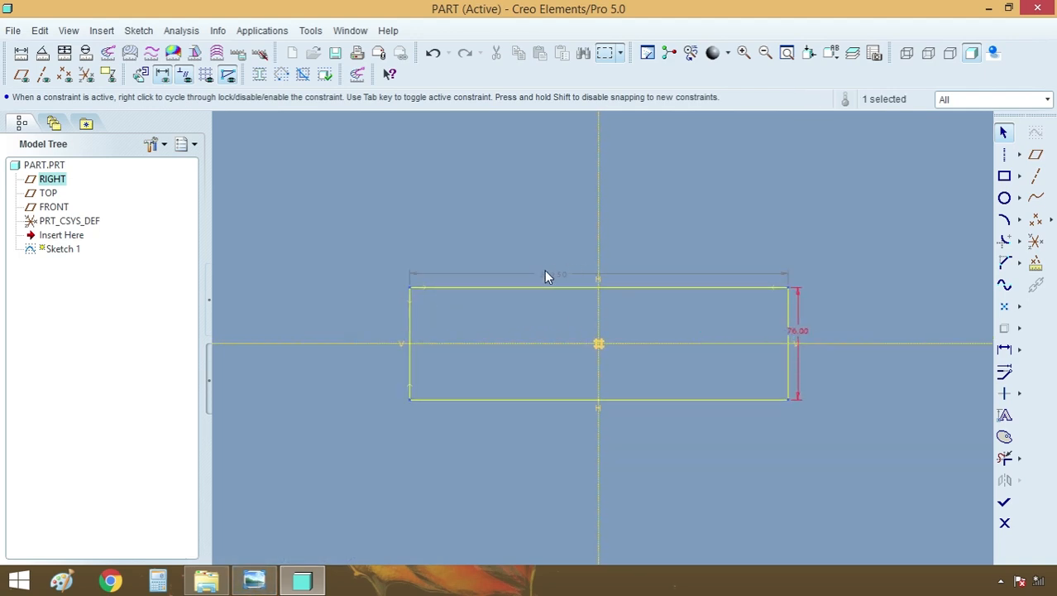
double_click(559, 273)
type("12")
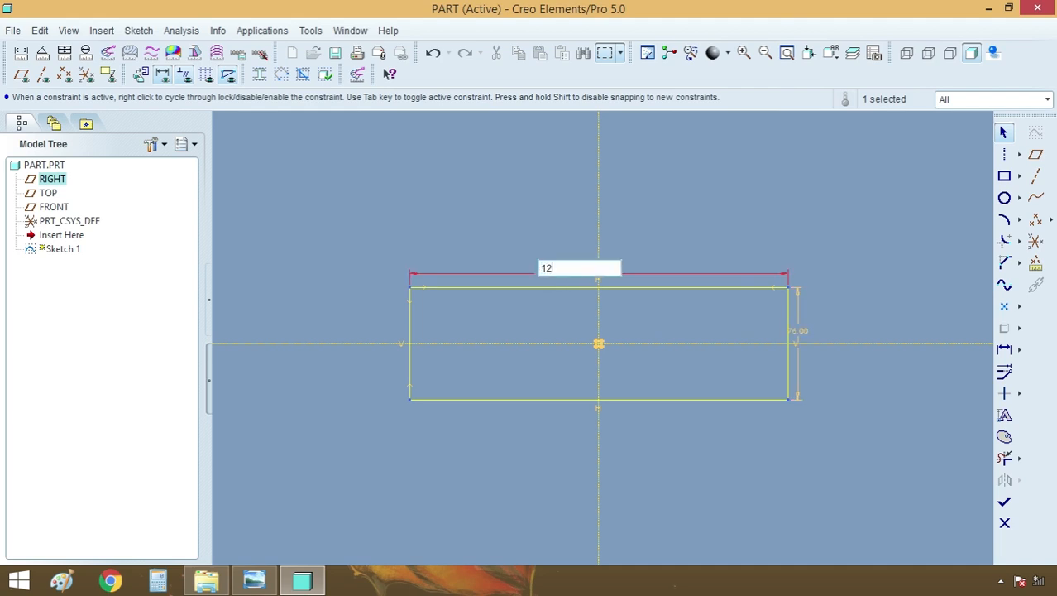
type("6")
key("Return")
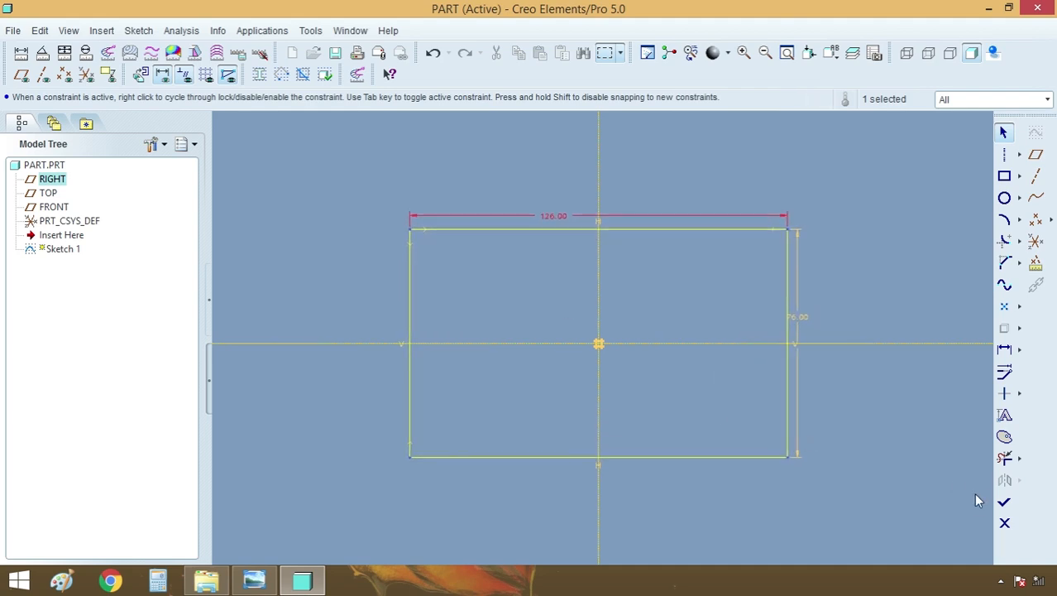
left_click(1004, 501)
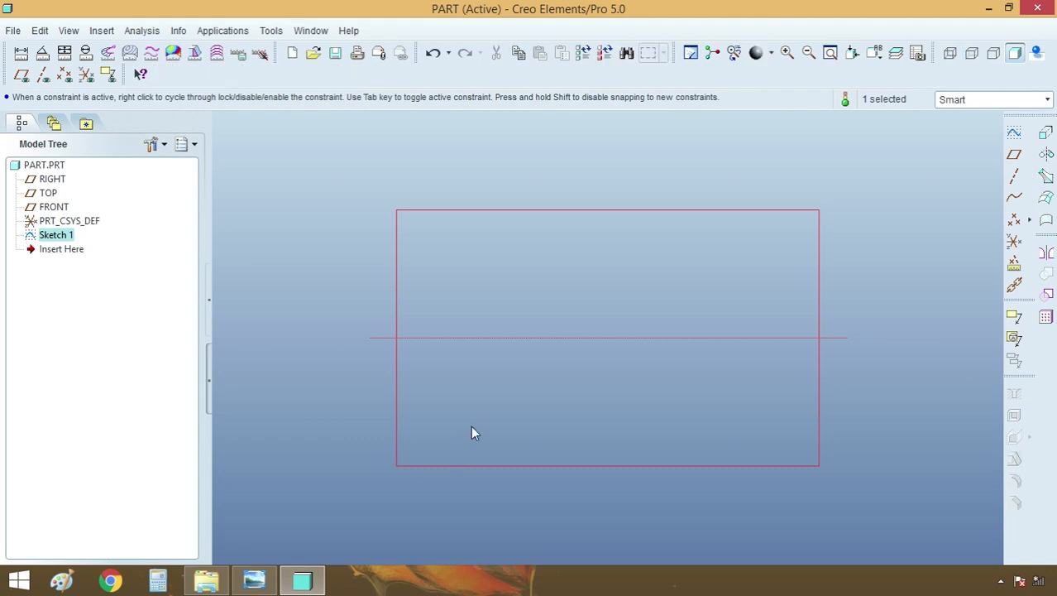
Extrude the rectangle sketch 13 mm as a solid base plate, checking the thickness in the reference drawing
scroll(472, 430, "down", 3)
middle_click_drag(473, 412, 513, 405)
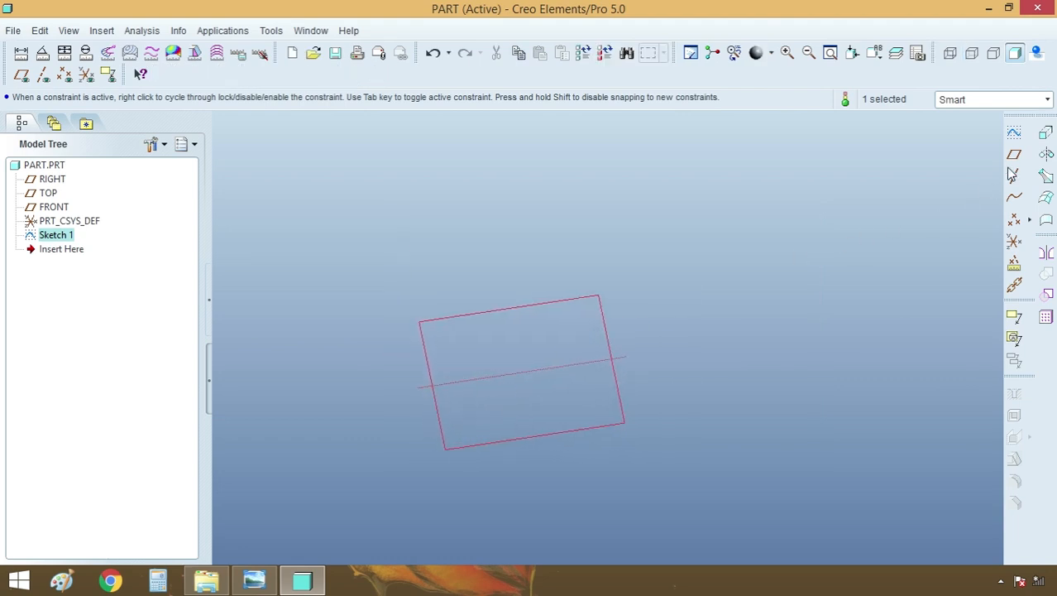
left_click(1045, 133)
middle_click_drag(581, 479, 566, 462)
left_click(253, 582)
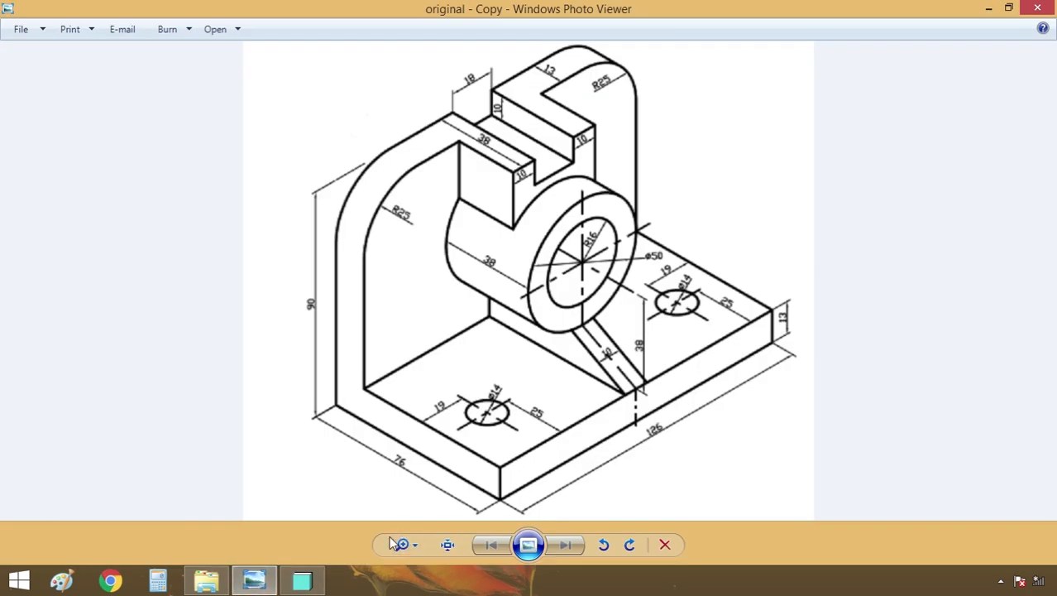
left_click(301, 580)
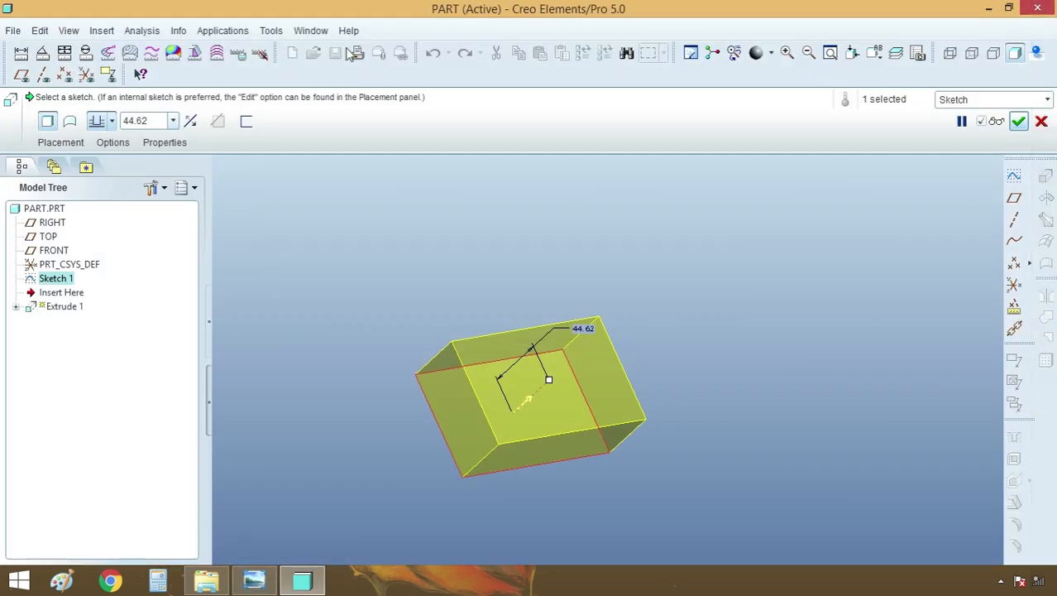
double_click(136, 120)
type("13")
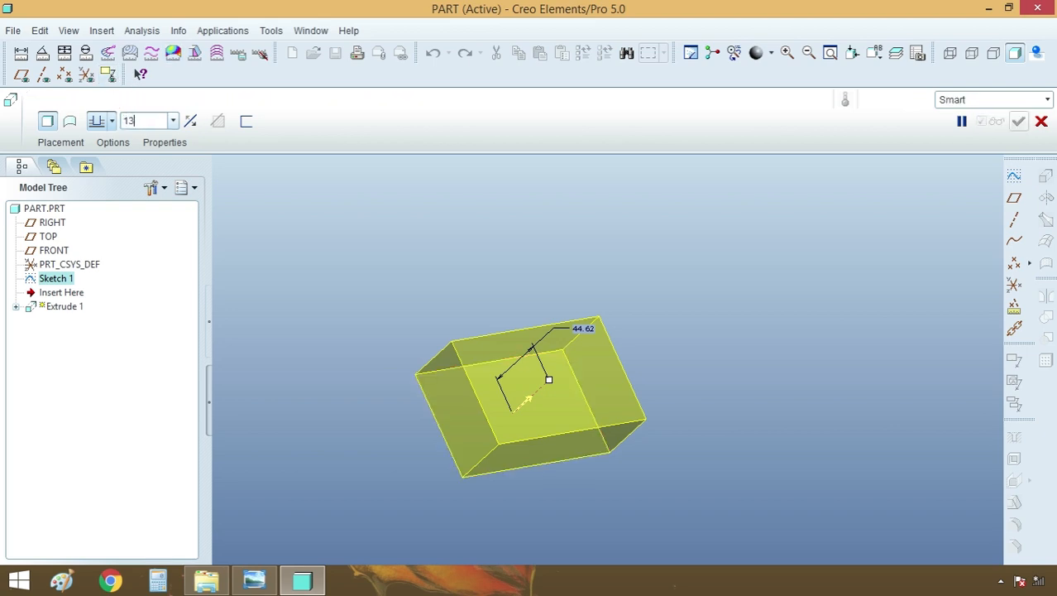
key("Return")
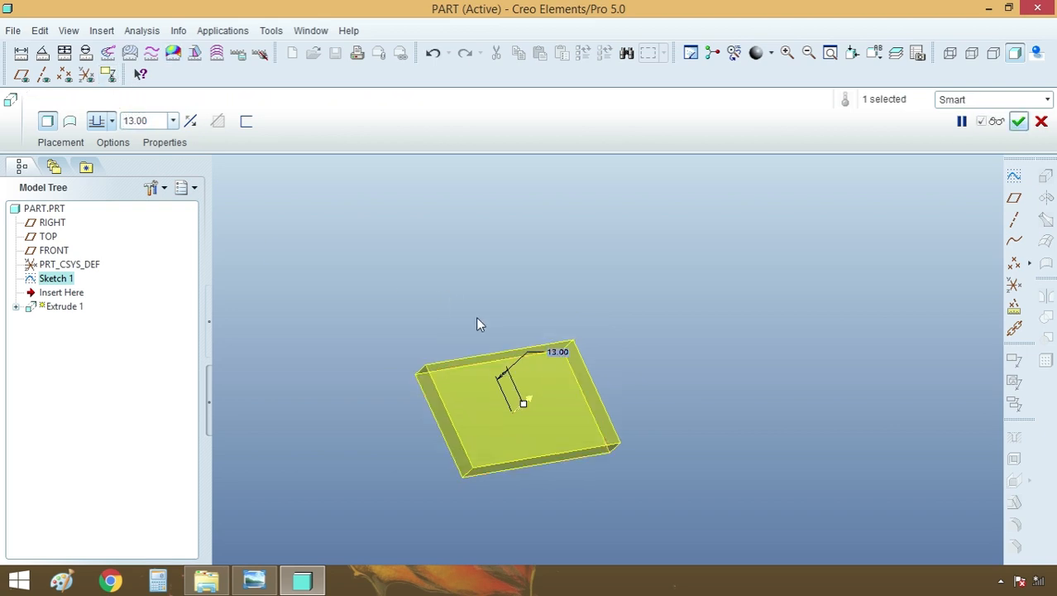
middle_click(477, 321)
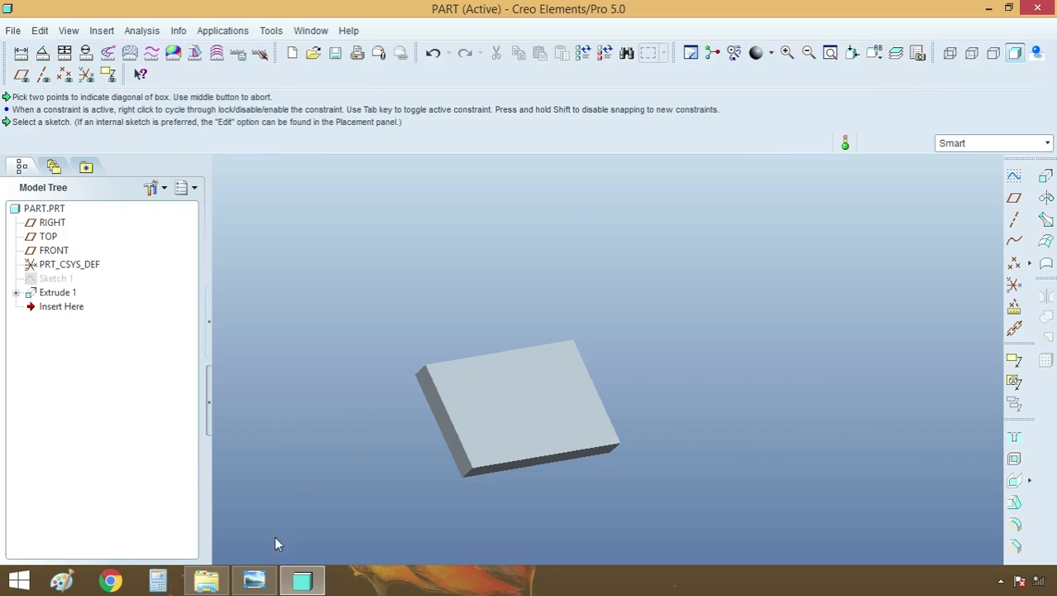
Review the upright wall in the reference drawing, and start a sketch on the base plate's long side face
left_click(256, 581)
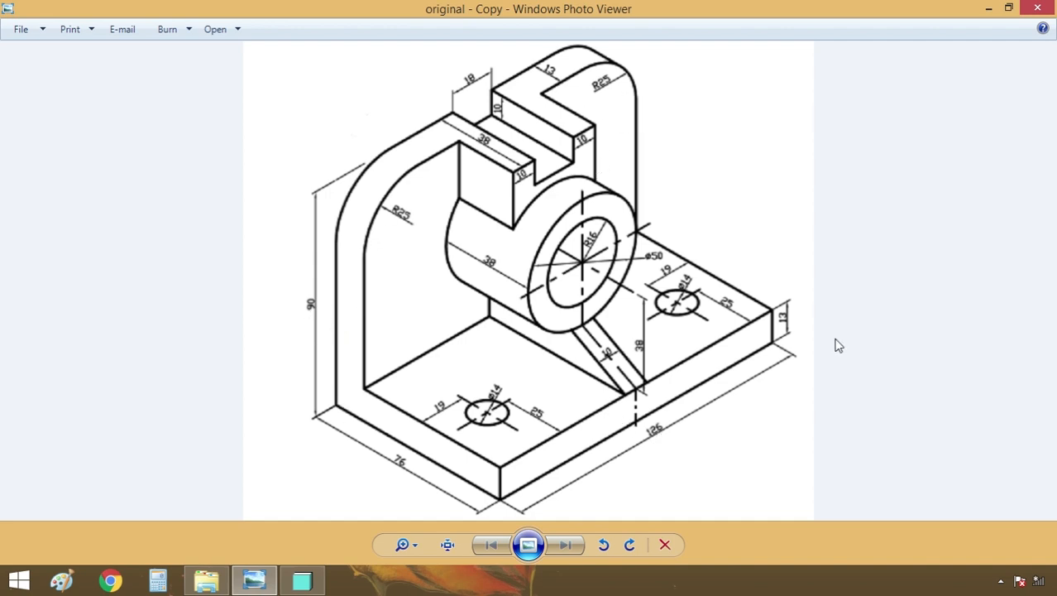
left_click(989, 8)
mouse_move(816, 259)
middle_mouse_down()
mouse_move(574, 349)
mouse_move(699, 388)
middle_mouse_up()
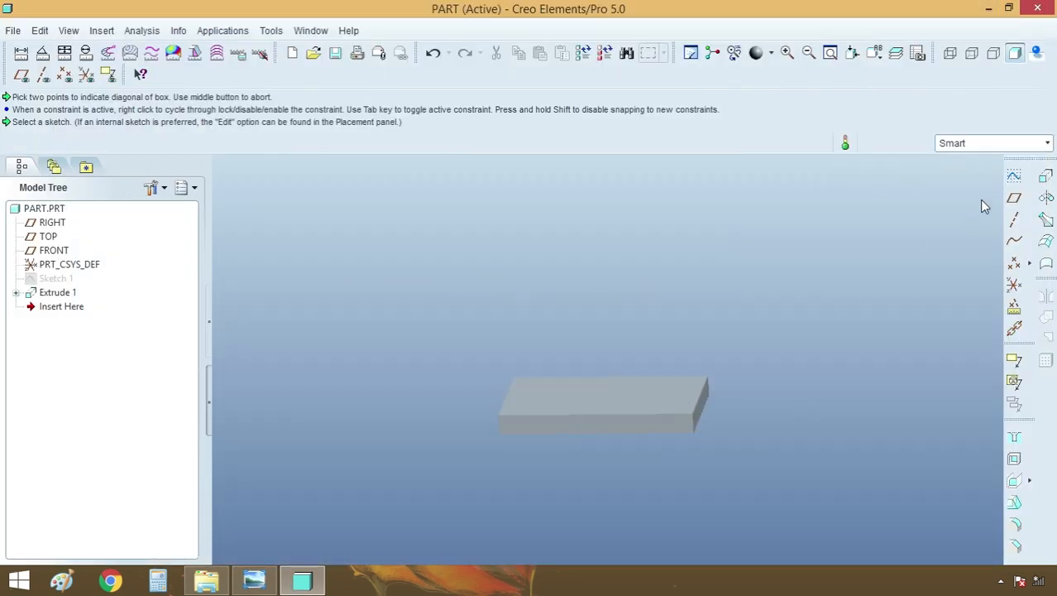
left_click(1014, 175)
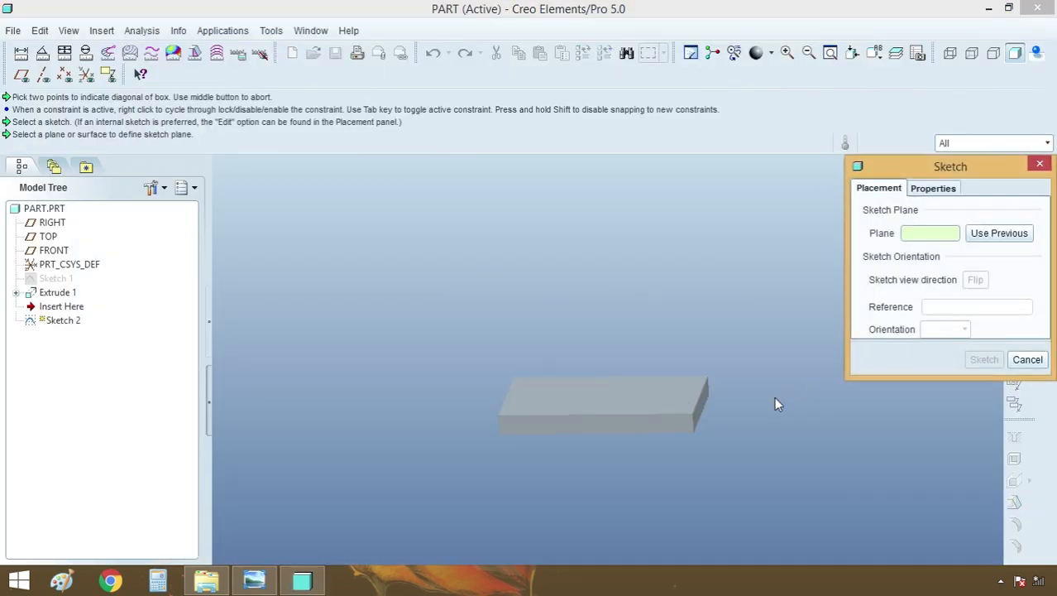
left_click(676, 425)
left_click(980, 358)
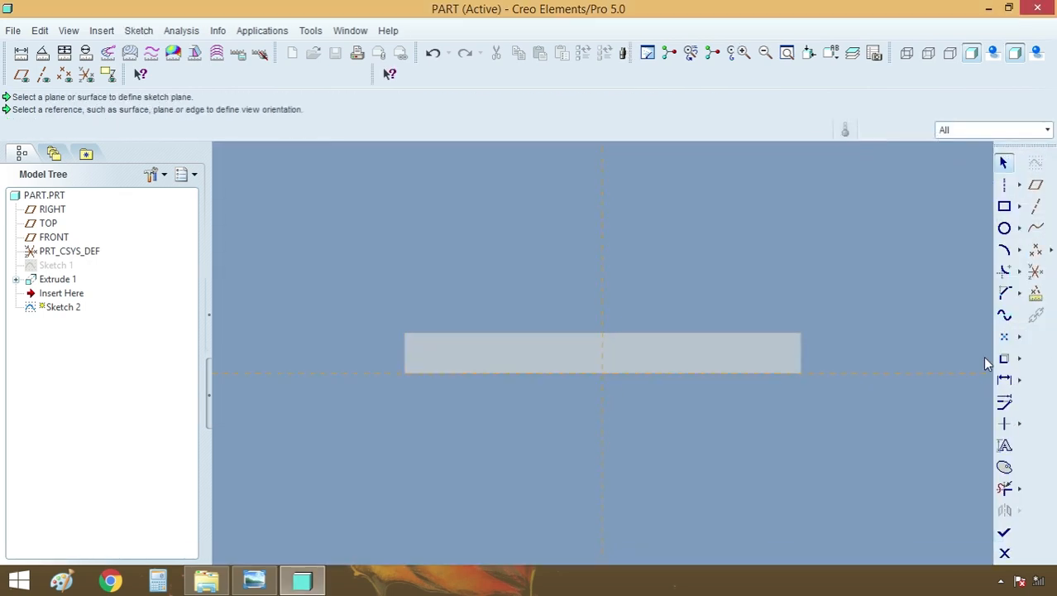
Add the base plate's short end edge as a sketch reference and solve the sketch
left_click(139, 31)
left_click(168, 67)
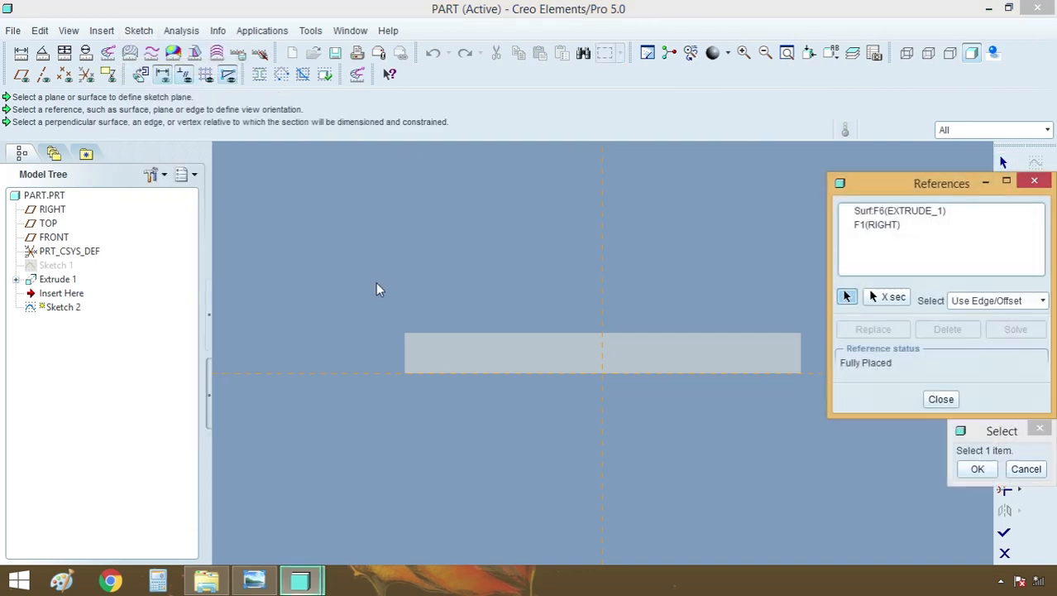
left_click(403, 354)
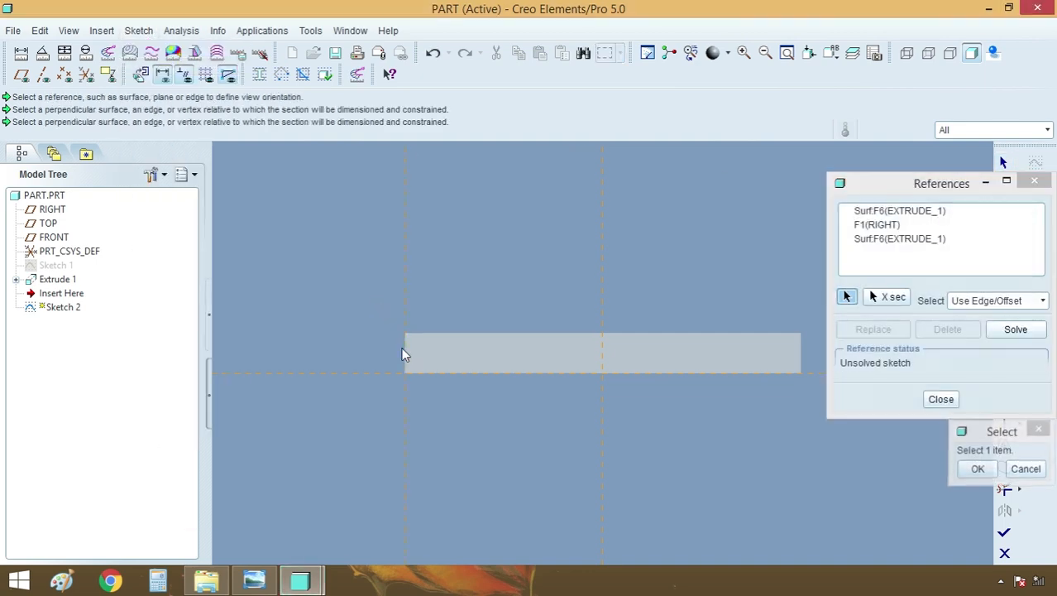
left_click(1018, 329)
left_click(977, 469)
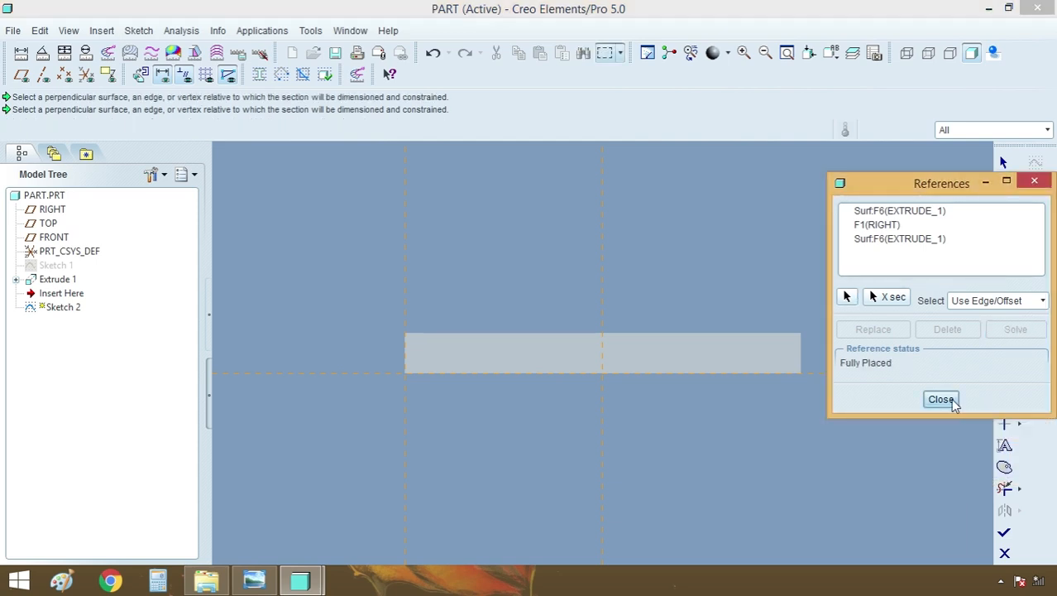
left_click(940, 399)
Sketch a vertical centerline through the plate's middle and a full-width rectangle rising from the plate's lower corner, symmetric about it
left_click(1004, 183)
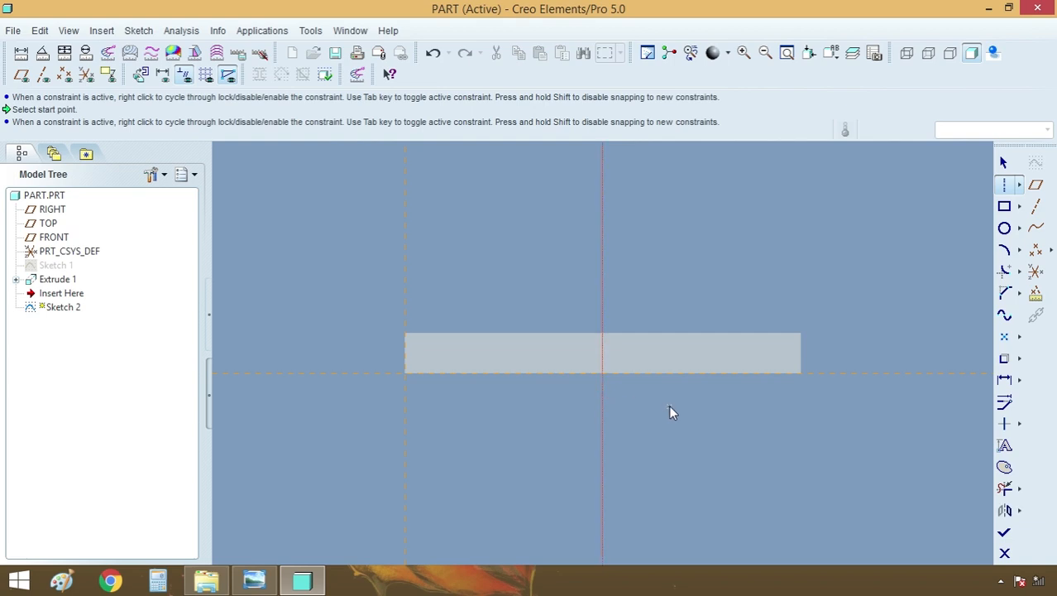
left_click(1005, 206)
left_click(404, 373)
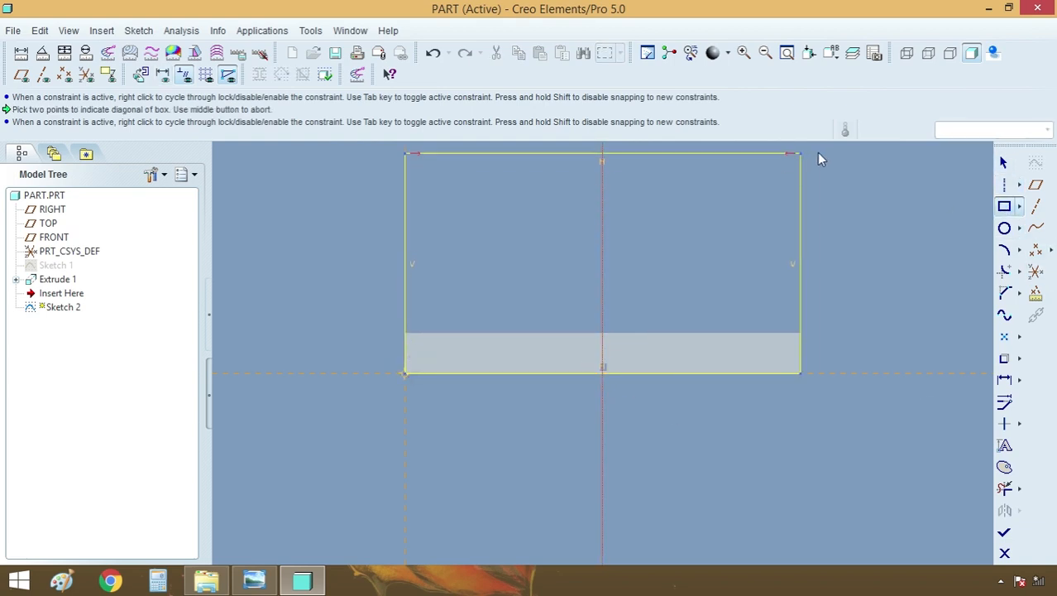
left_click(798, 162)
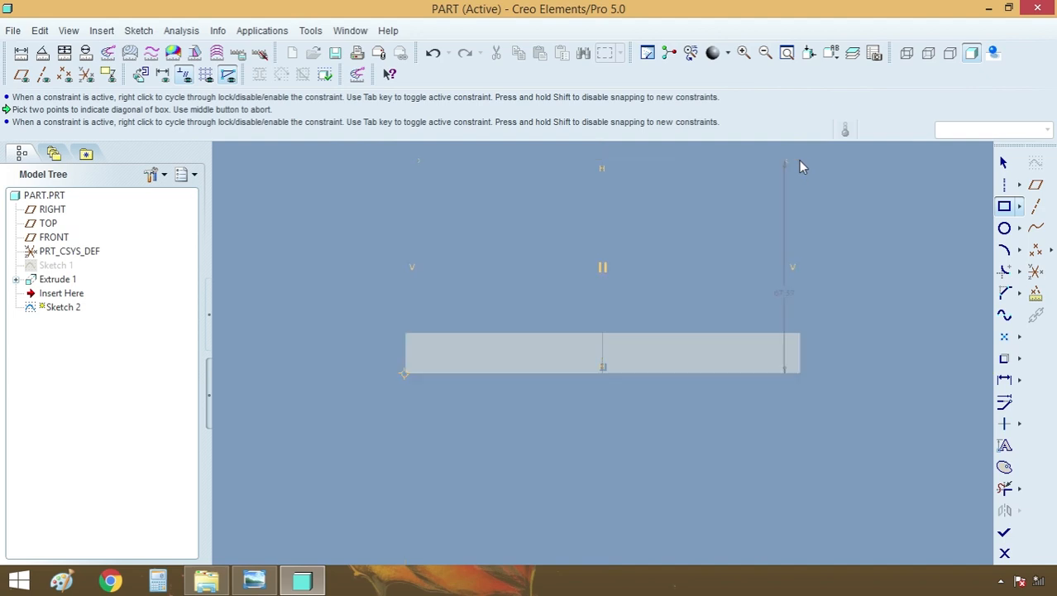
middle_click(861, 242)
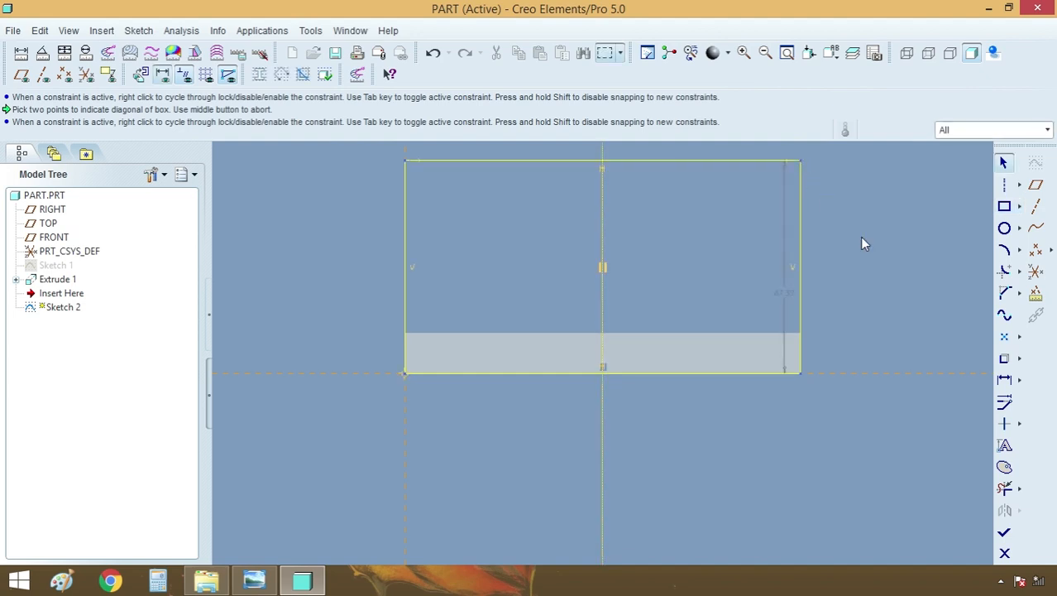
Set the wall rectangle's height to 90 mm per the reference drawing, and finish the sketch
left_click(258, 582)
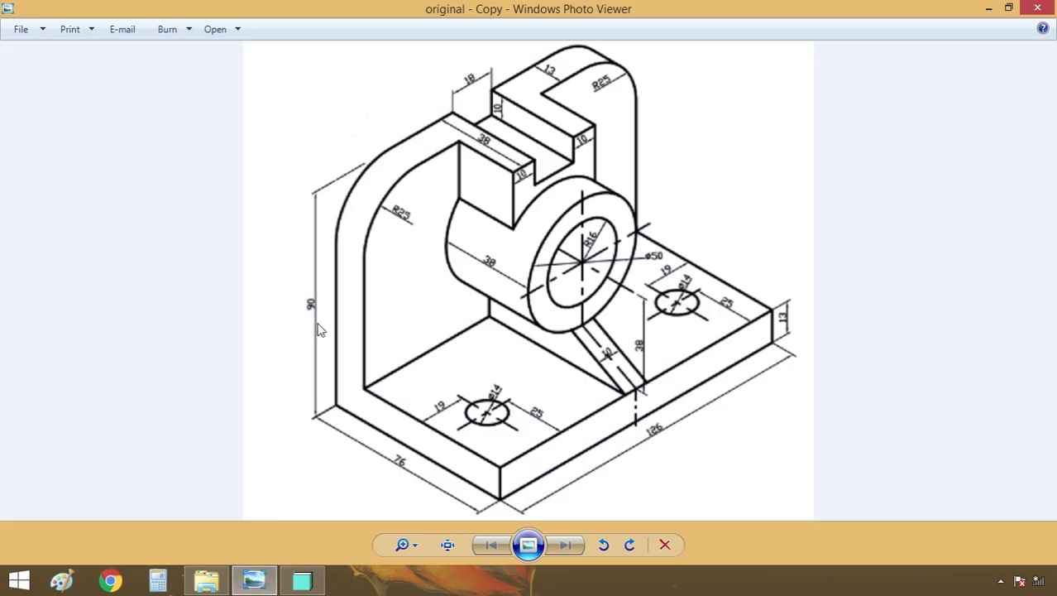
left_click(254, 582)
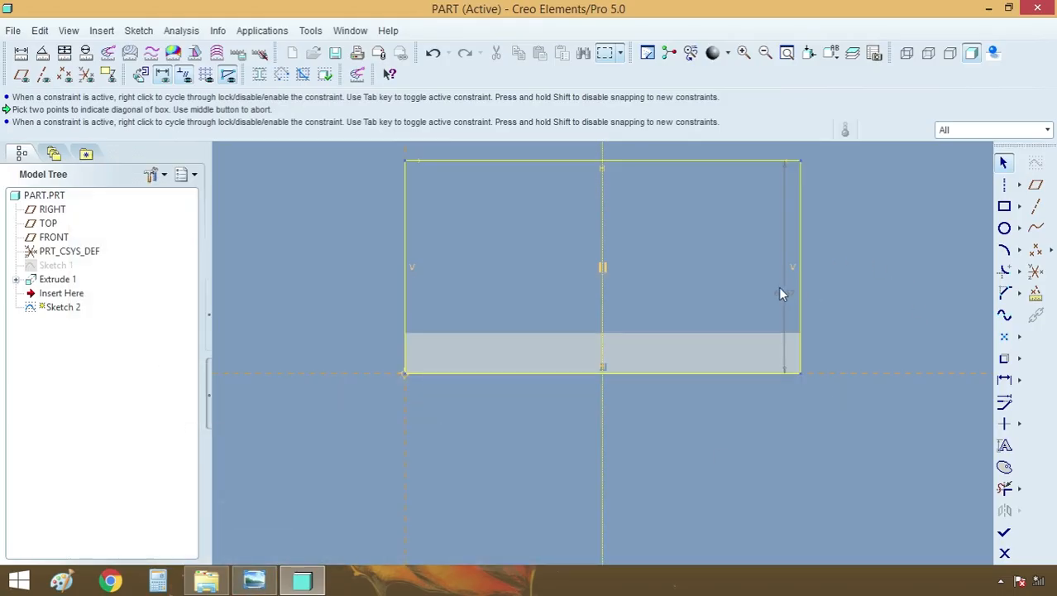
double_click(781, 292)
type("90")
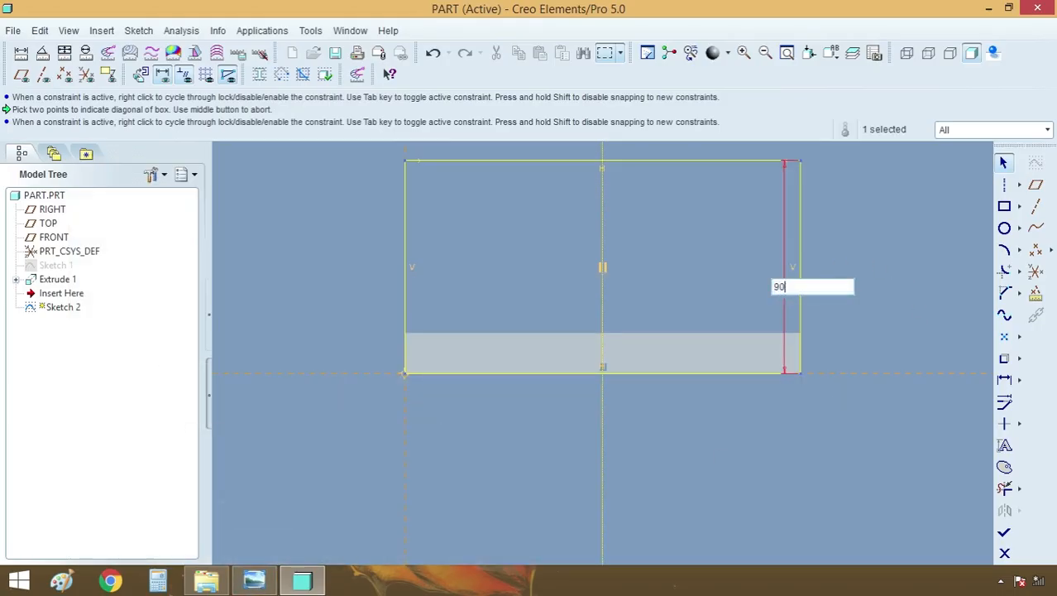
key("Return")
scroll(643, 451, "down", 3)
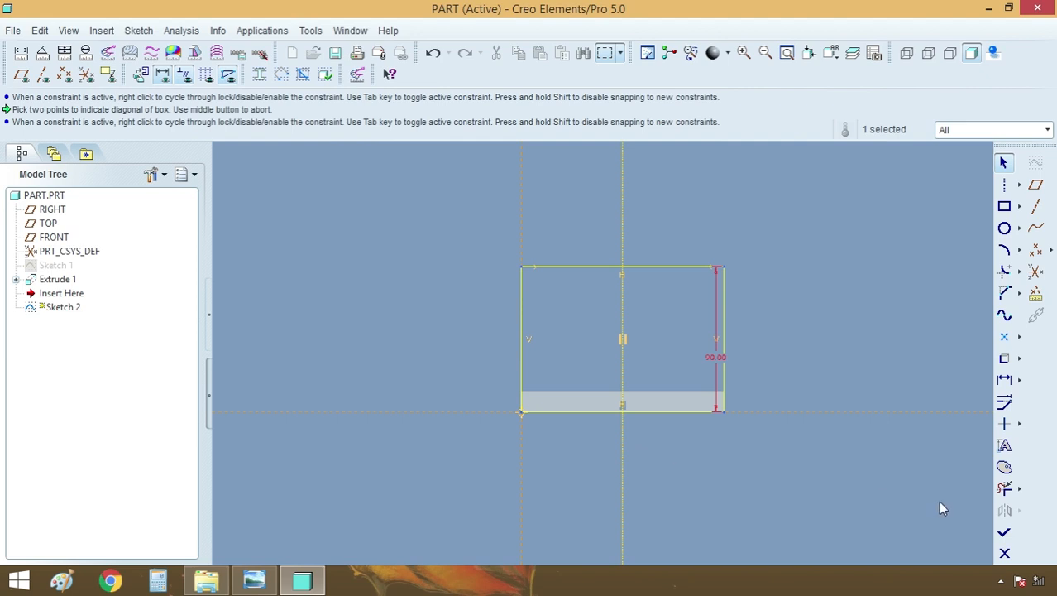
left_click(1004, 532)
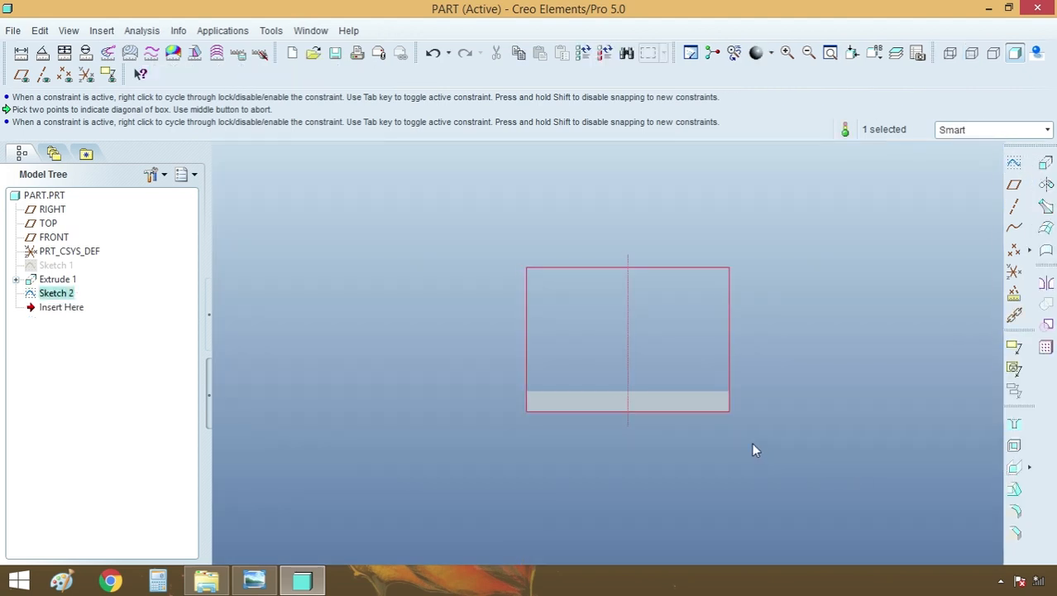
Extrude the wall sketch 13 mm as a solid, with the direction flipped inward over the base plate
mouse_move(751, 450)
middle_mouse_down()
mouse_move(670, 437)
mouse_move(602, 470)
middle_mouse_up()
scroll(491, 458, "down", 3)
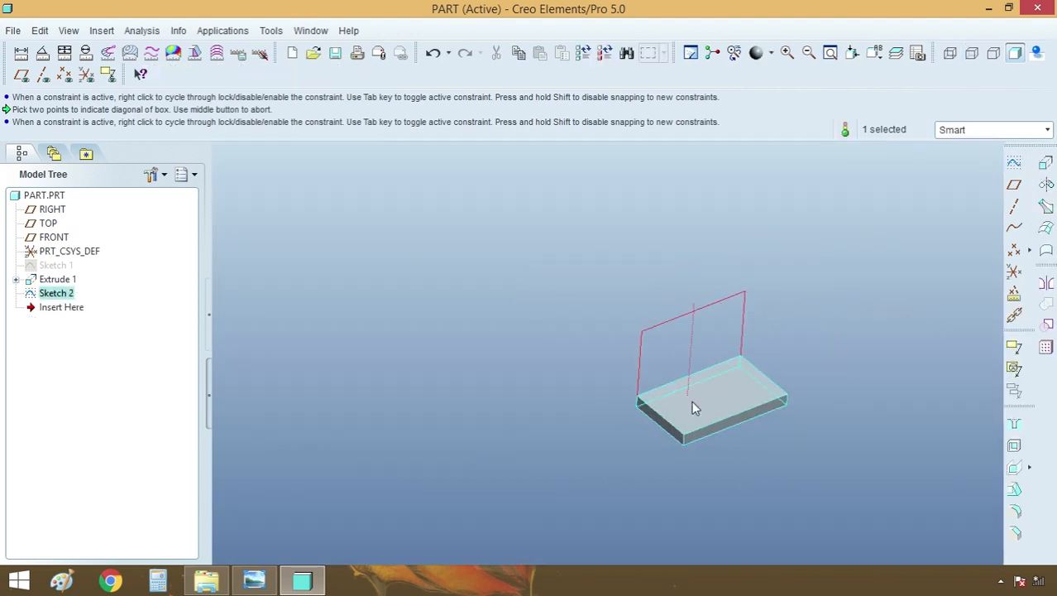
left_click(254, 580)
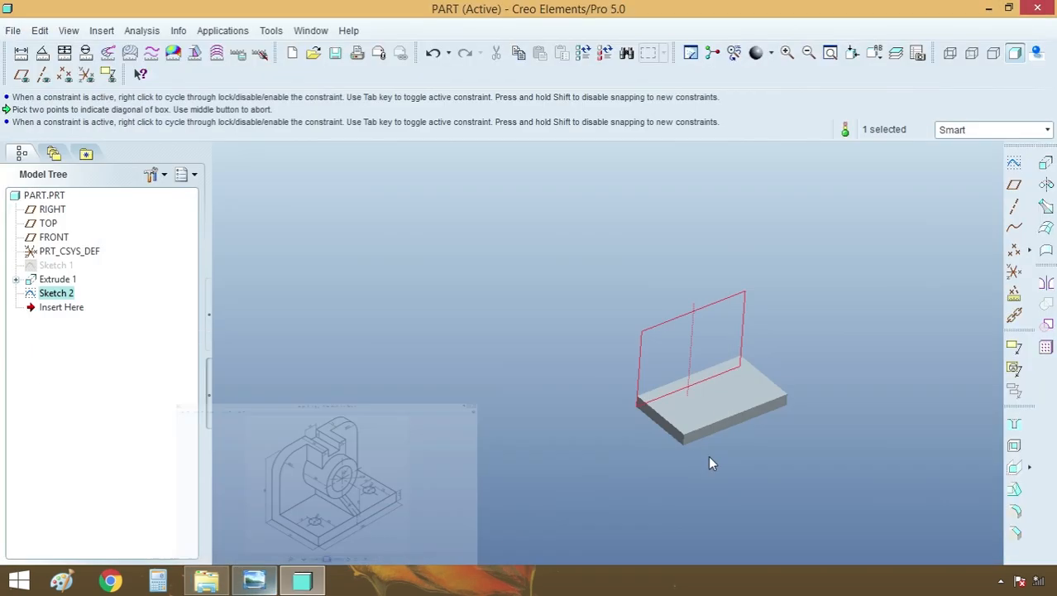
left_click(254, 580)
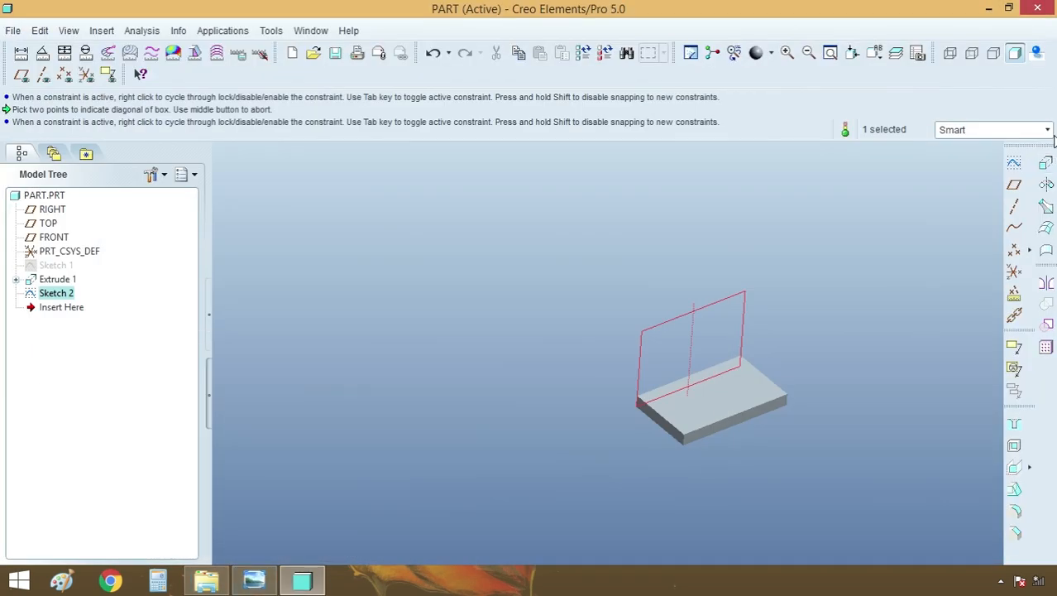
left_click(1046, 163)
scroll(784, 382, "up", 2)
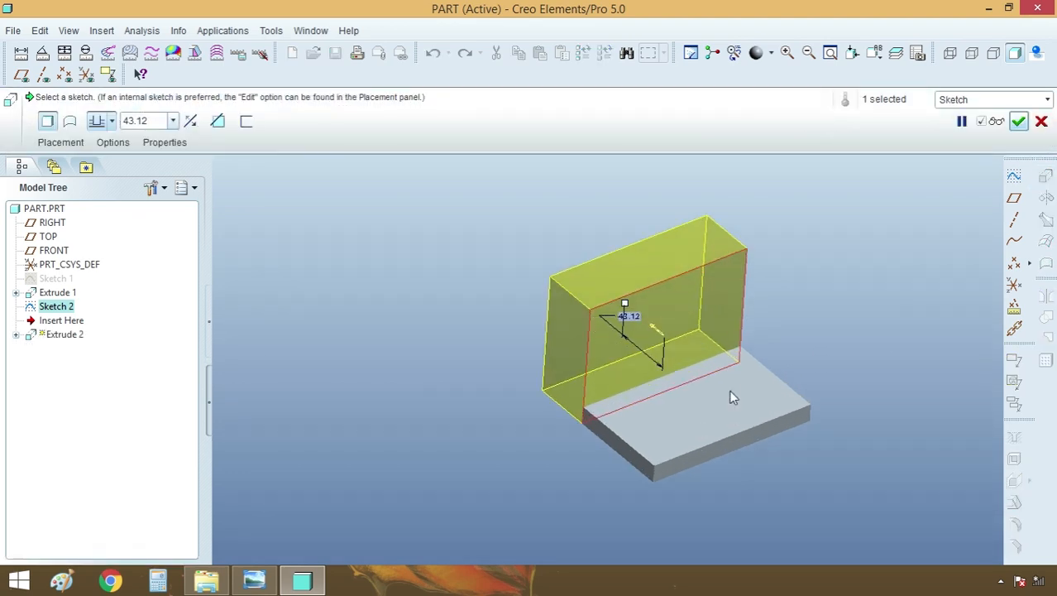
double_click(143, 116)
type("13")
key("Return")
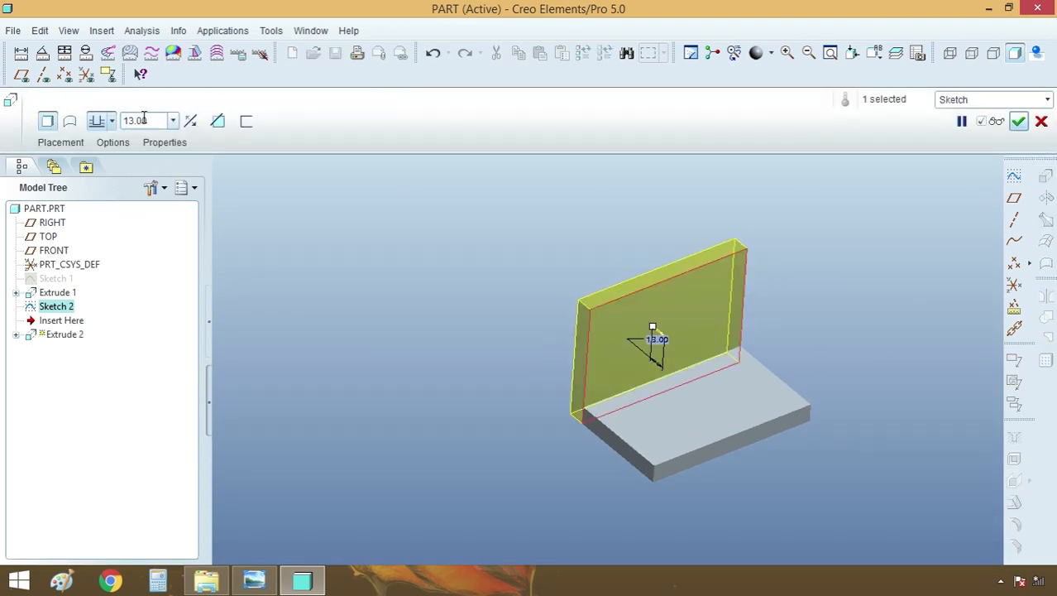
left_click(195, 122)
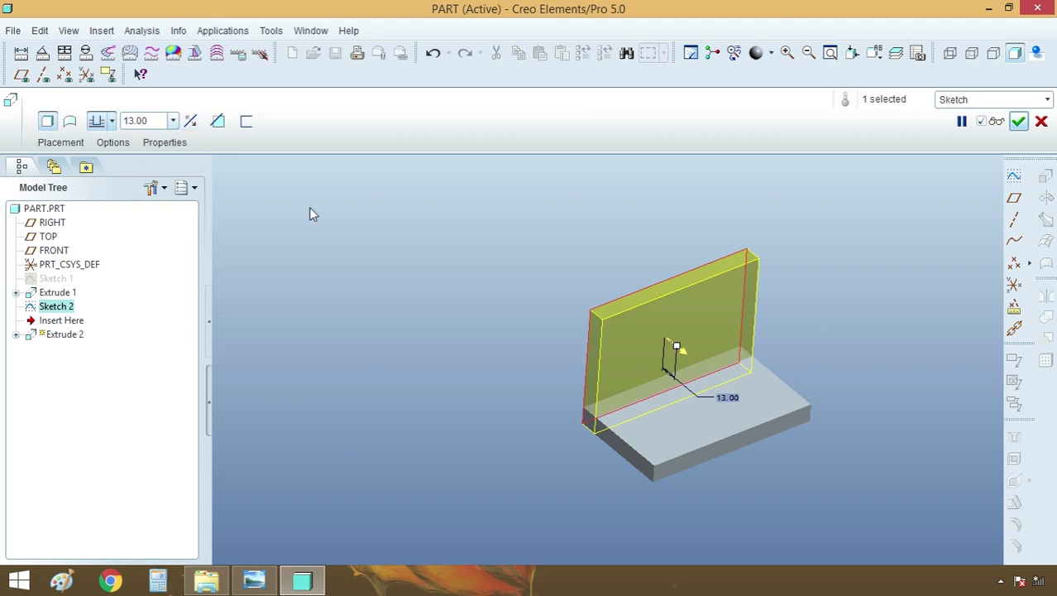
middle_click(406, 282)
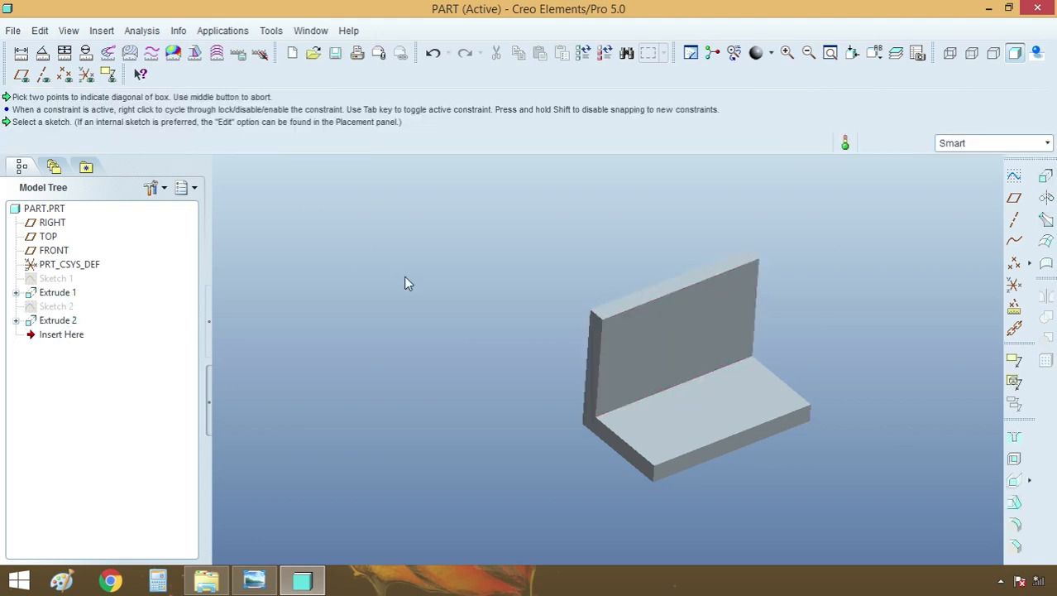
Round the two upper corner edges of the upright wall with a 25 mm radius, per the reference drawing
left_click(254, 580)
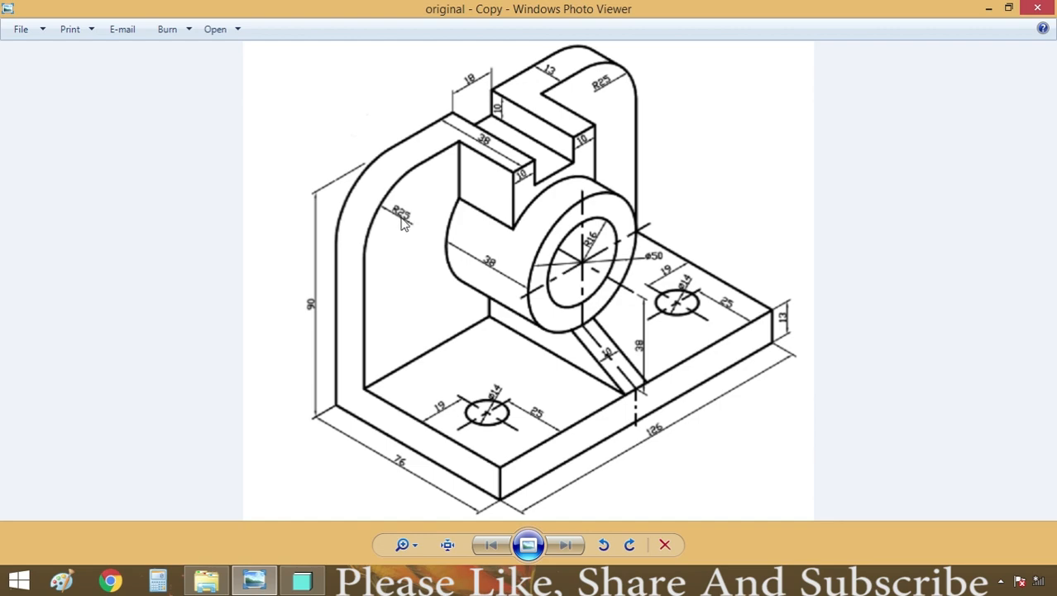
left_click(302, 581)
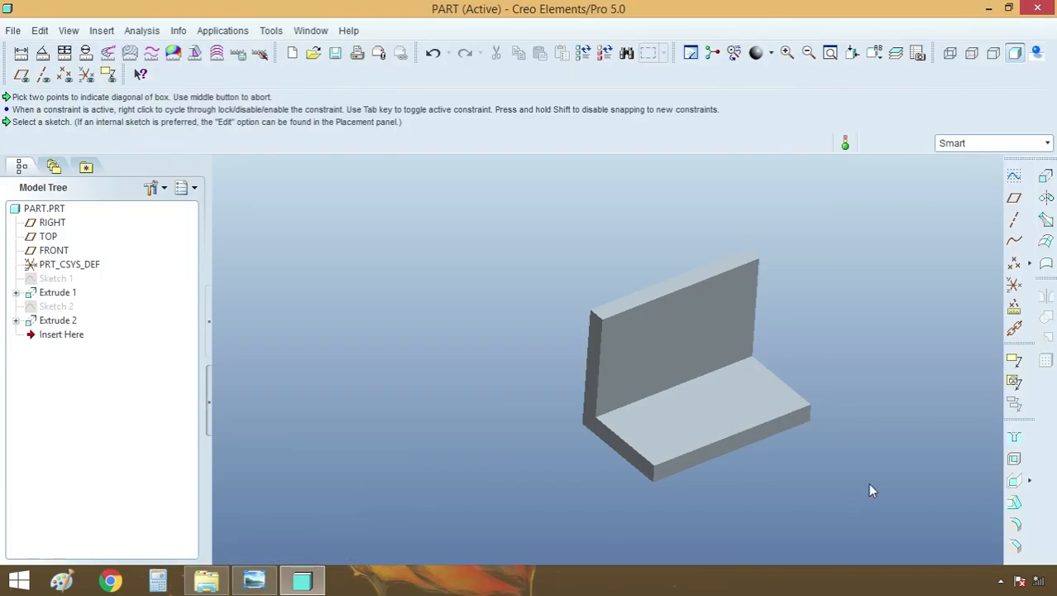
left_click(1014, 524)
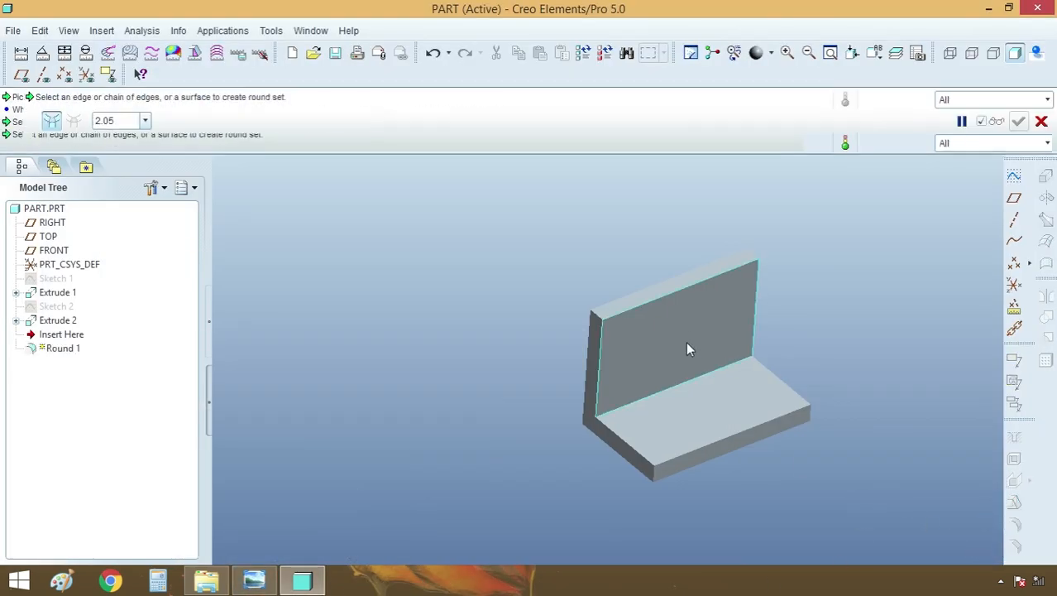
scroll(685, 341, "down", 5)
left_click(462, 287)
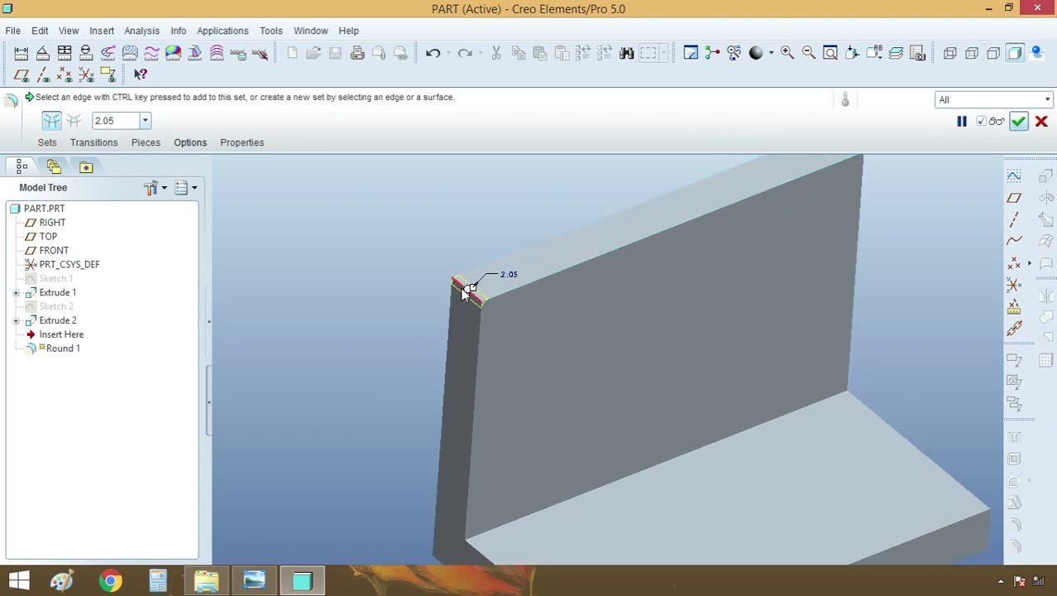
scroll(465, 364, "up", 4)
scroll(691, 263, "down", 4)
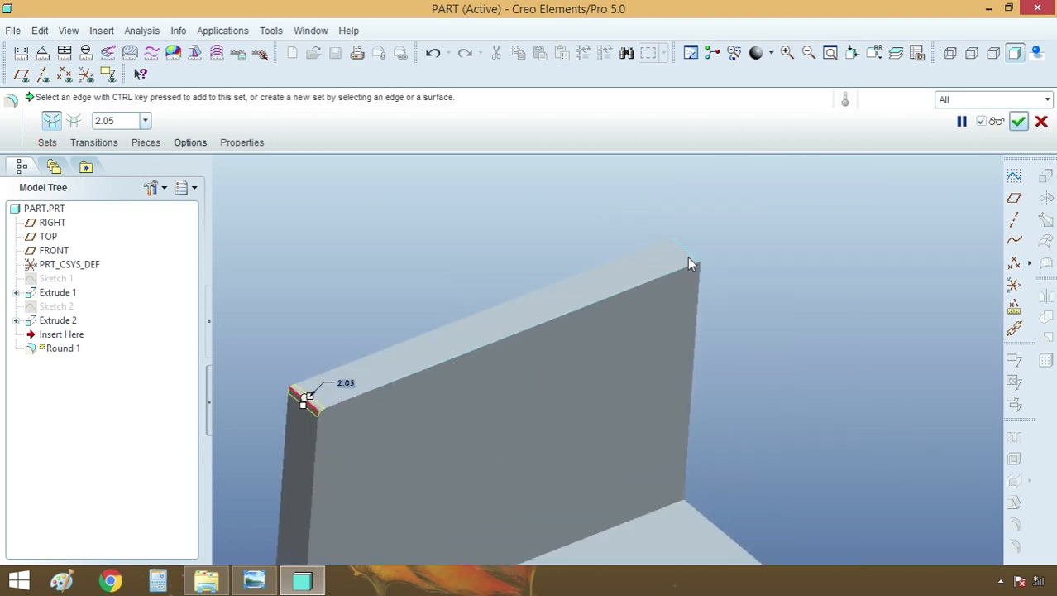
left_click(693, 263, "ctrl")
scroll(749, 257, "up", 4)
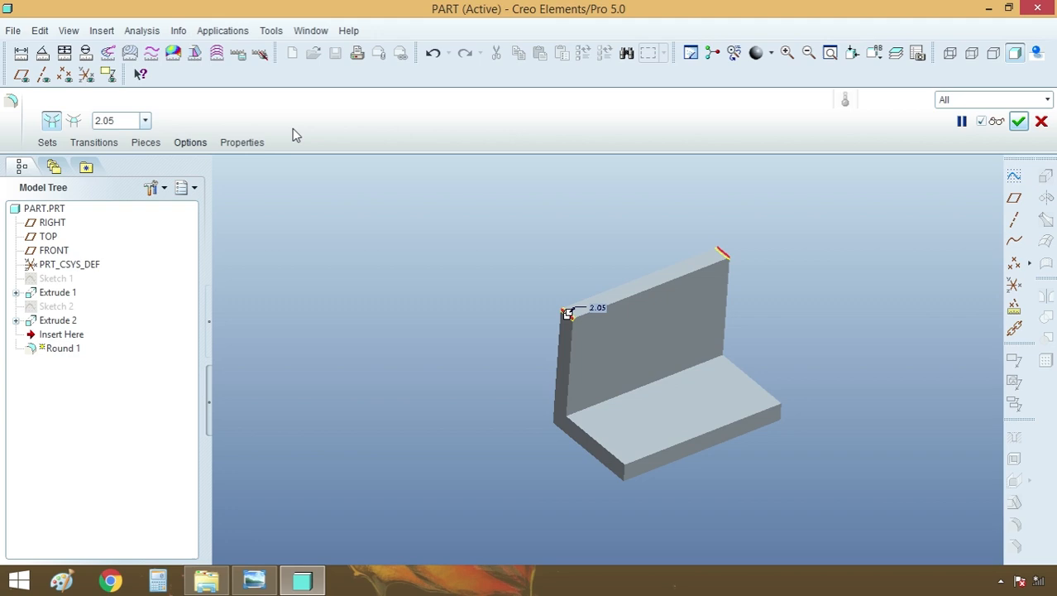
double_click(119, 119)
type("25")
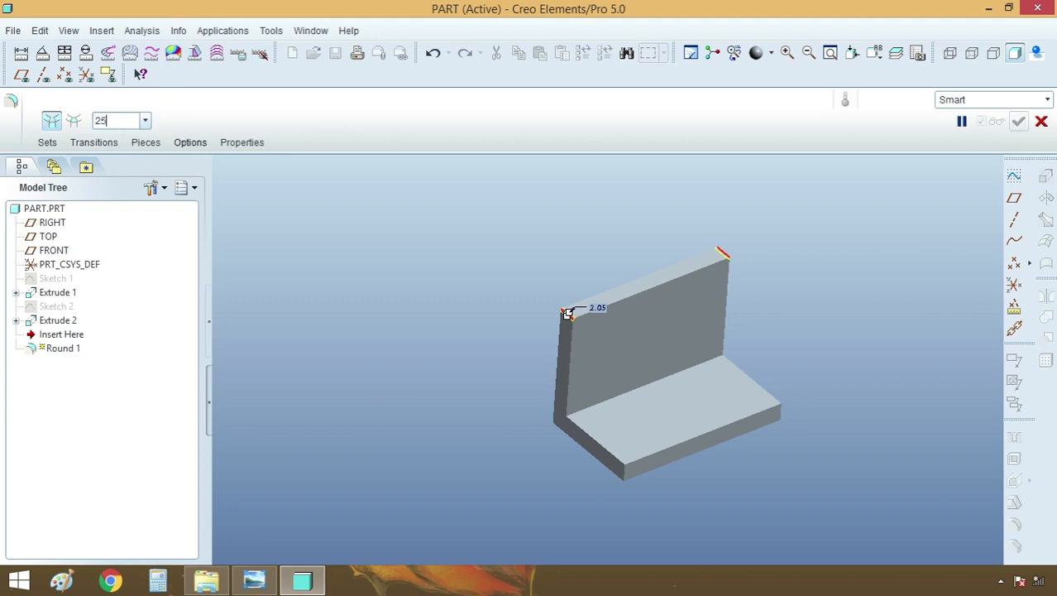
key("Return")
middle_click(351, 298)
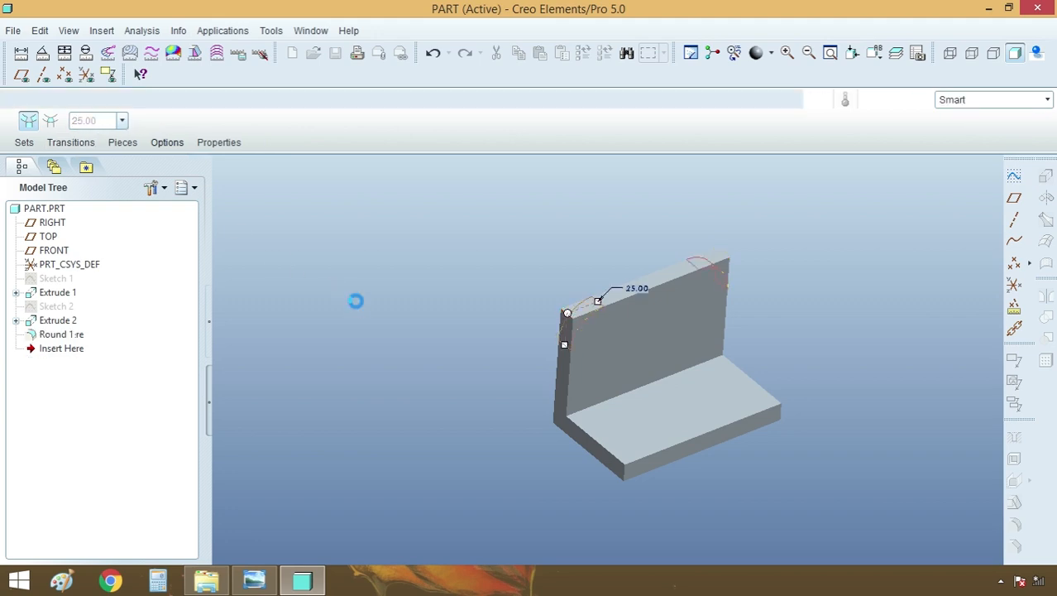
Create a datum plane offset 38 mm outward from the upright wall's inner face, per the cylinder length in the reference drawing
left_click(258, 577)
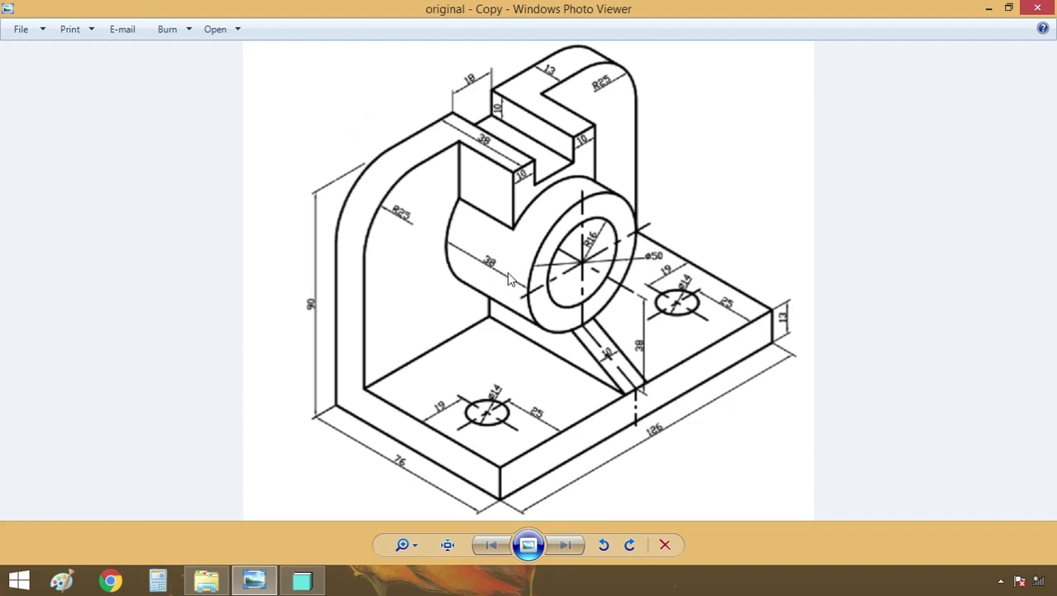
left_click(271, 576)
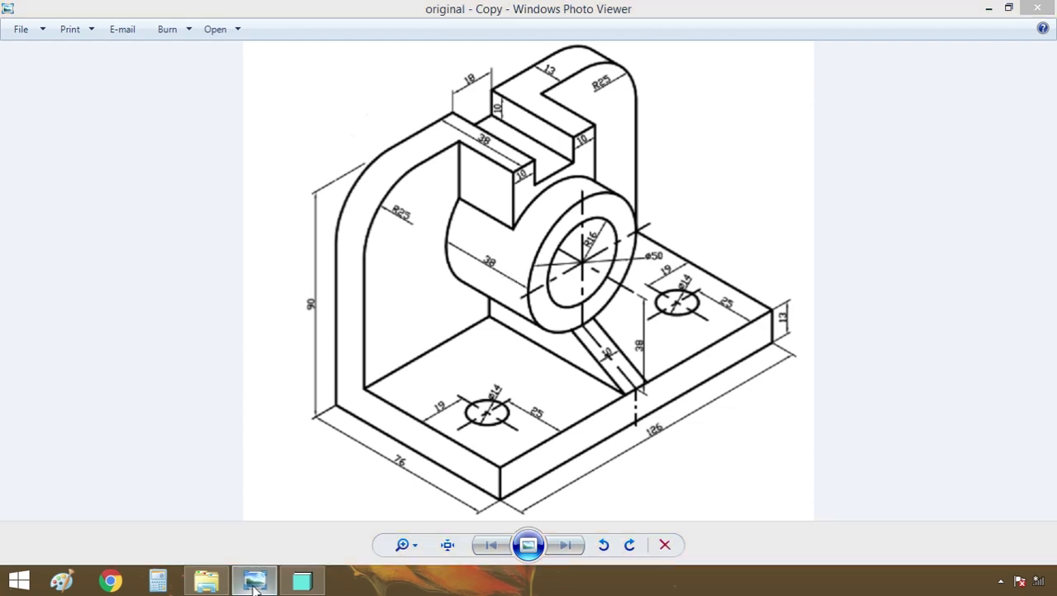
left_click(1014, 196)
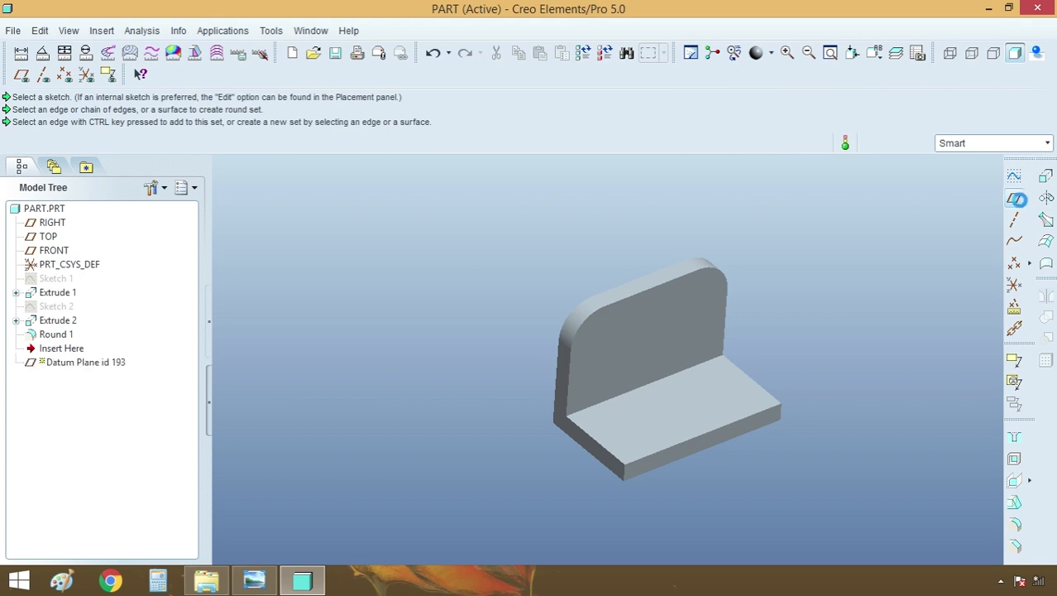
left_click(661, 333)
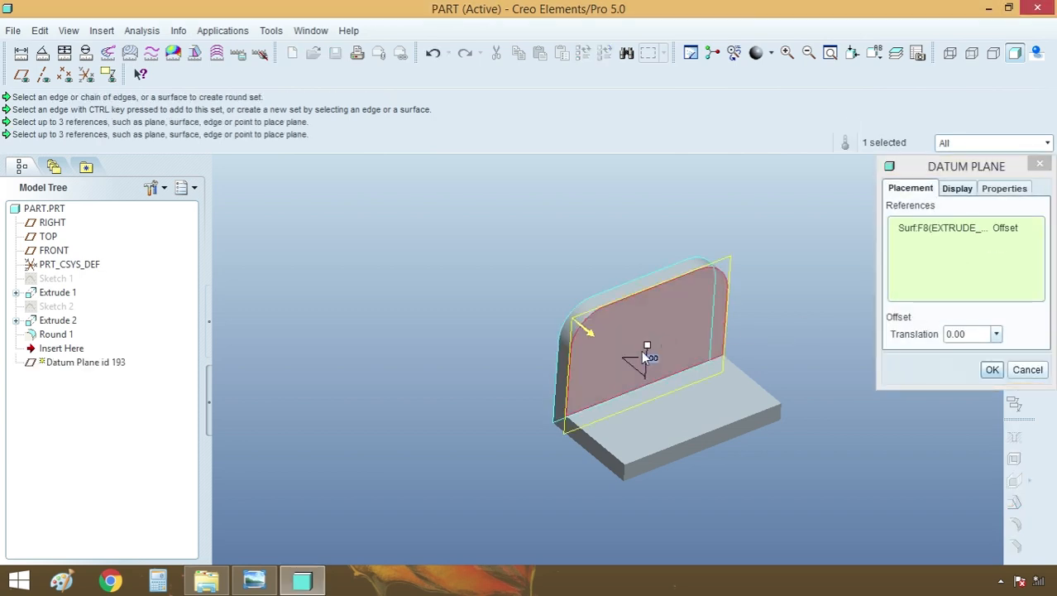
left_click_drag(635, 353, 670, 383)
left_click(963, 332)
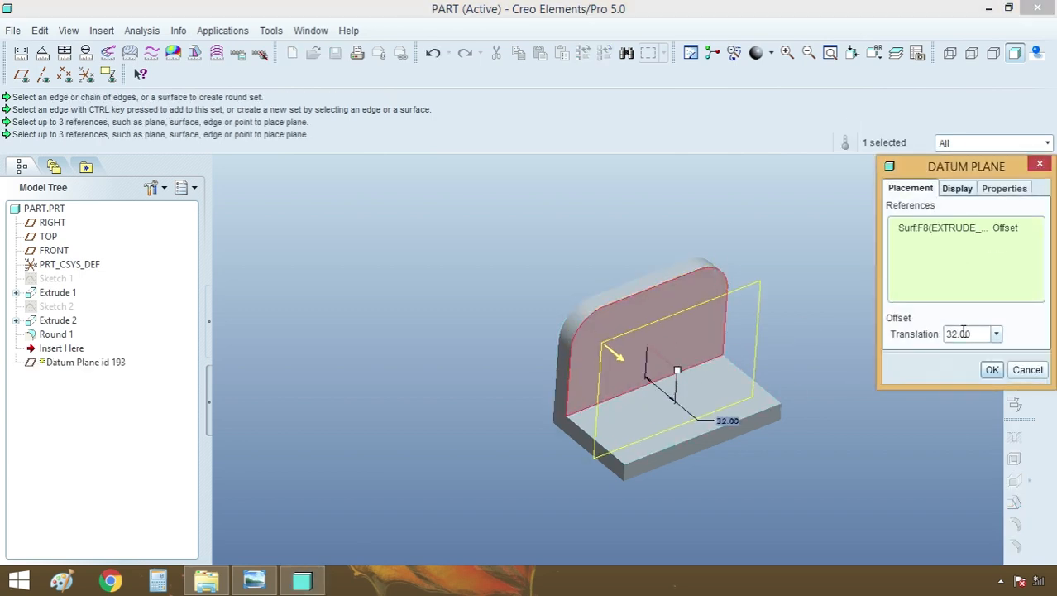
double_click(964, 333)
type("38")
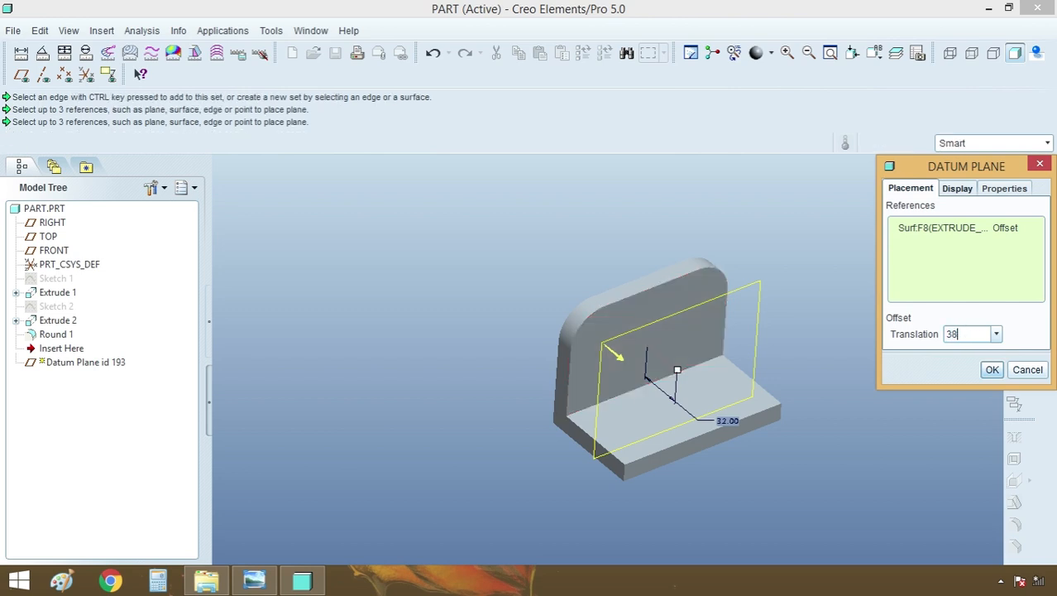
key("Return")
left_click(992, 368)
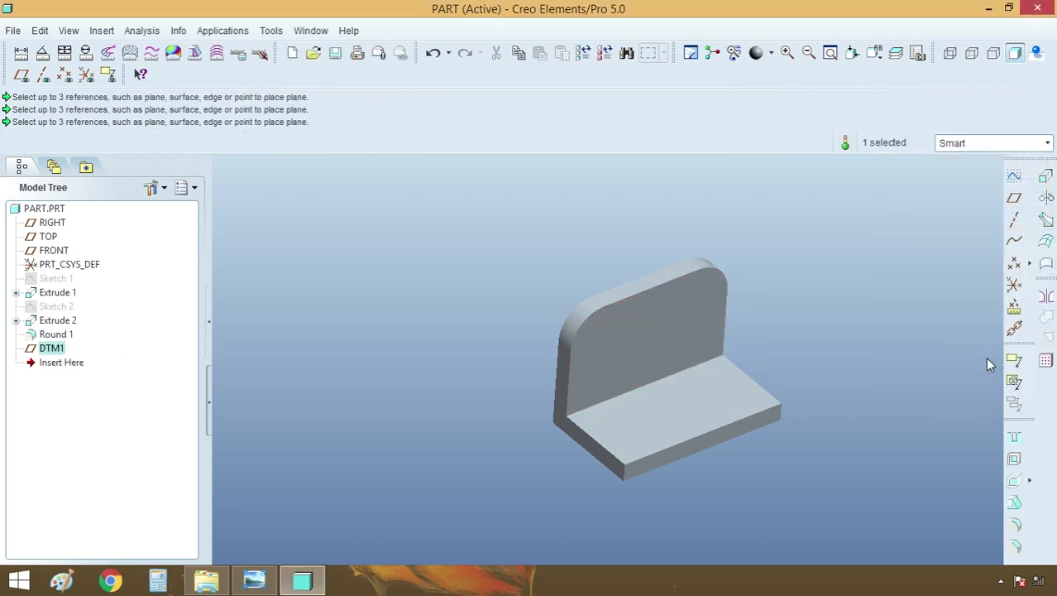
Start a sketch on the offset datum plane with the reference oriented to the bottom, and display the model without hidden lines
left_click(1014, 177)
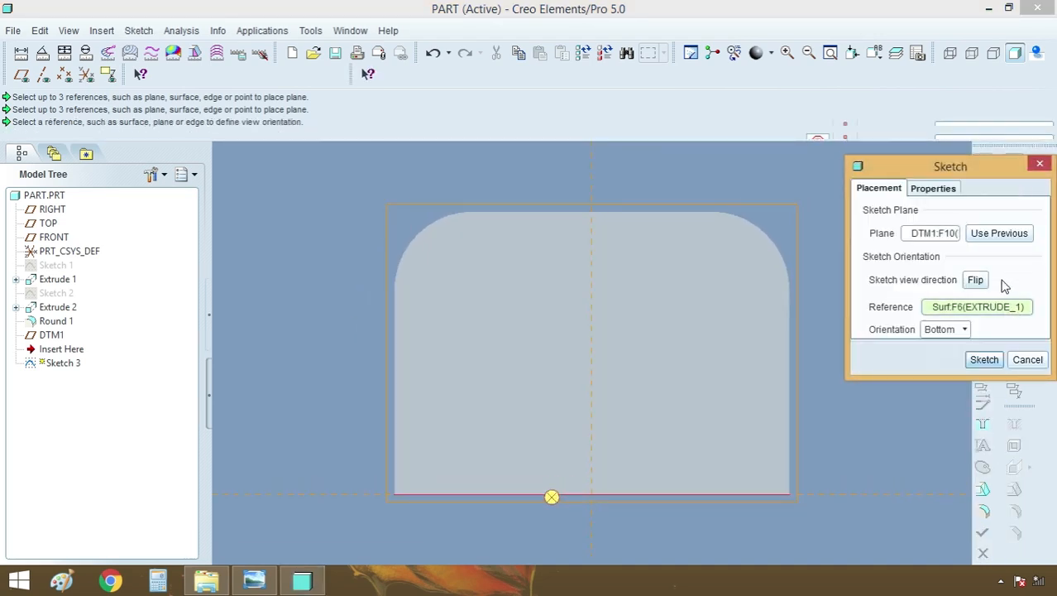
left_click(984, 359)
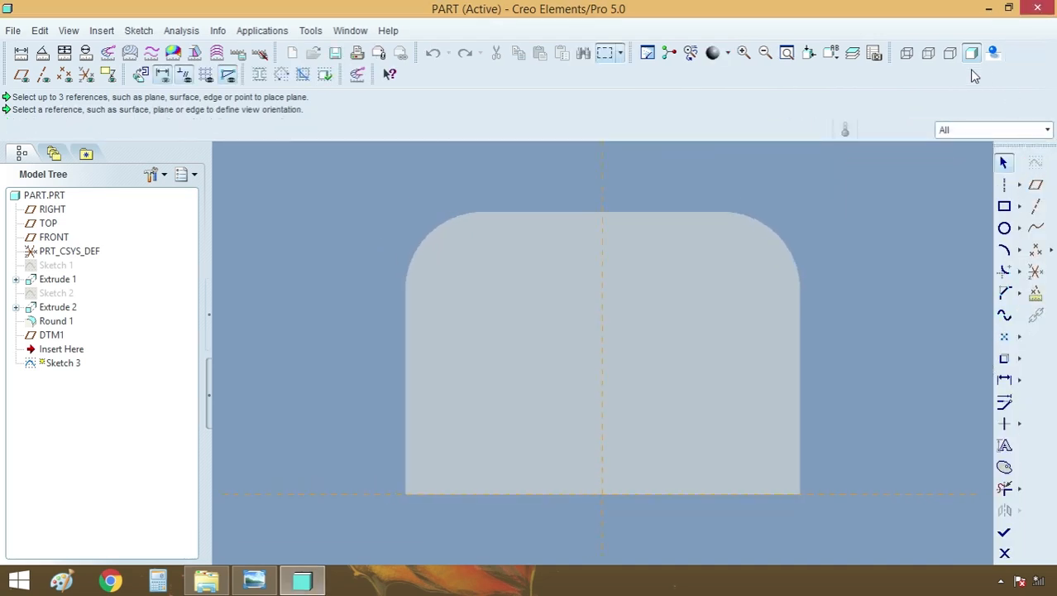
left_click(951, 55)
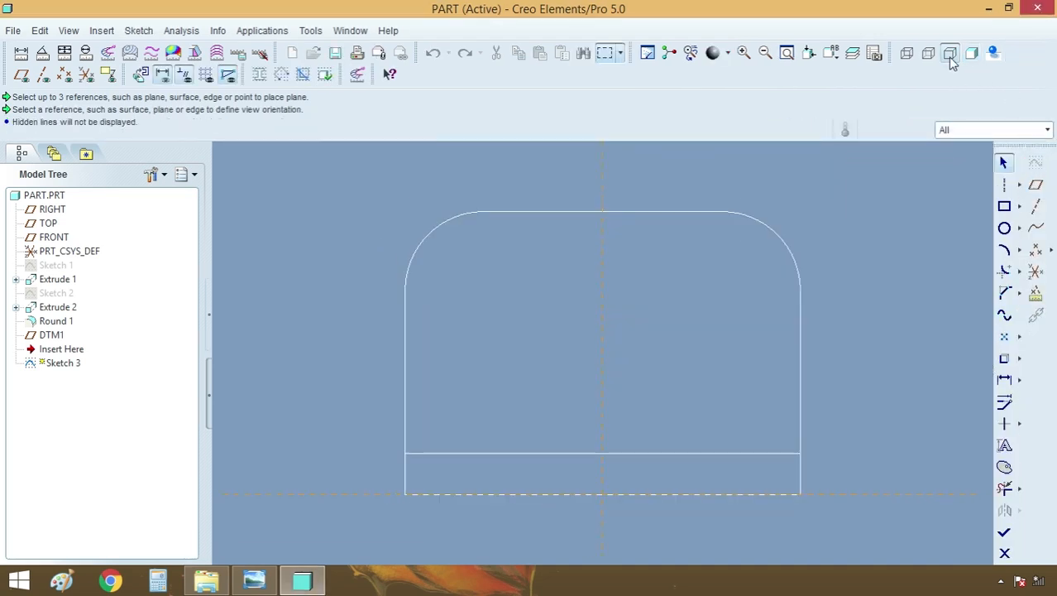
Draw two concentric circles on the vertical centre axis above the base plate, about 26 mm and 62 mm in diameter
left_click(1005, 228)
left_click(604, 337)
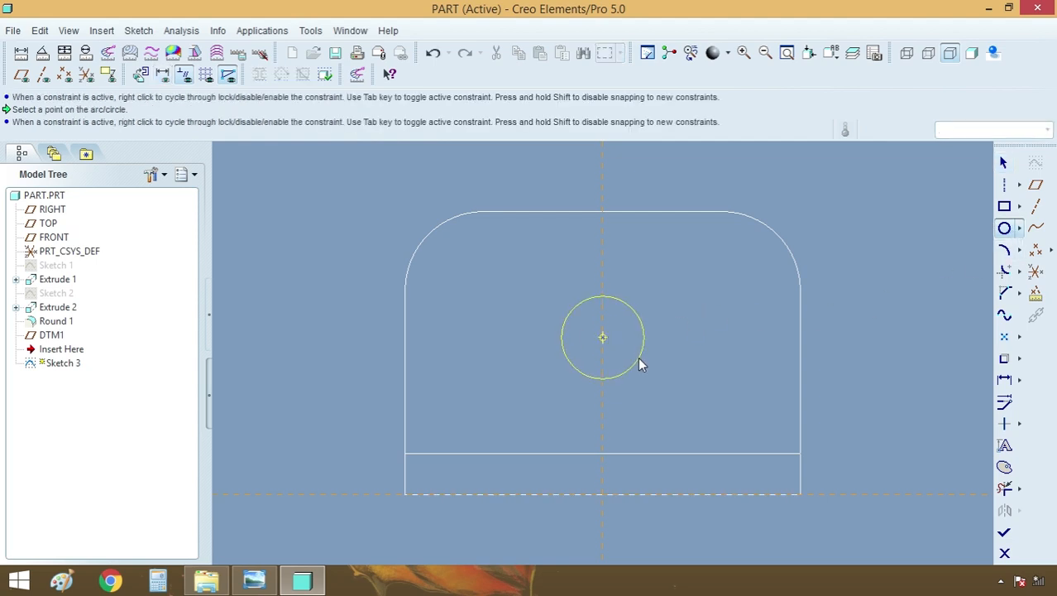
left_click(639, 360)
left_click(603, 338)
left_click(687, 382)
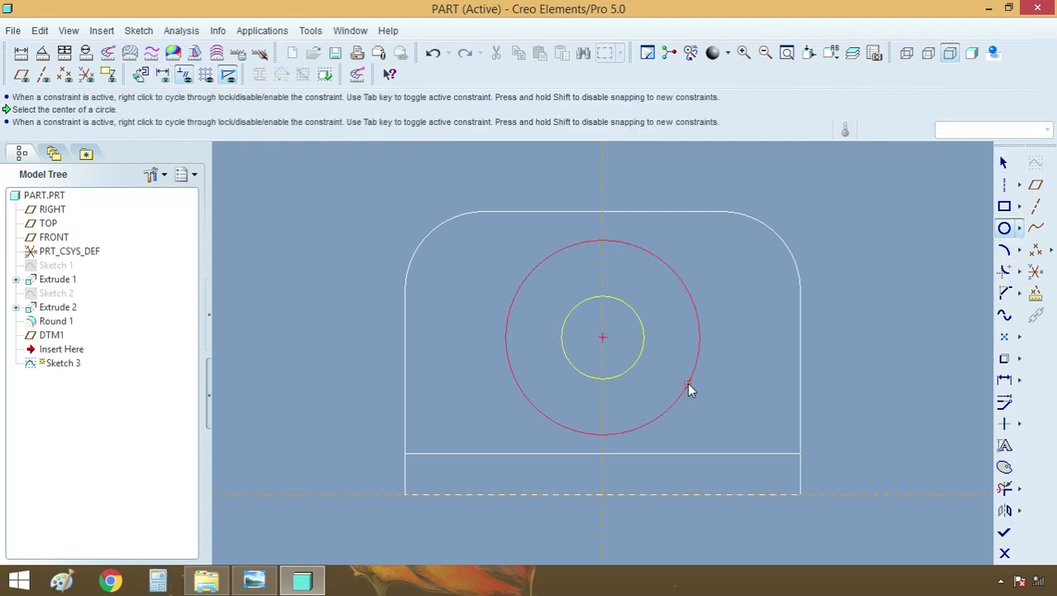
middle_click(769, 354)
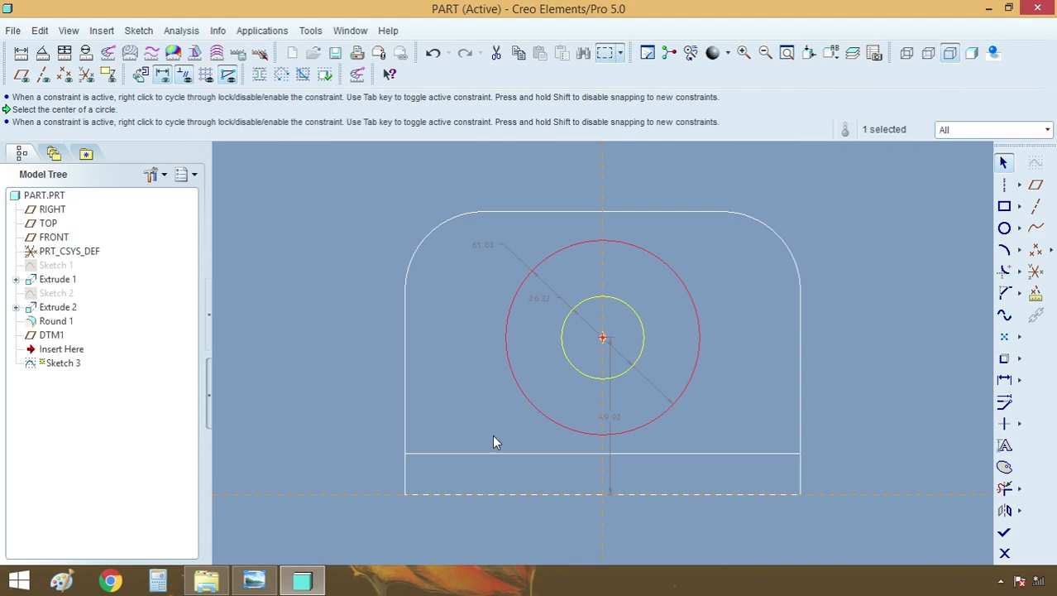
Set the inner circle's diameter to 32 mm and the outer circle's to 50 mm, per the reference drawing
left_click(256, 578)
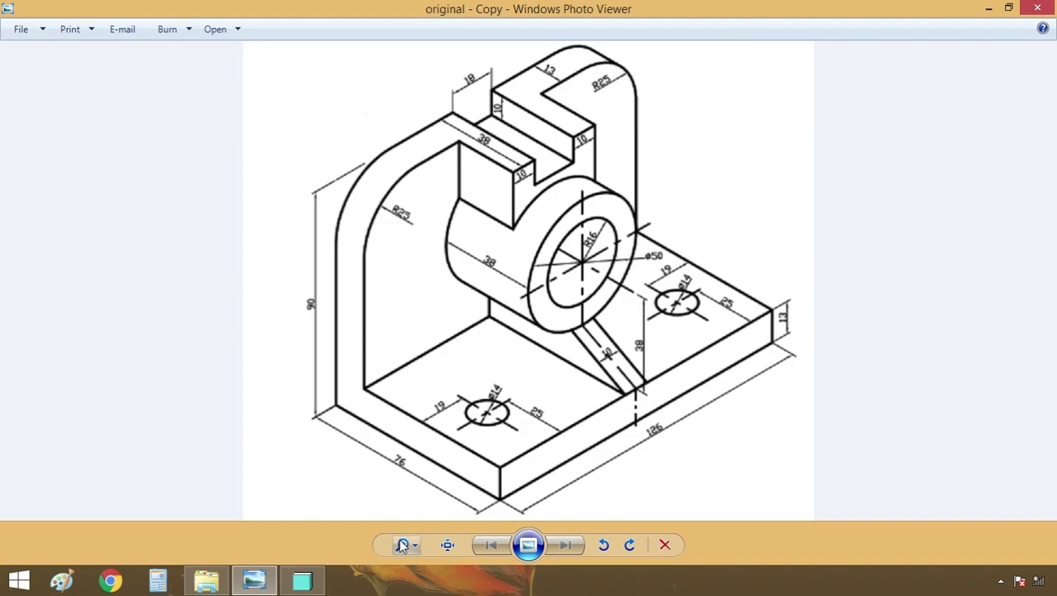
left_click(302, 579)
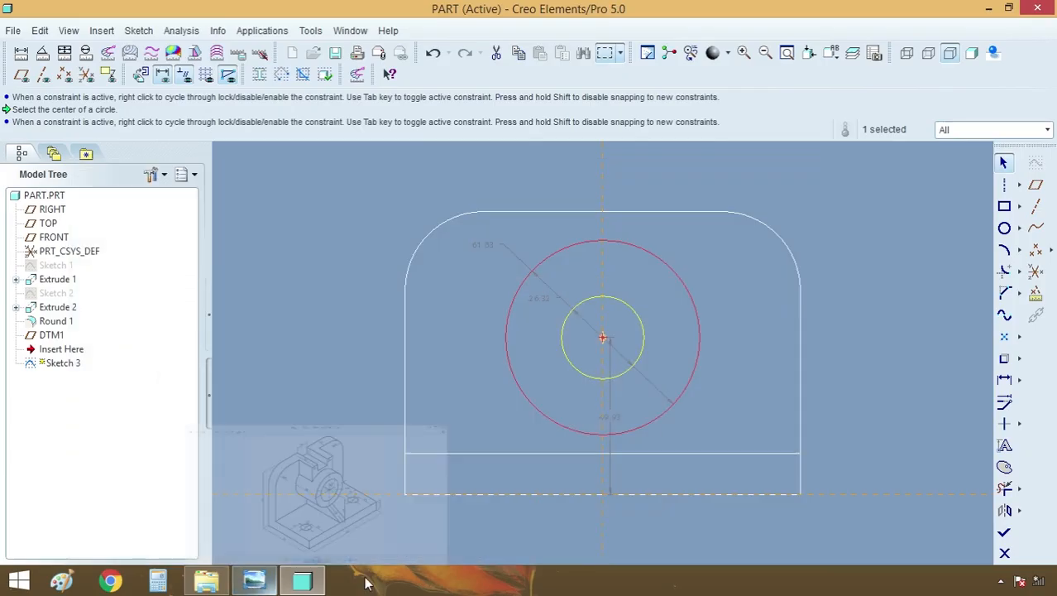
left_click(891, 369)
left_click_drag(540, 309, 758, 280)
double_click(758, 279)
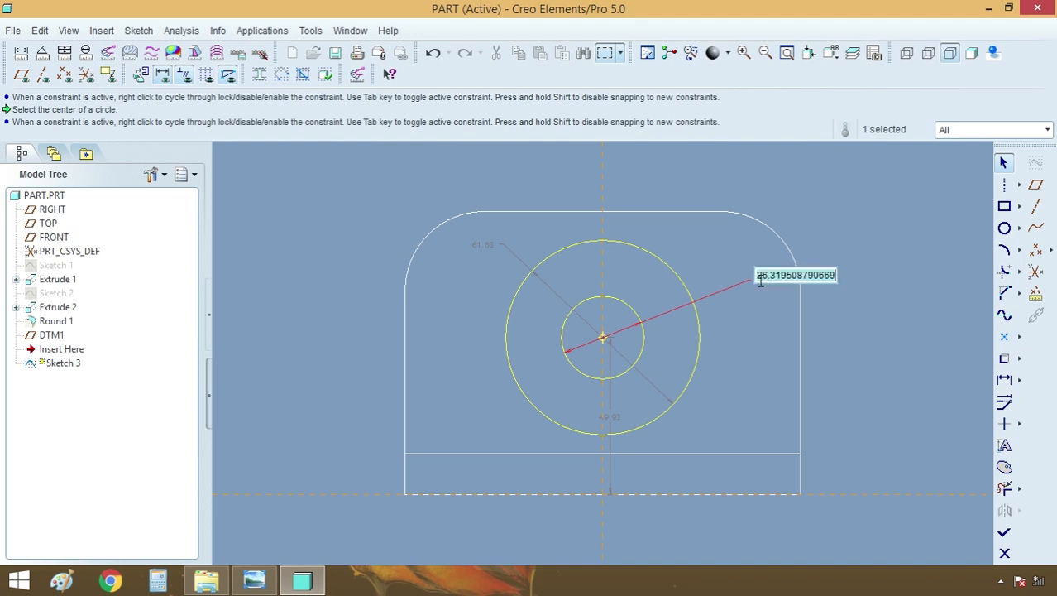
type("32")
key("Return")
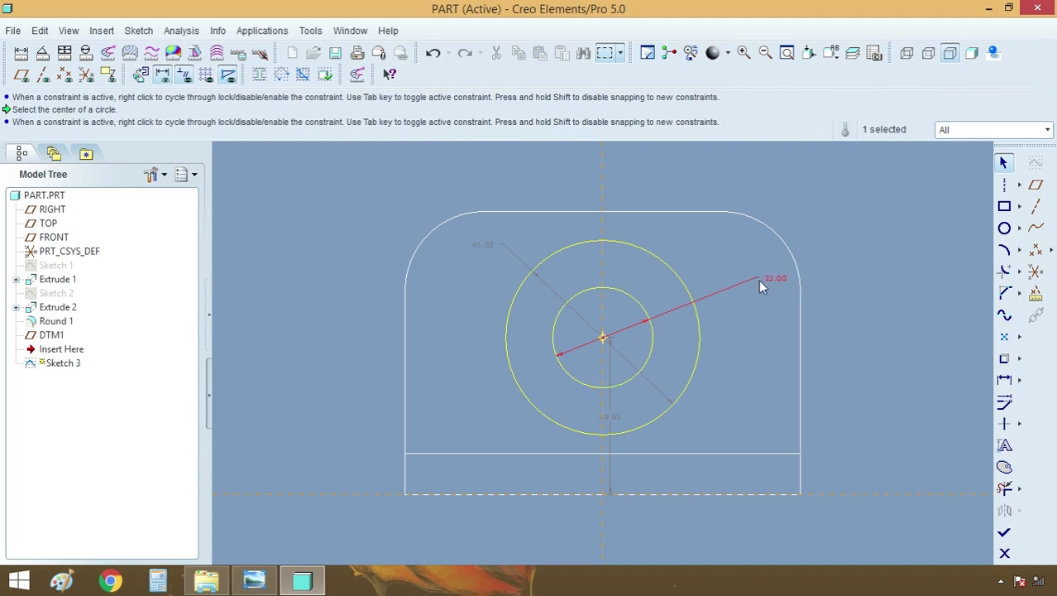
double_click(483, 246)
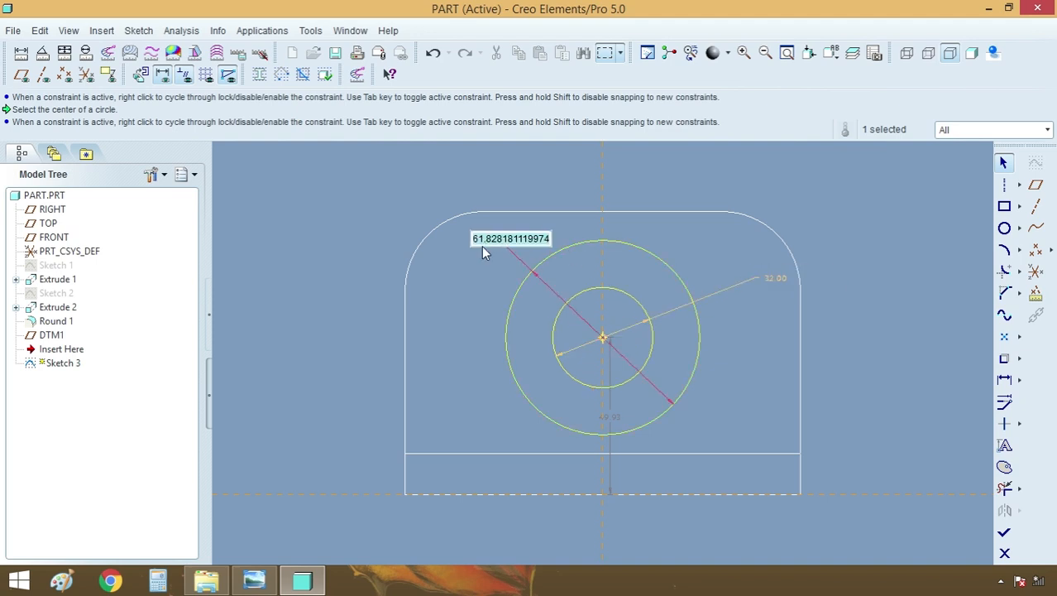
type("50")
key("Return")
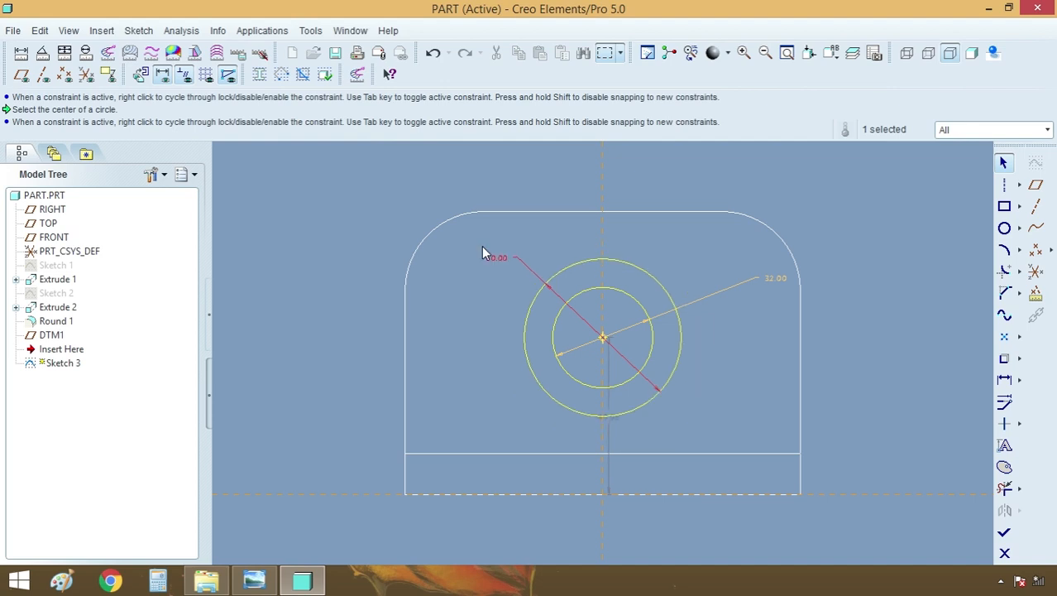
left_click(930, 414)
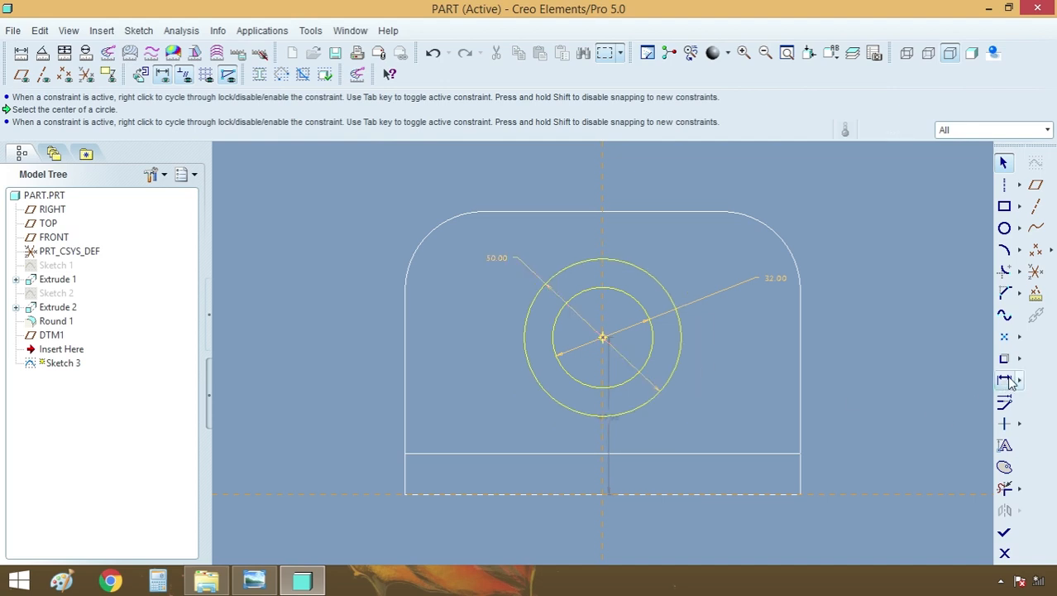
Dimension the circles' centre 38 mm above the base plate's top edge, and finish the sketch
left_click(1006, 379)
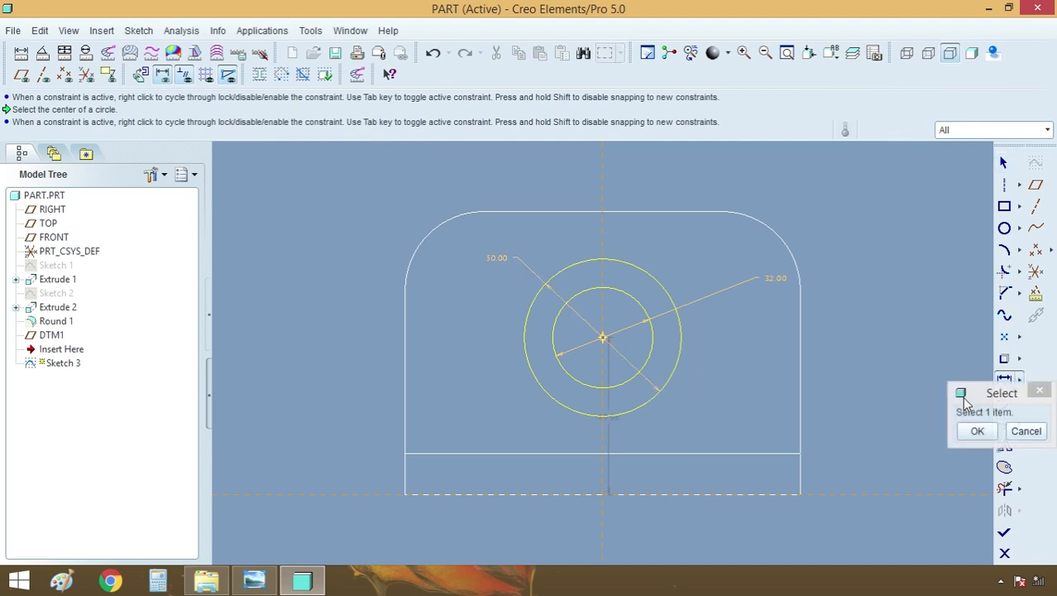
left_click(603, 338)
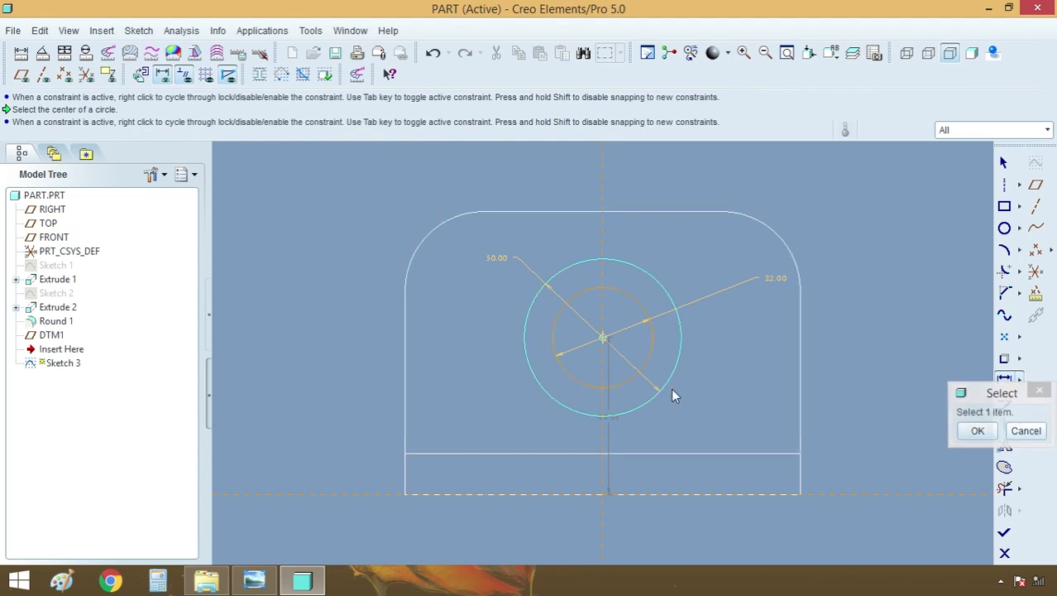
middle_click(736, 418)
type("3")
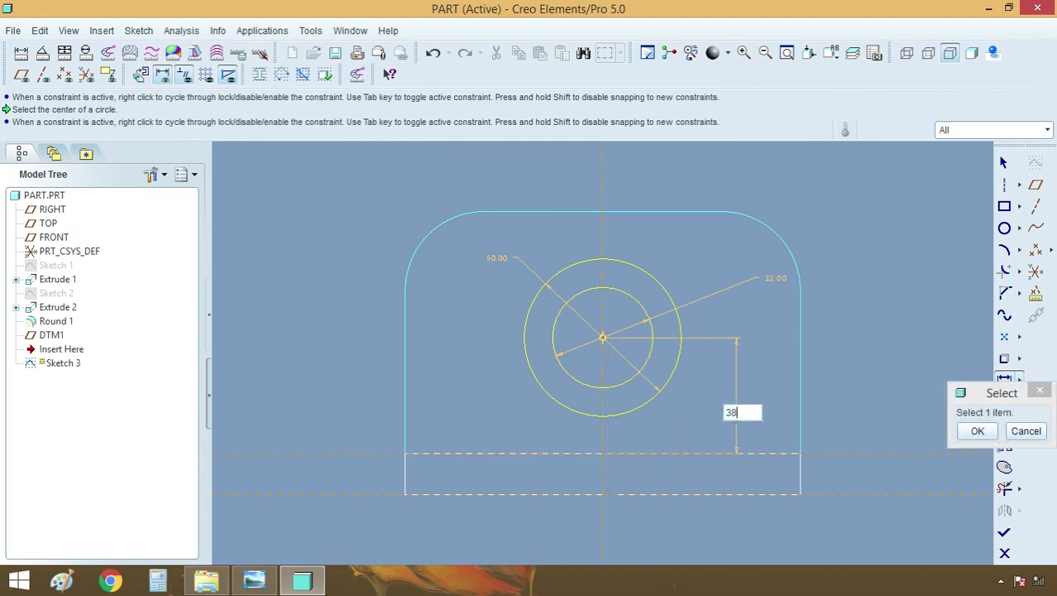
type("8")
key("Return")
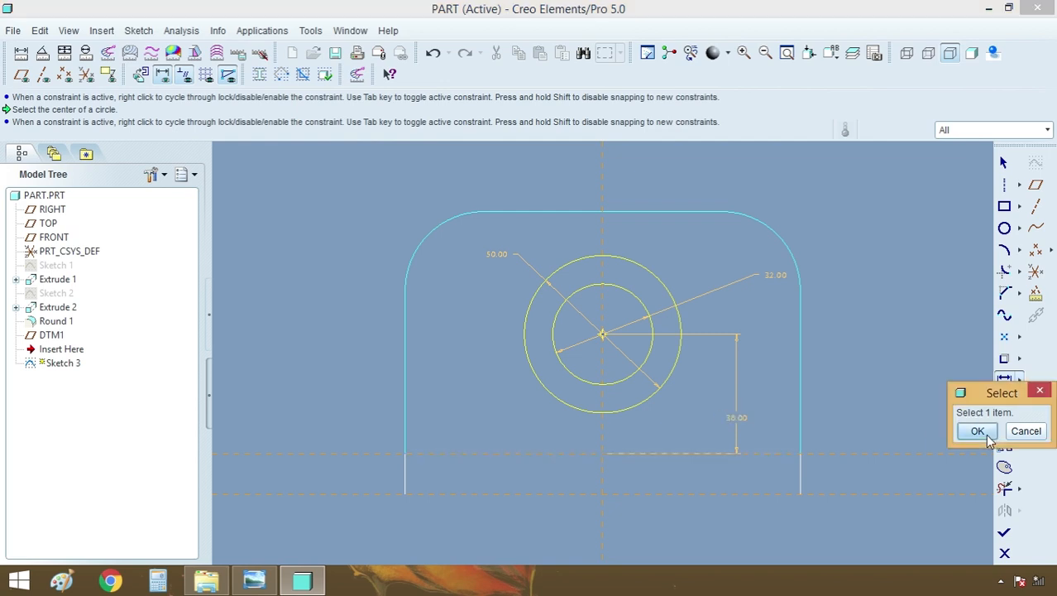
left_click(978, 431)
left_click(1004, 534)
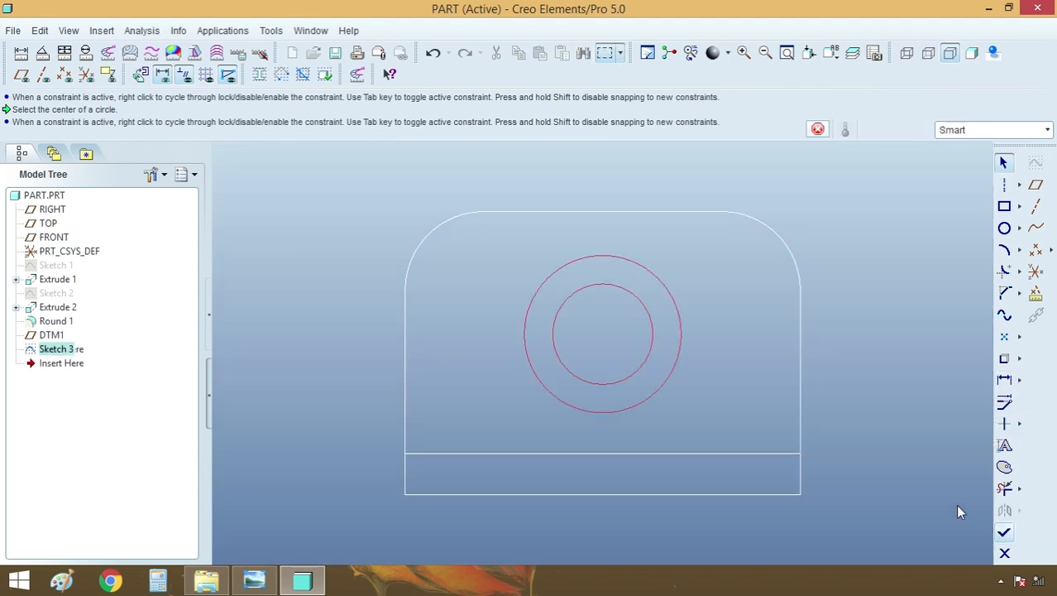
Extrude the ring sketch as a solid, flipped toward the upright wall and ending at the wall's inner face
mouse_move(956, 508)
middle_mouse_down()
mouse_move(724, 397)
mouse_move(760, 432)
mouse_move(635, 292)
mouse_move(656, 359)
mouse_move(633, 354)
mouse_move(645, 347)
middle_mouse_up()
left_click(1046, 164)
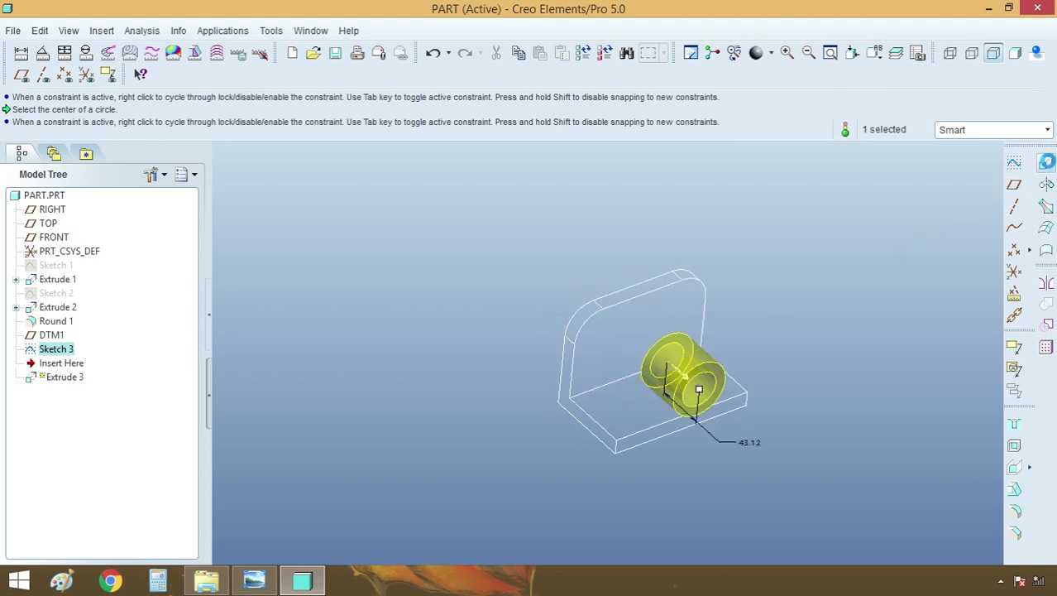
left_click(190, 122)
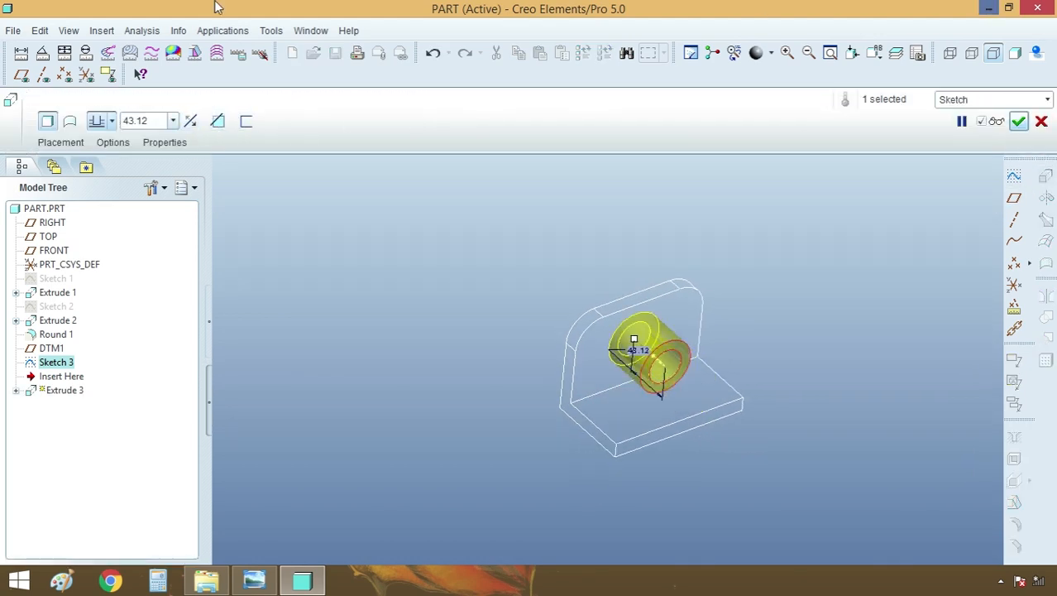
left_click(111, 122)
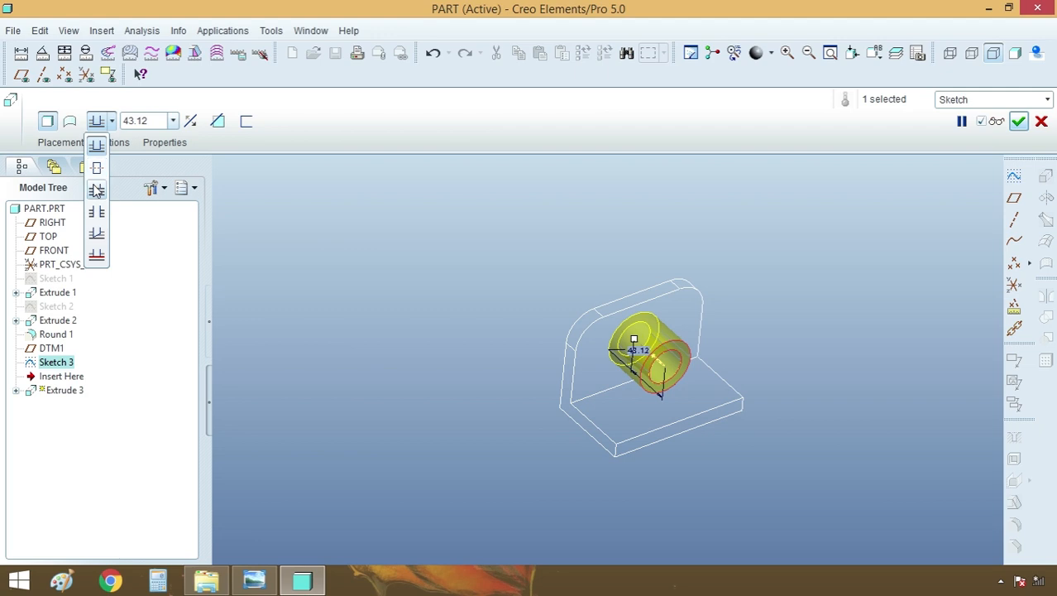
left_click(96, 253)
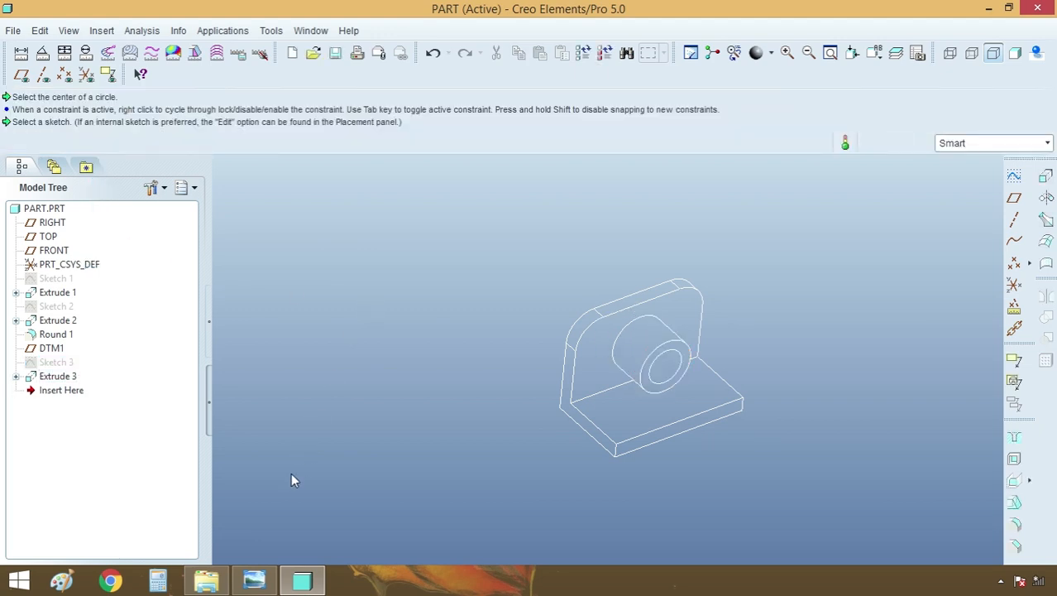
Create a datum plane offset 38 mm from the upright wall's outer face toward the boss, after checking the reference drawing
left_click(256, 579)
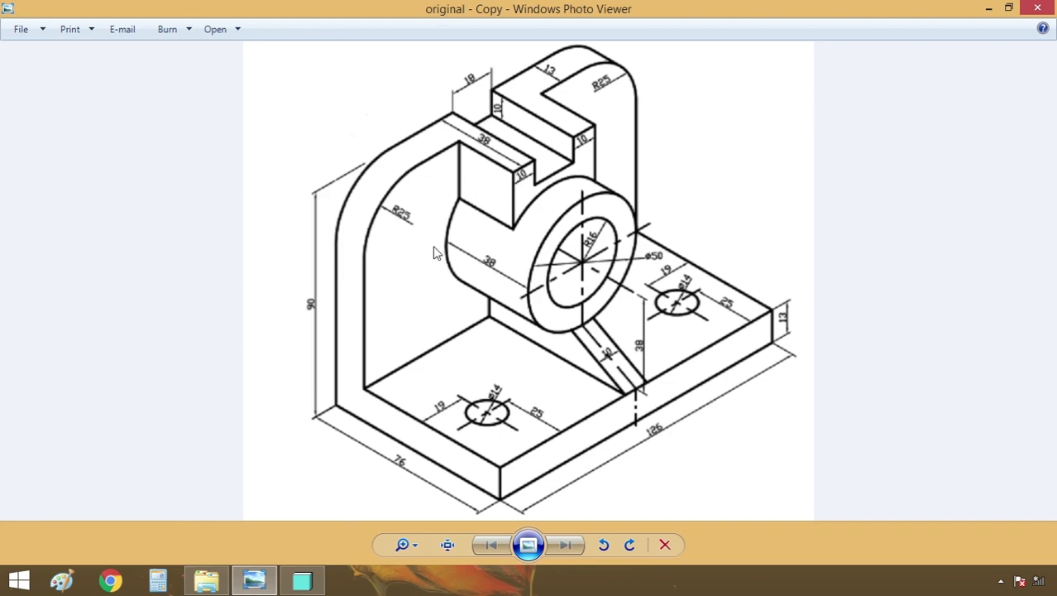
left_click(256, 581)
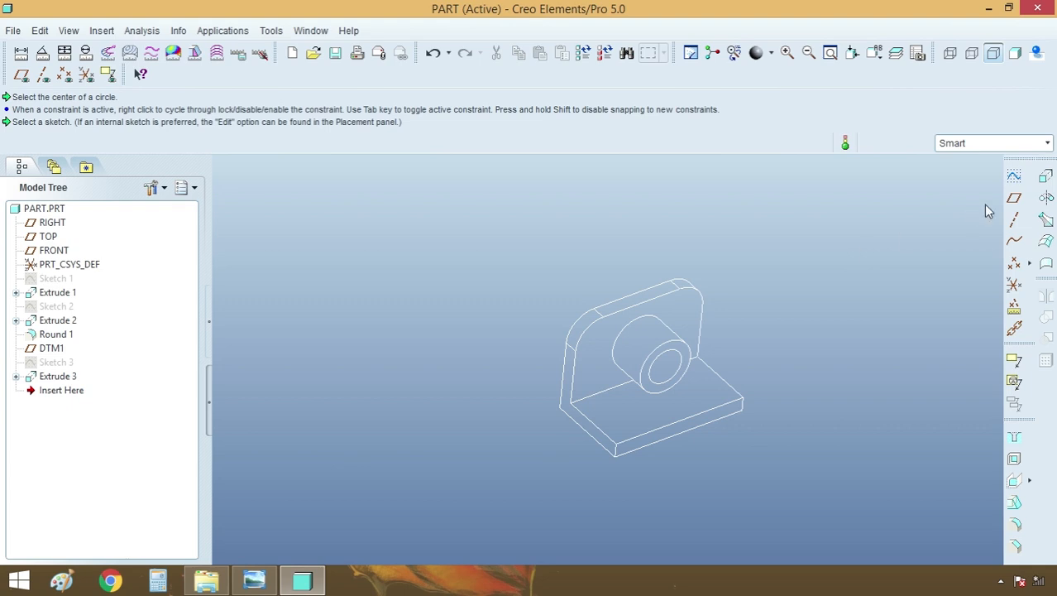
left_click(1014, 199)
scroll(754, 310, "down", 3)
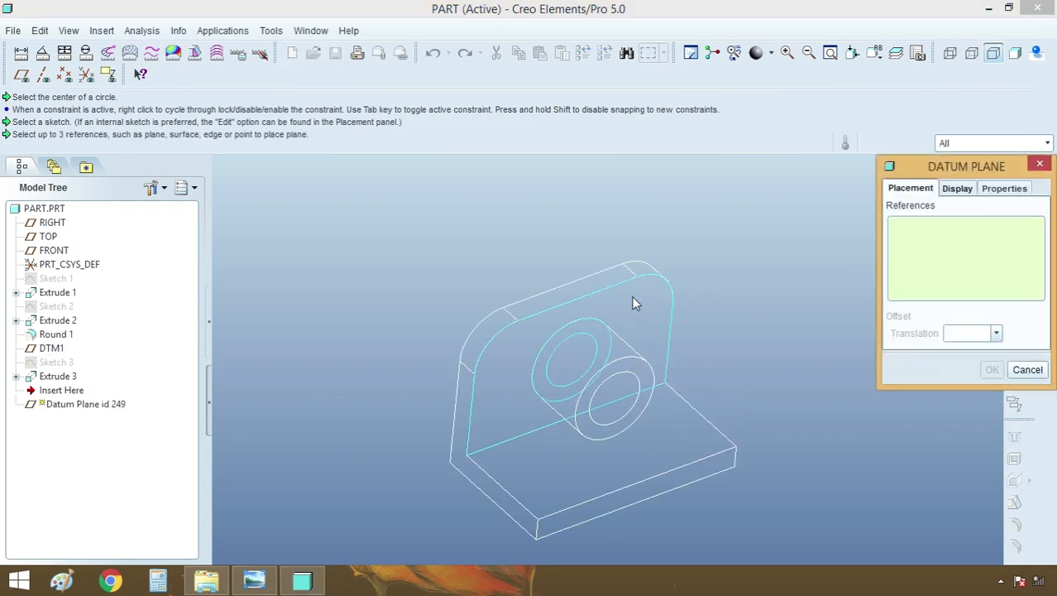
left_click(554, 298)
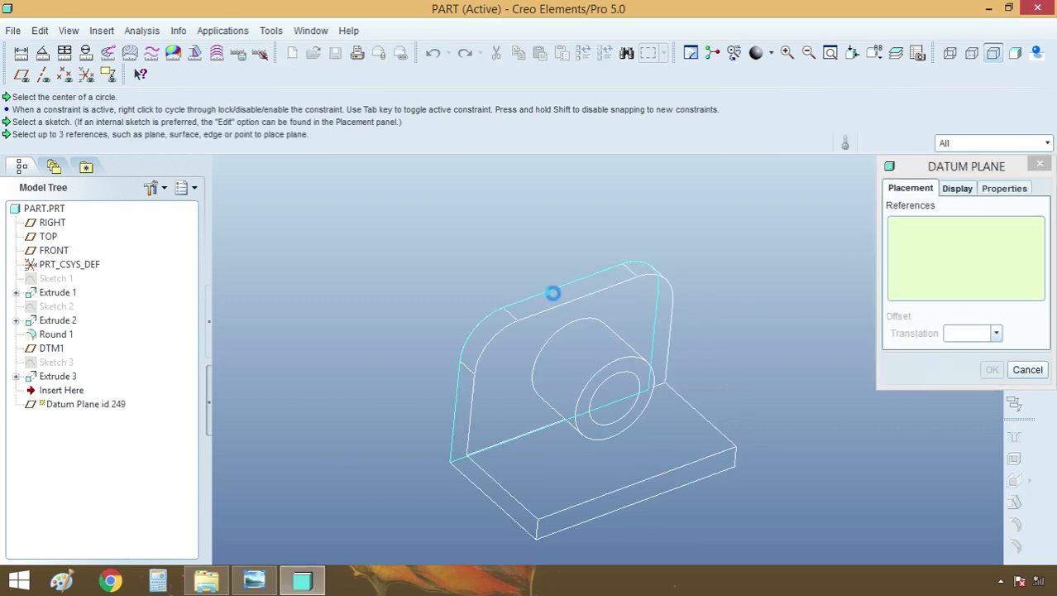
left_click_drag(514, 320, 589, 376)
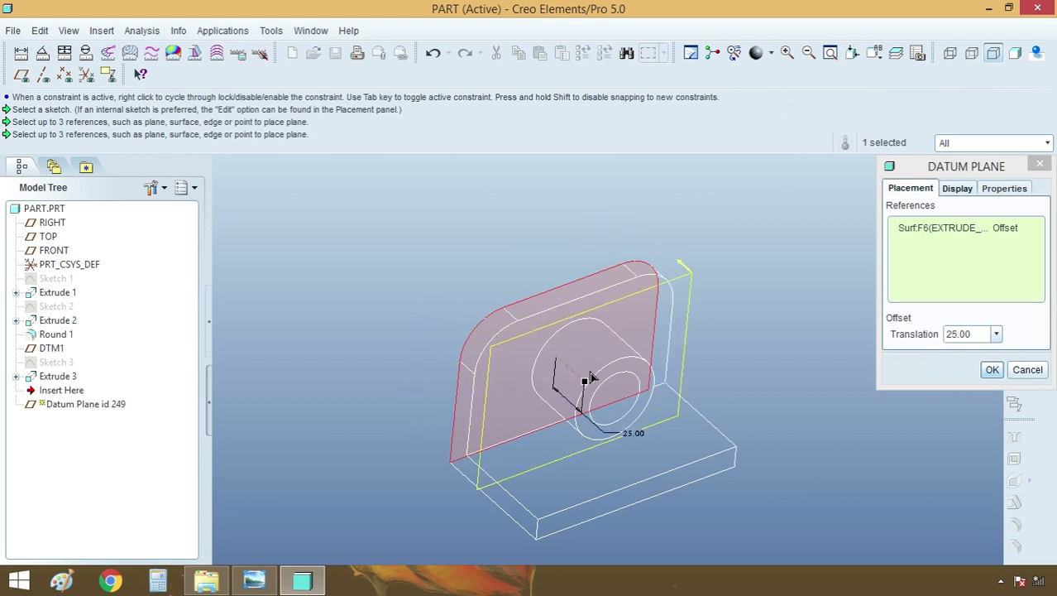
double_click(962, 334)
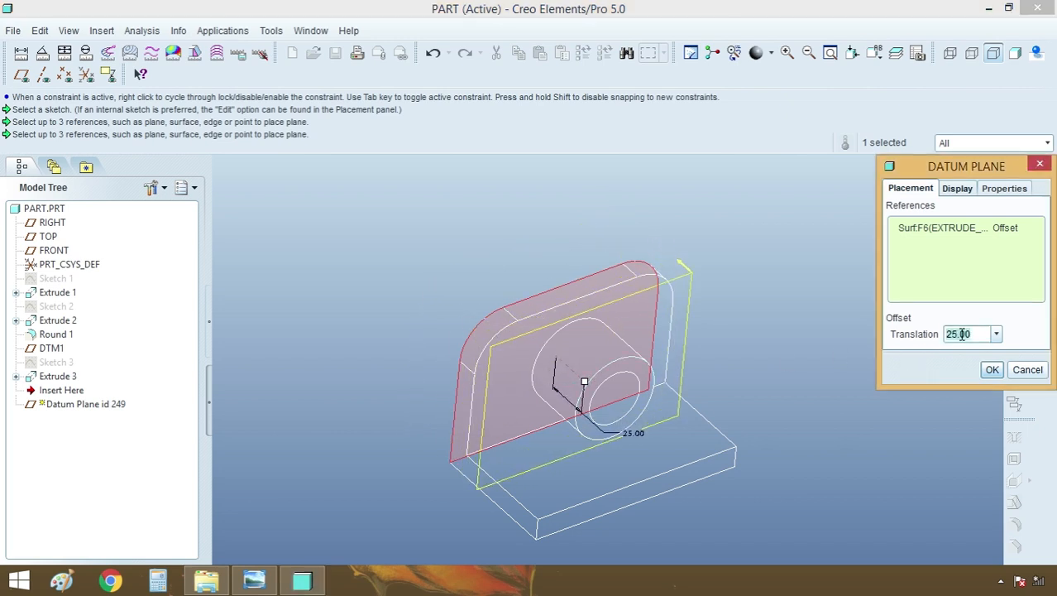
type("38")
key("Return")
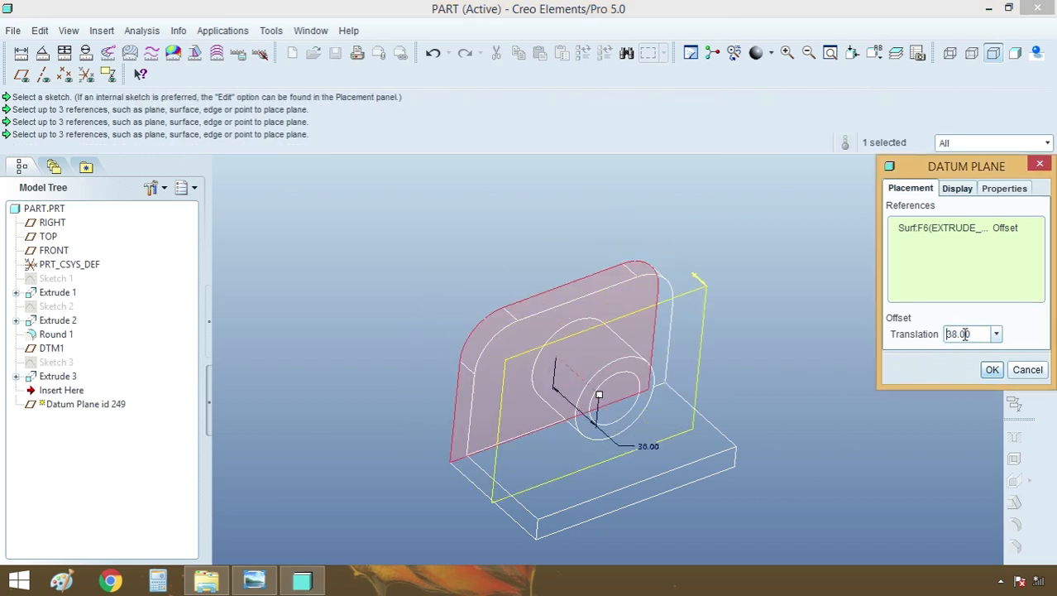
left_click(991, 369)
Start a sketch on the offset datum plane with the view direction flipped and the base plate's underside oriented to the bottom
left_click(1010, 175)
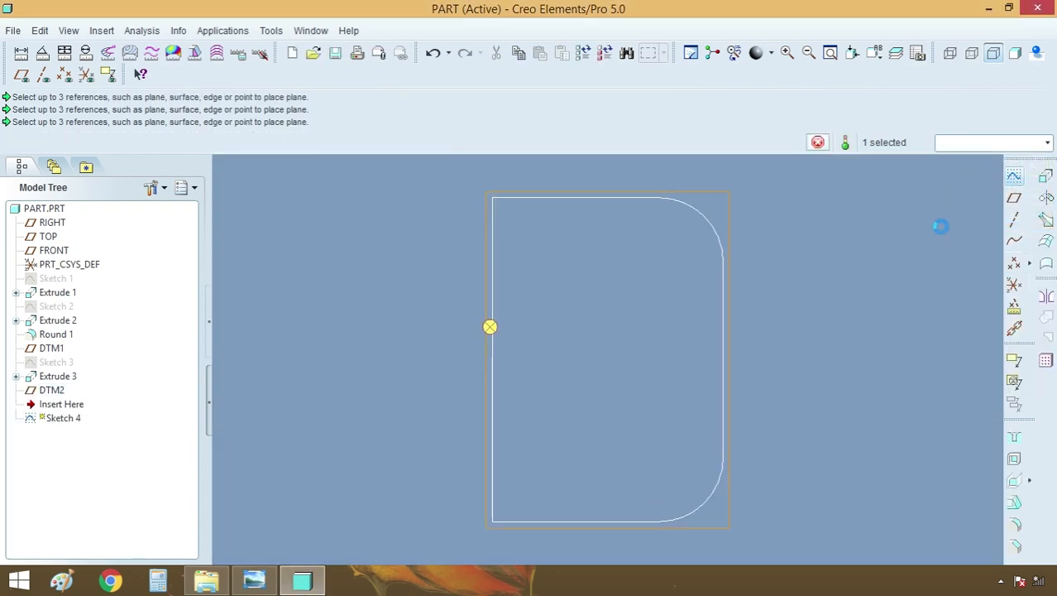
left_click(975, 280)
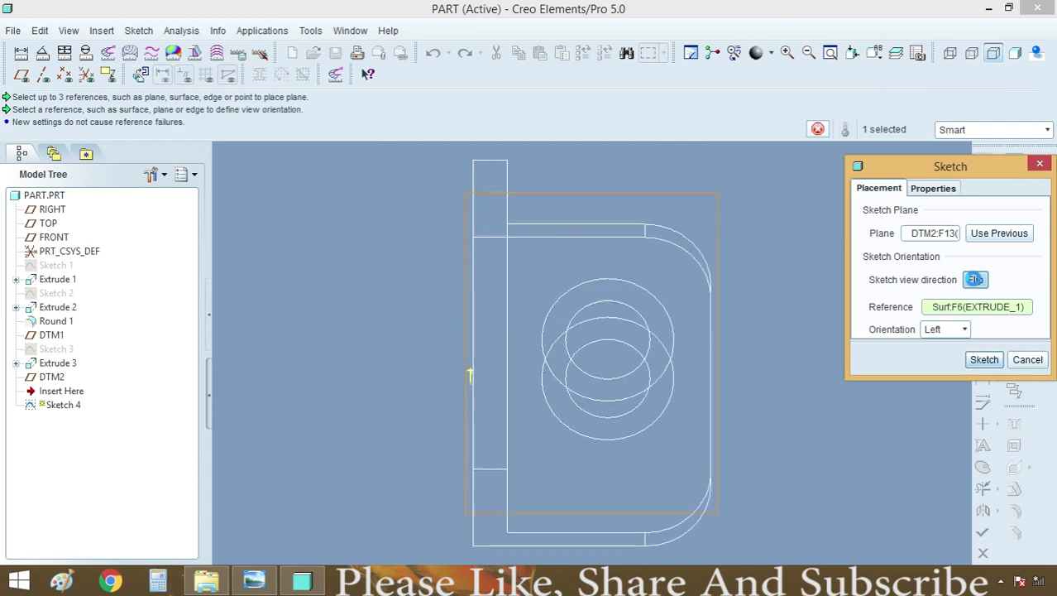
left_click(965, 329)
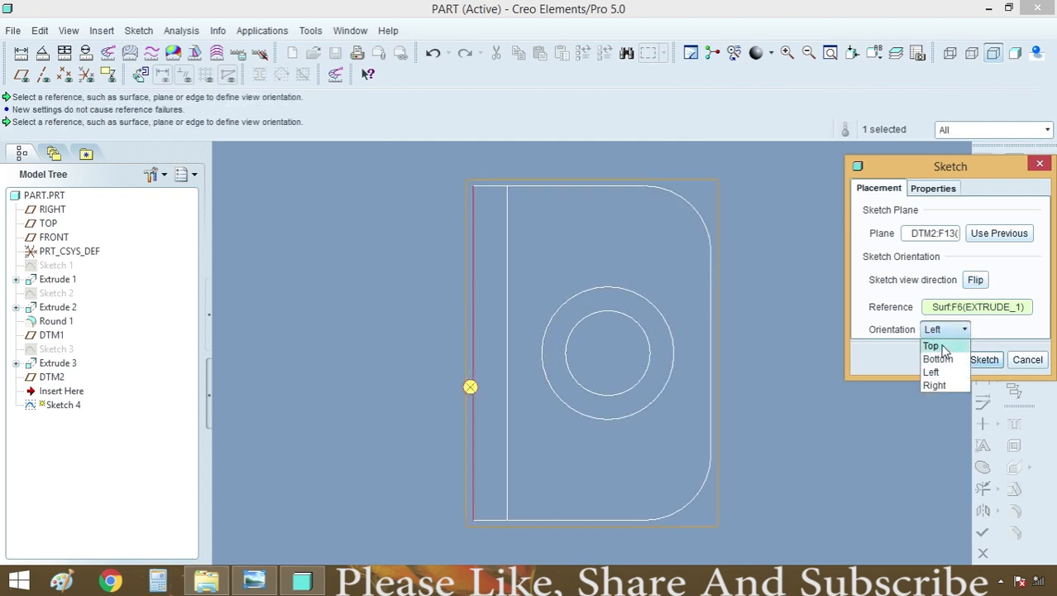
left_click(935, 346)
middle_click_drag(731, 355, 726, 285)
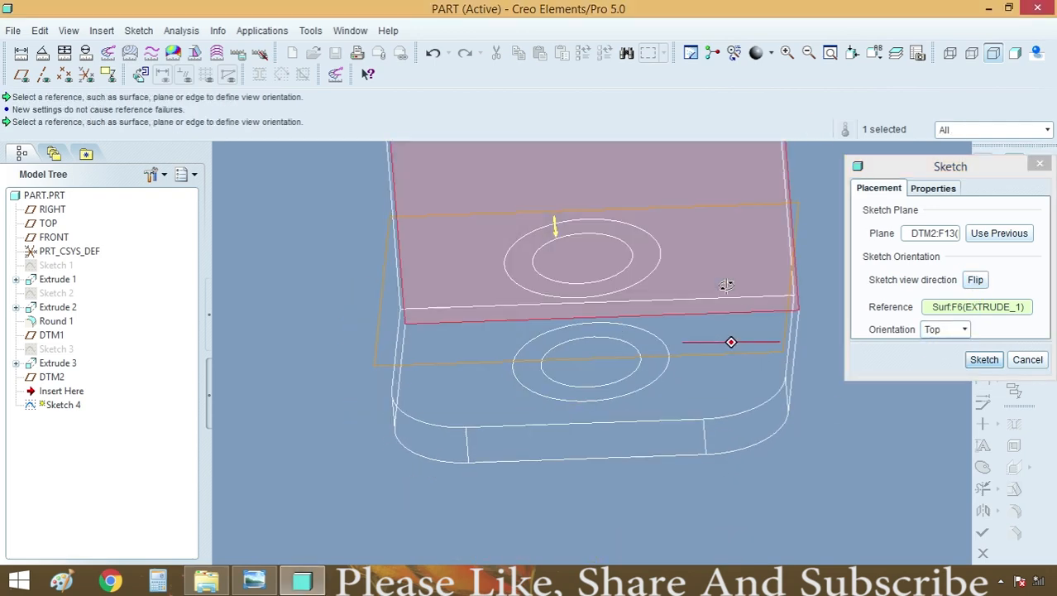
left_click(984, 280)
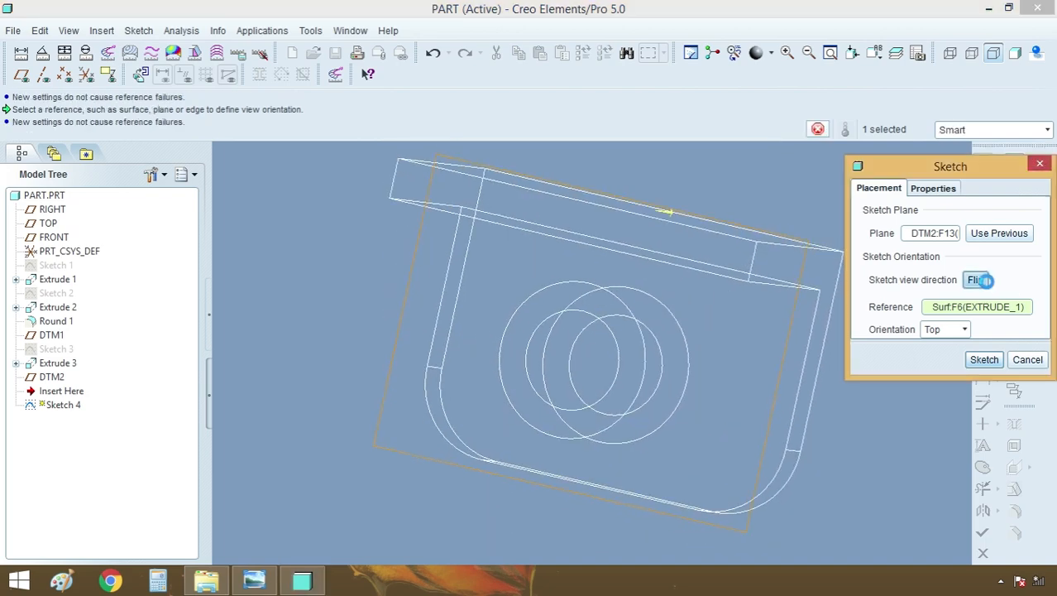
left_click(963, 331)
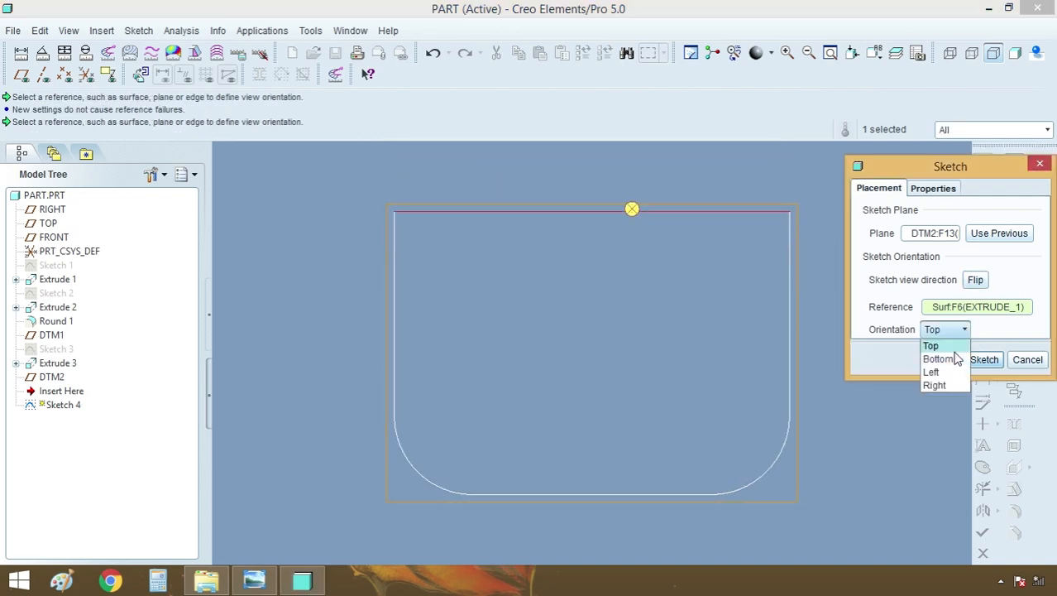
left_click(952, 359)
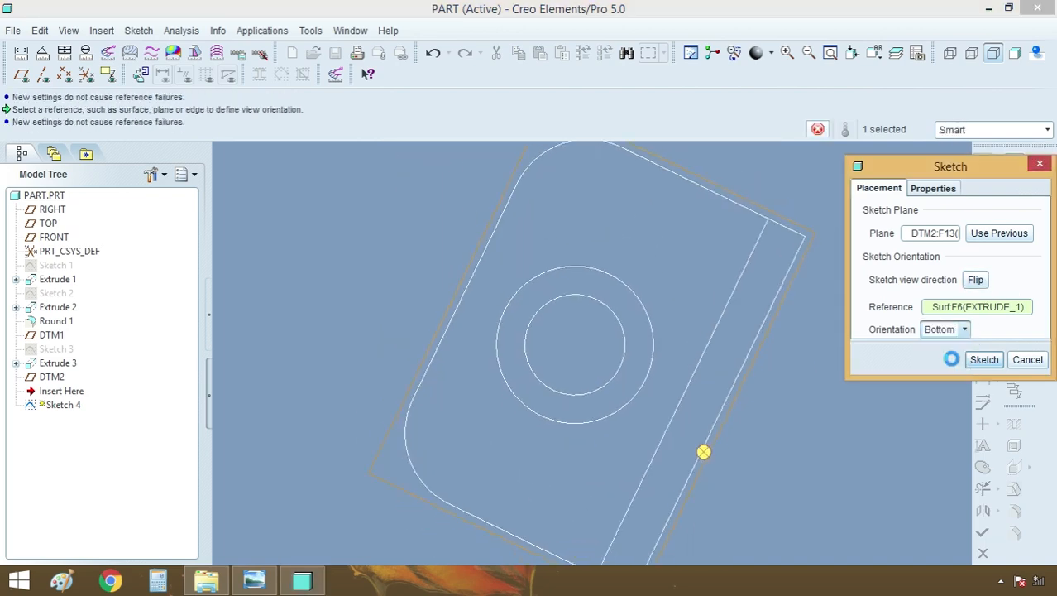
middle_click_drag(646, 273, 746, 294)
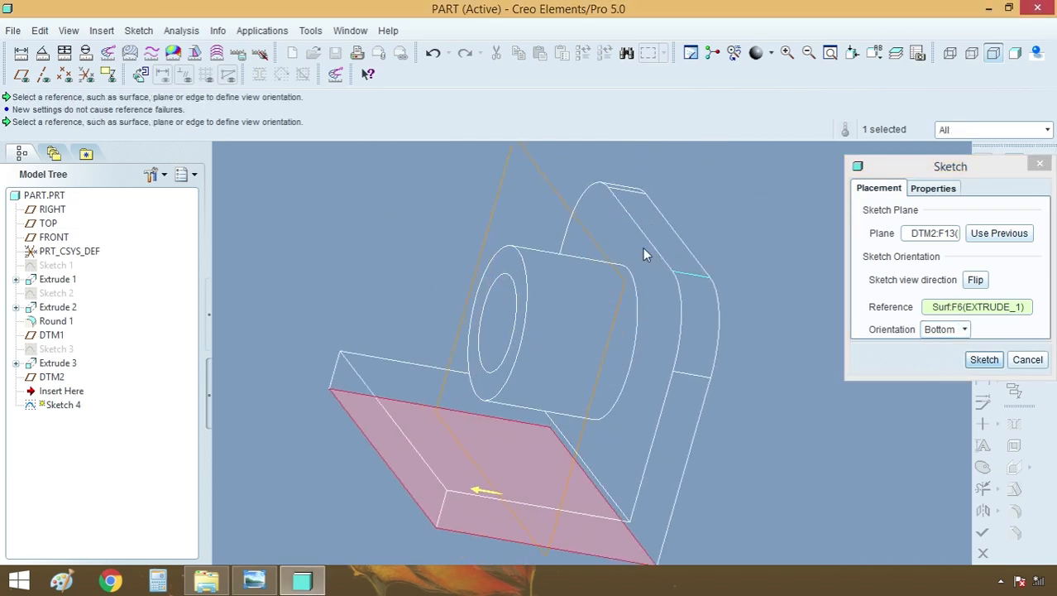
left_click(975, 279)
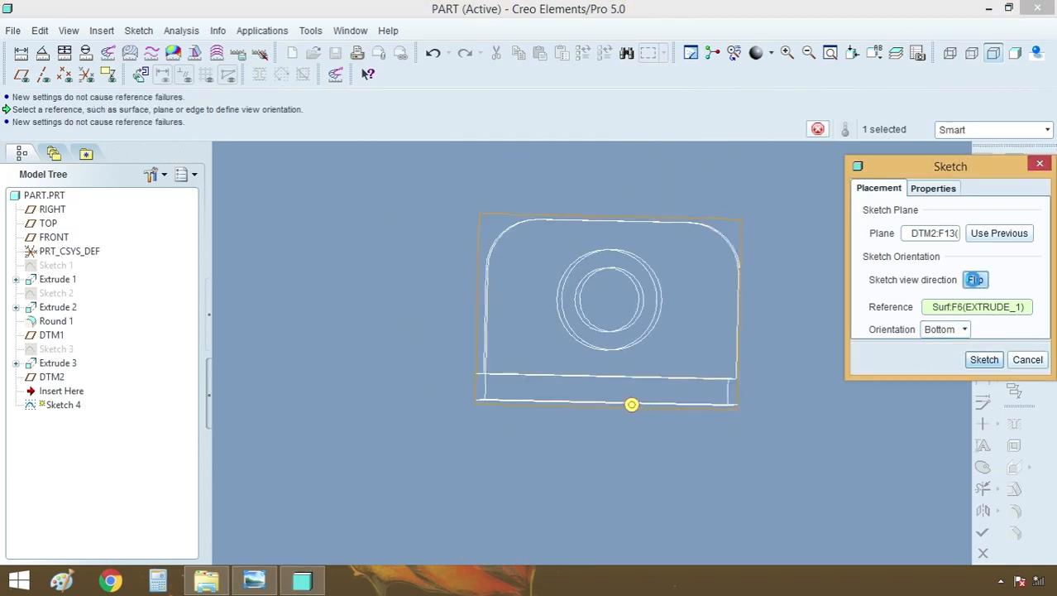
left_click(984, 359)
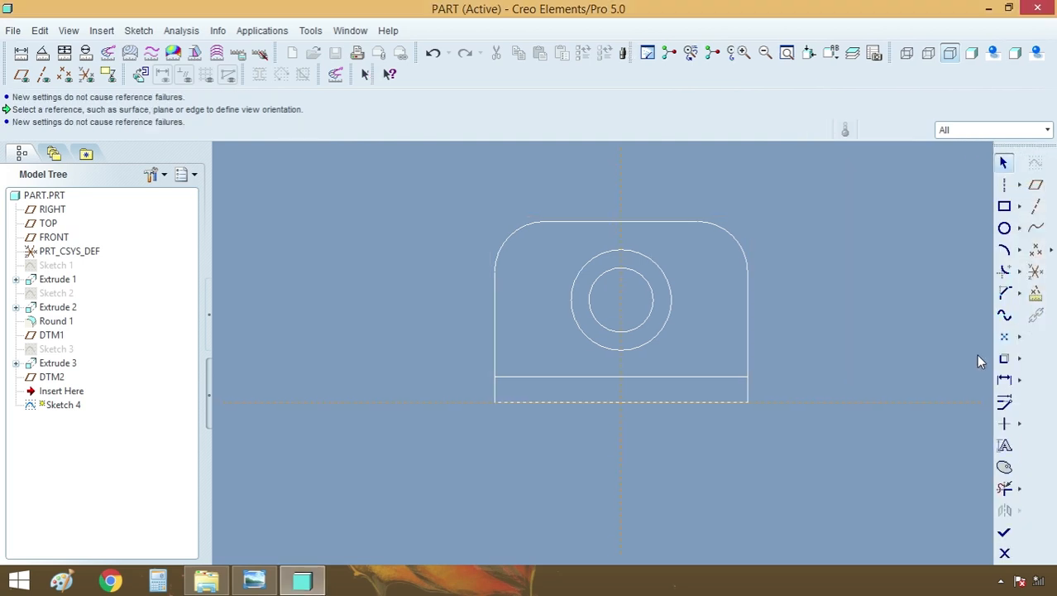
Add the upright wall's upper edge and the boss's outer circle as sketch references
scroll(624, 207, "down", 3)
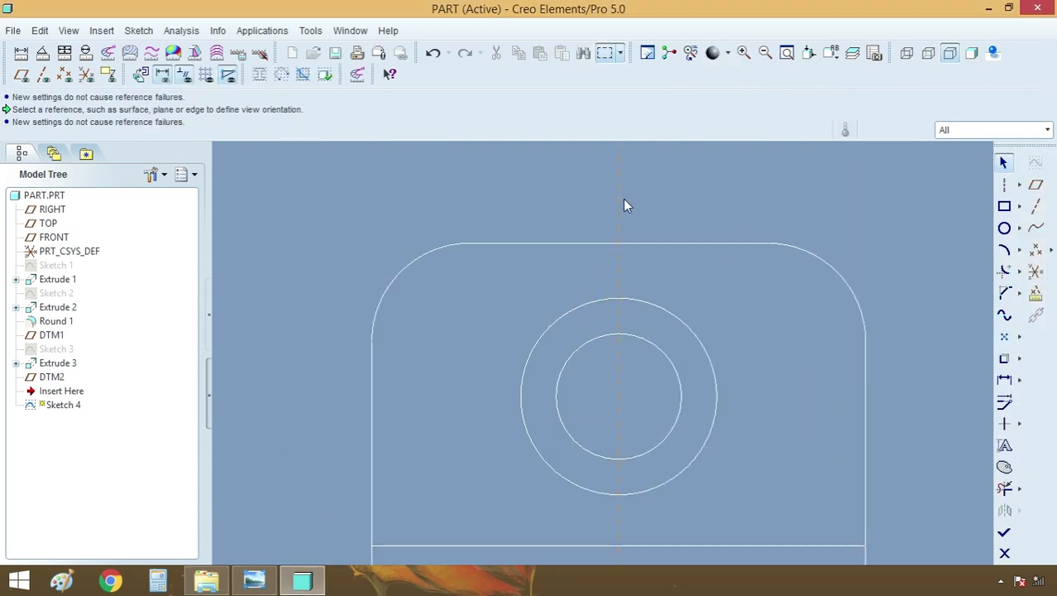
left_click(138, 30)
left_click(163, 66)
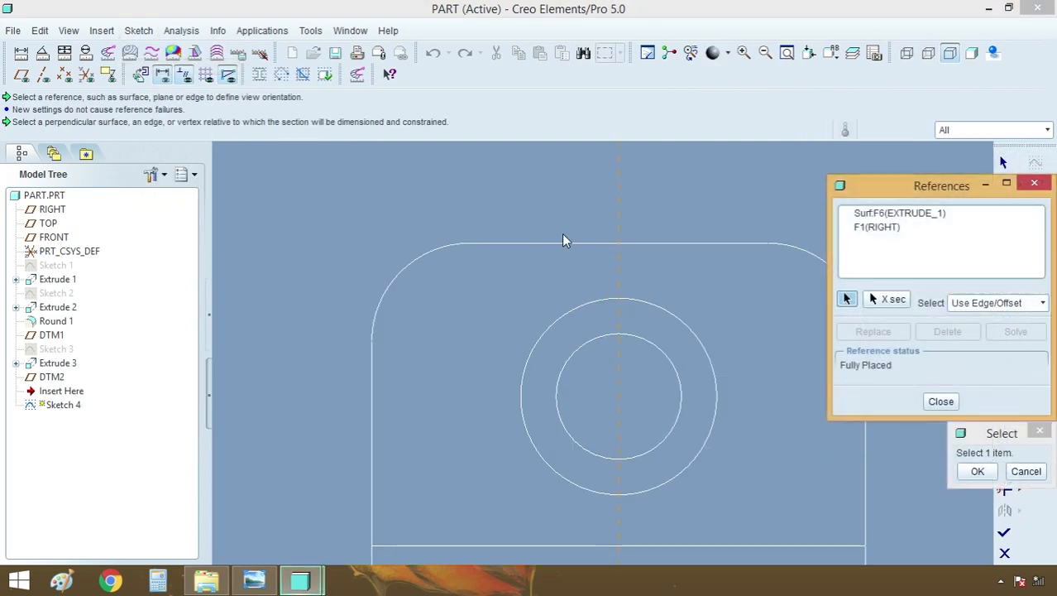
left_click(575, 245)
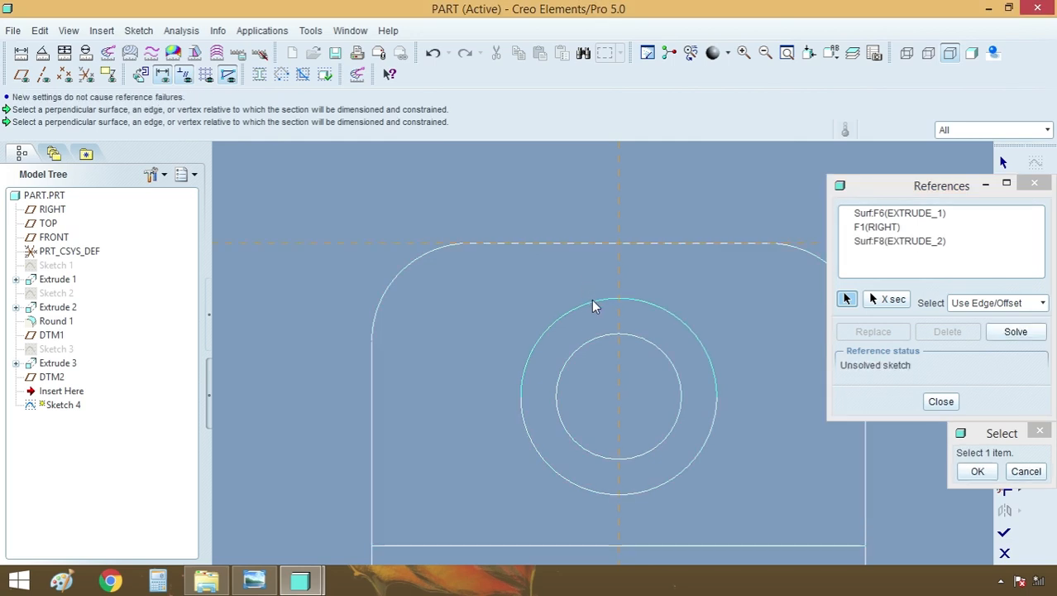
left_click(592, 300)
left_click(1011, 330)
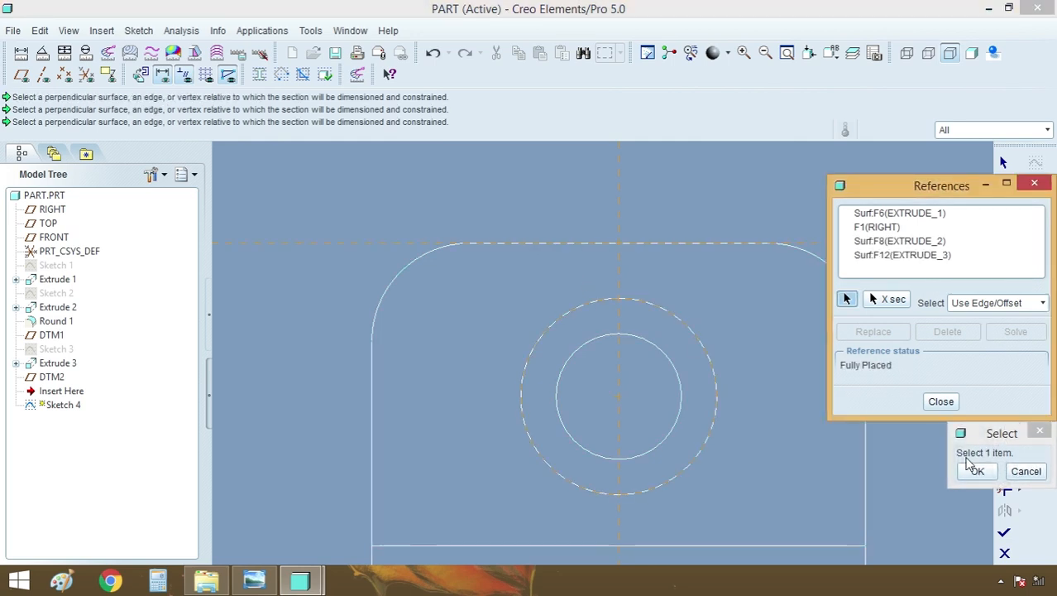
left_click(977, 470)
left_click(941, 401)
Draw a vertical centerline through the centre of the boss
left_click(1005, 185)
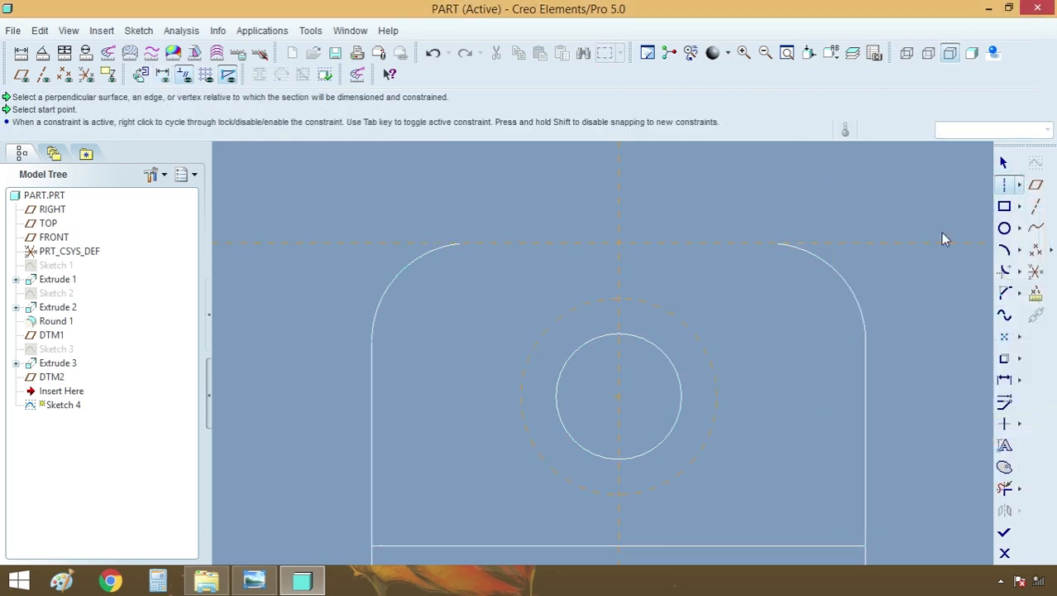
left_click(617, 332)
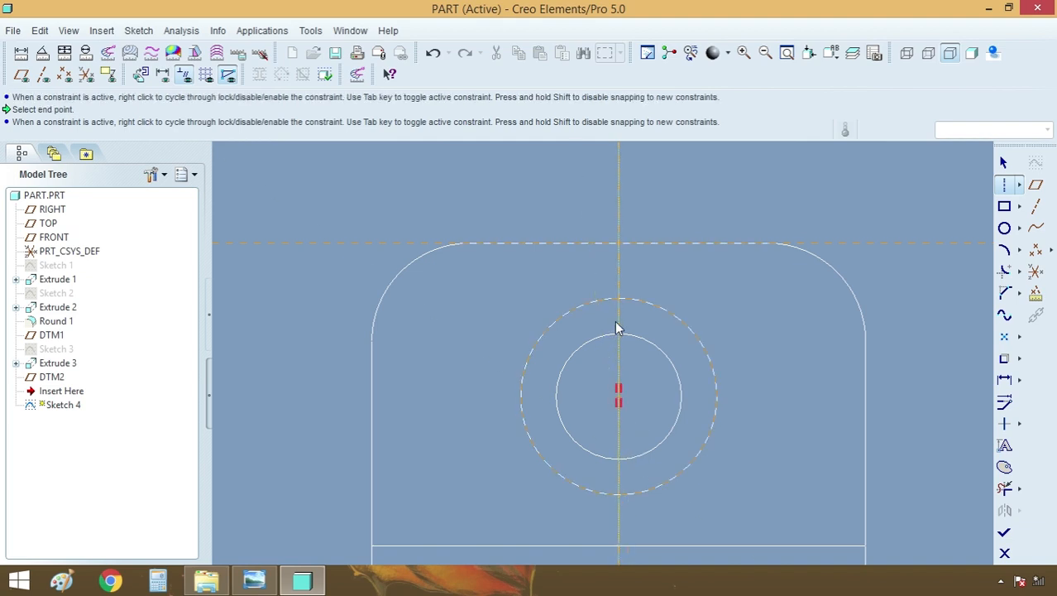
middle_click(719, 282)
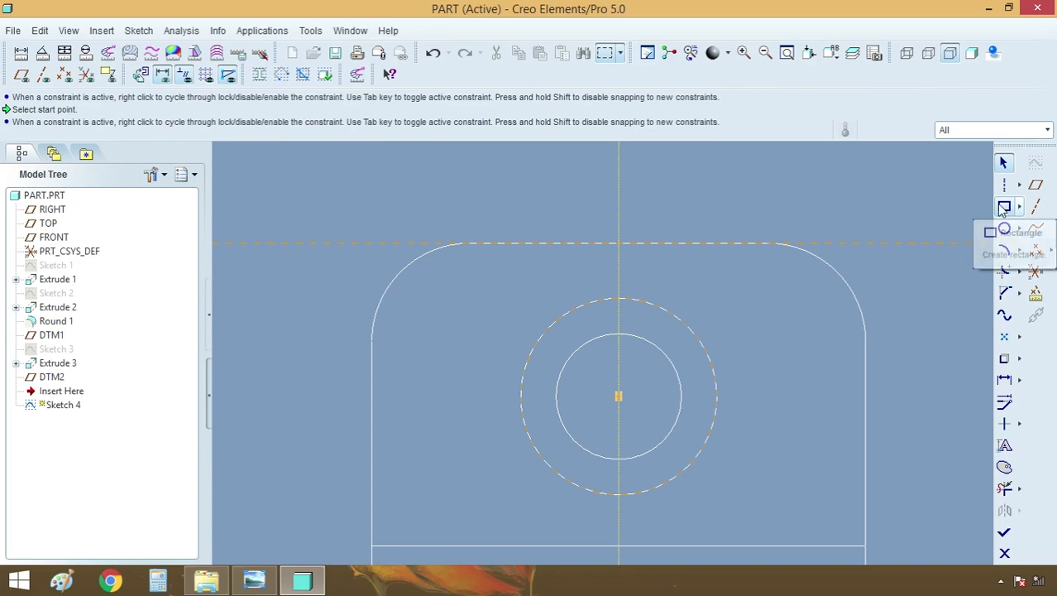
Check the reference drawing, then sketch a rectangle about 37 by 32 mm, symmetric about the centerline, from the wall's upper edge down into the boss
left_click(256, 581)
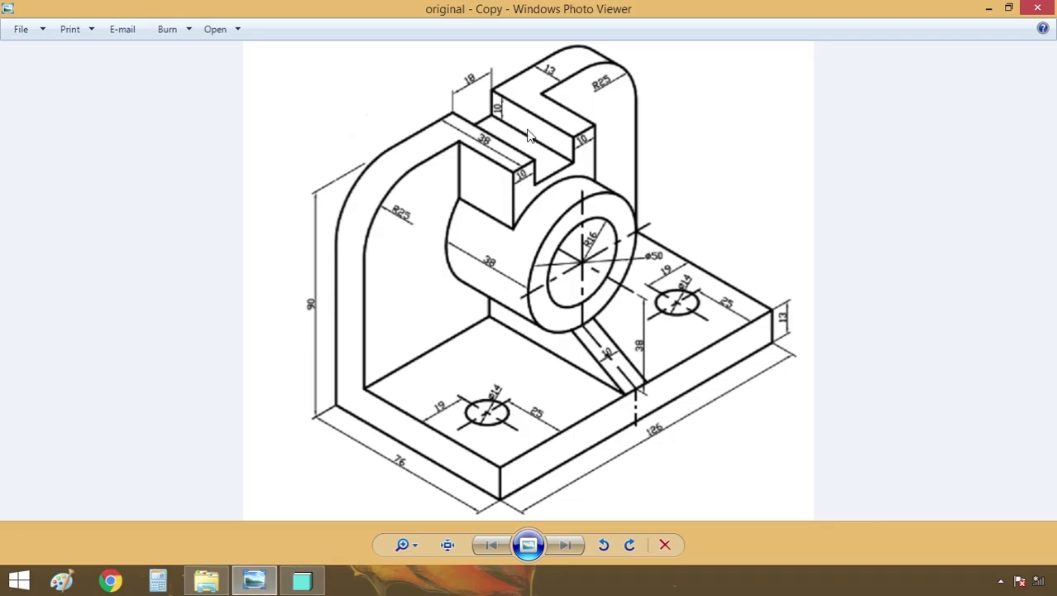
left_click(257, 581)
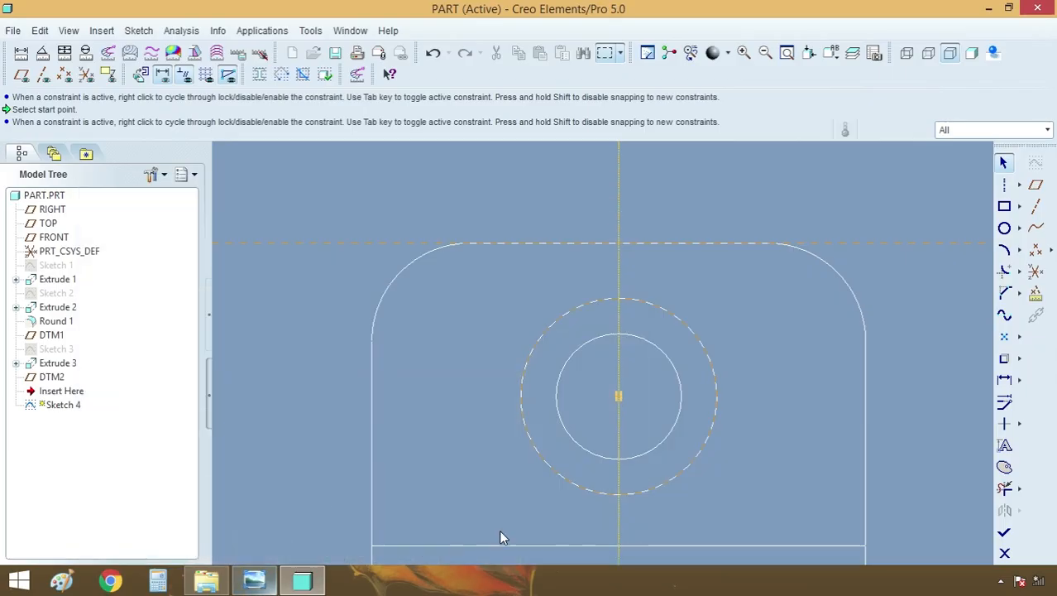
left_click(1004, 207)
left_click(547, 243)
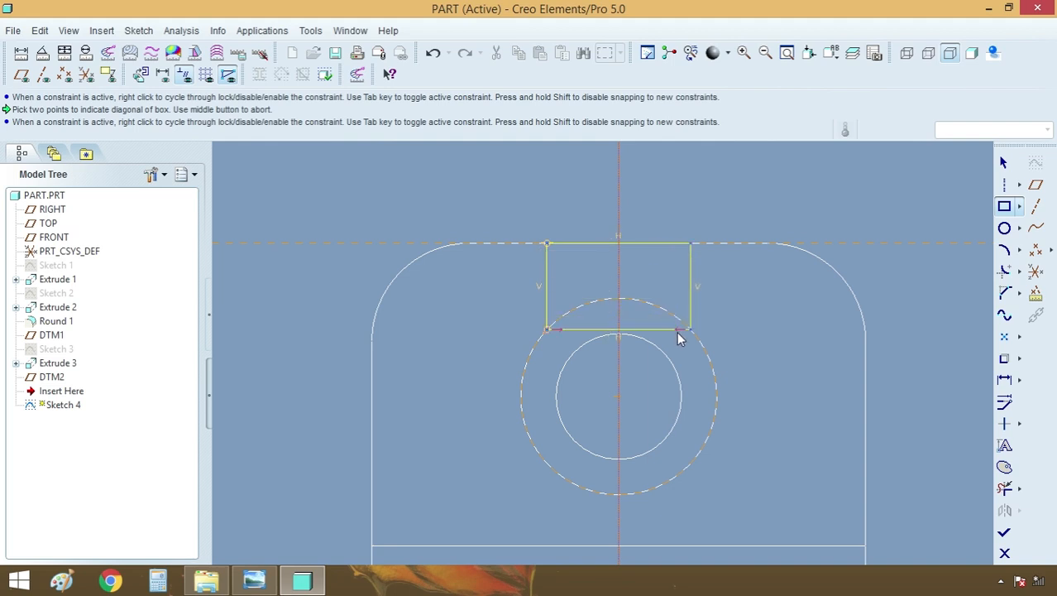
left_click(683, 369)
middle_click(726, 314)
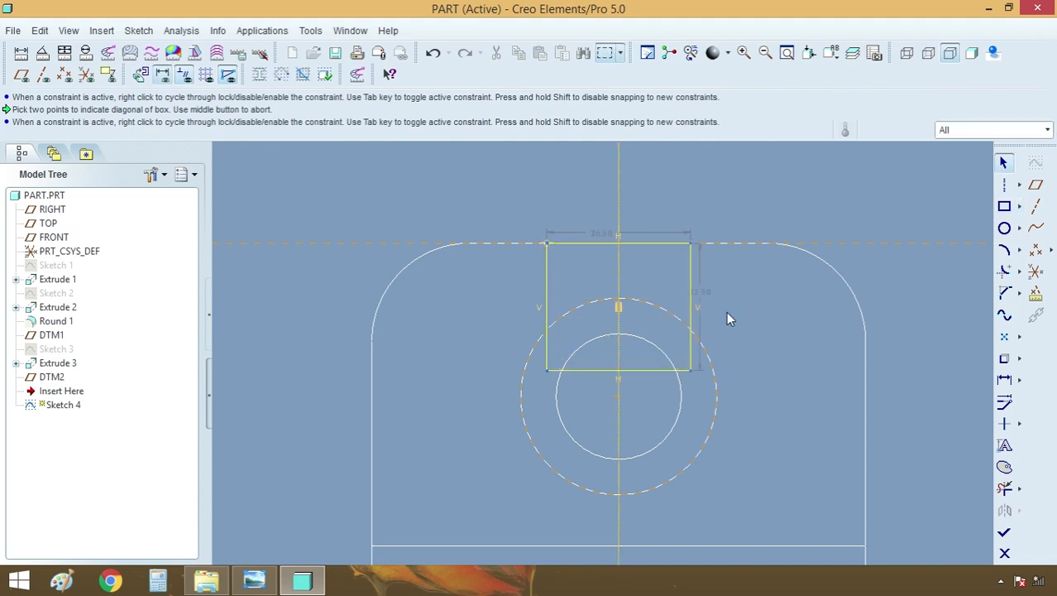
Set the rectangle's width to 38 mm as the sum 10+18+10
double_click(607, 233)
type("10+1")
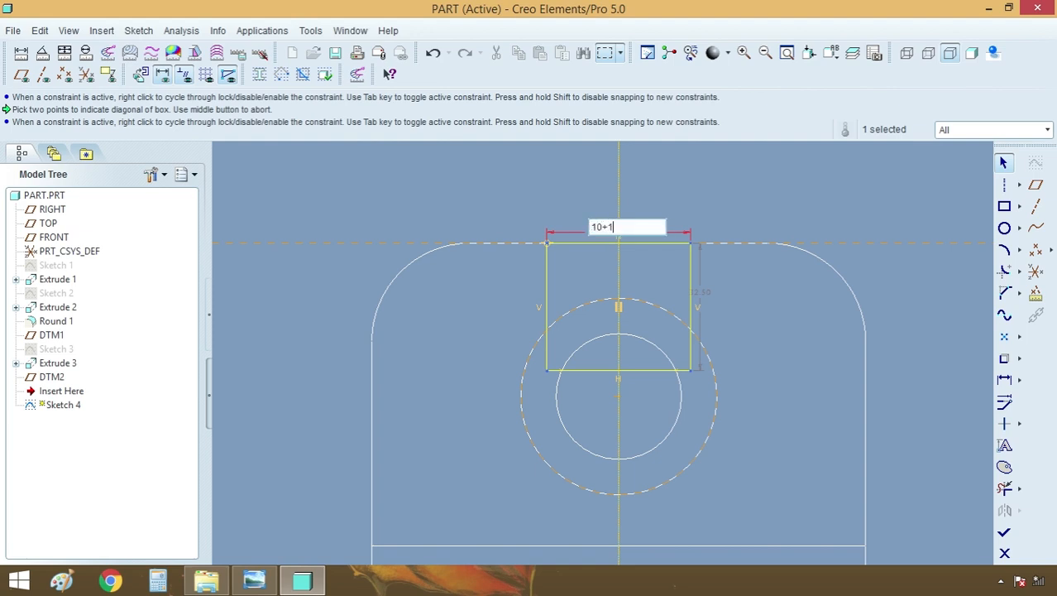
type("8+10")
key("Return")
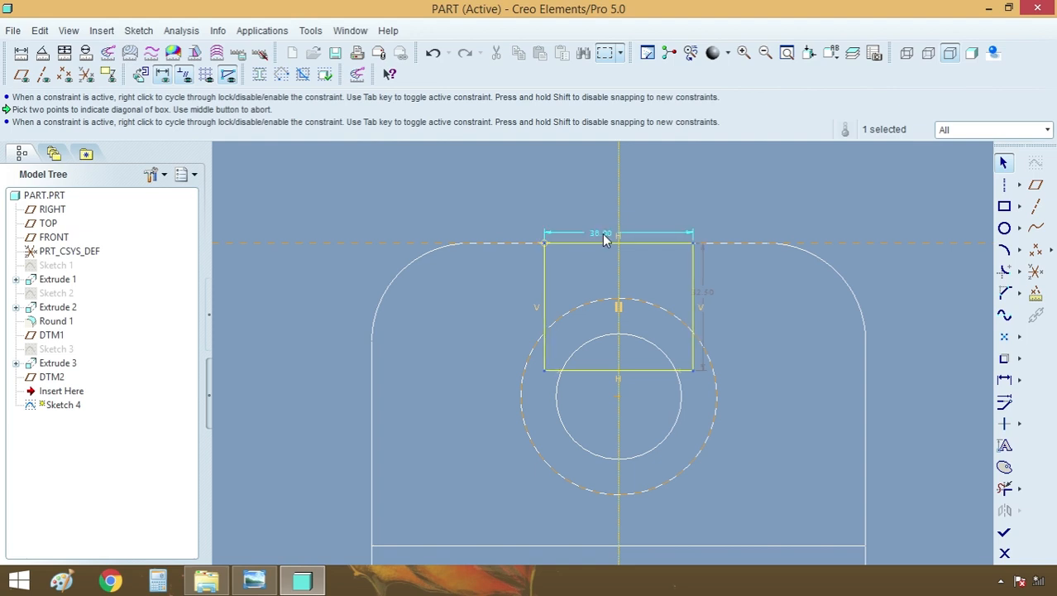
Project the upper half of the boss's outer circle into the sketch as a single used edge
left_click(1004, 361)
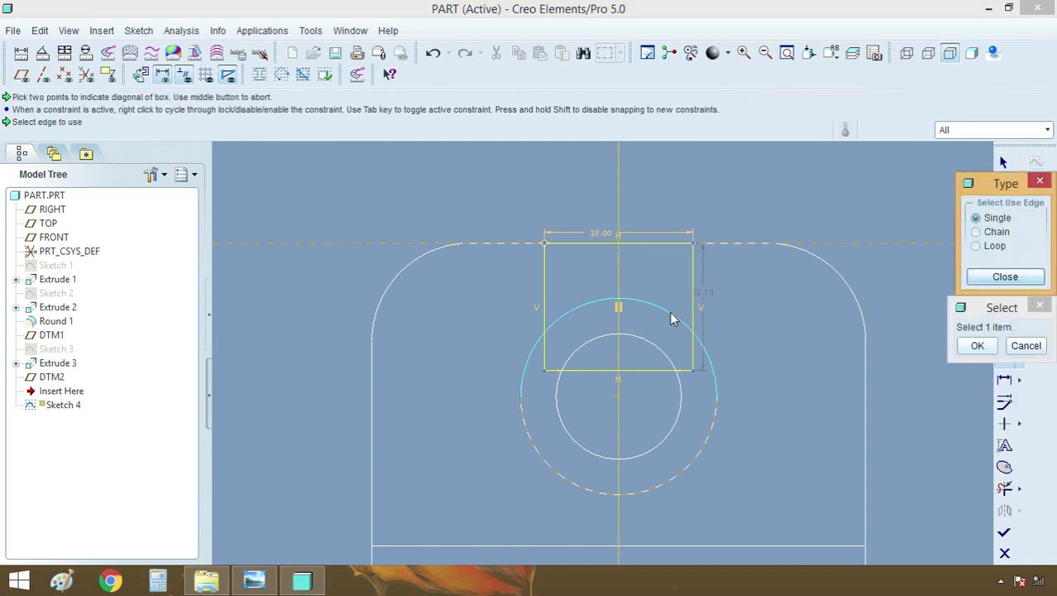
left_click(669, 311)
left_click(977, 345)
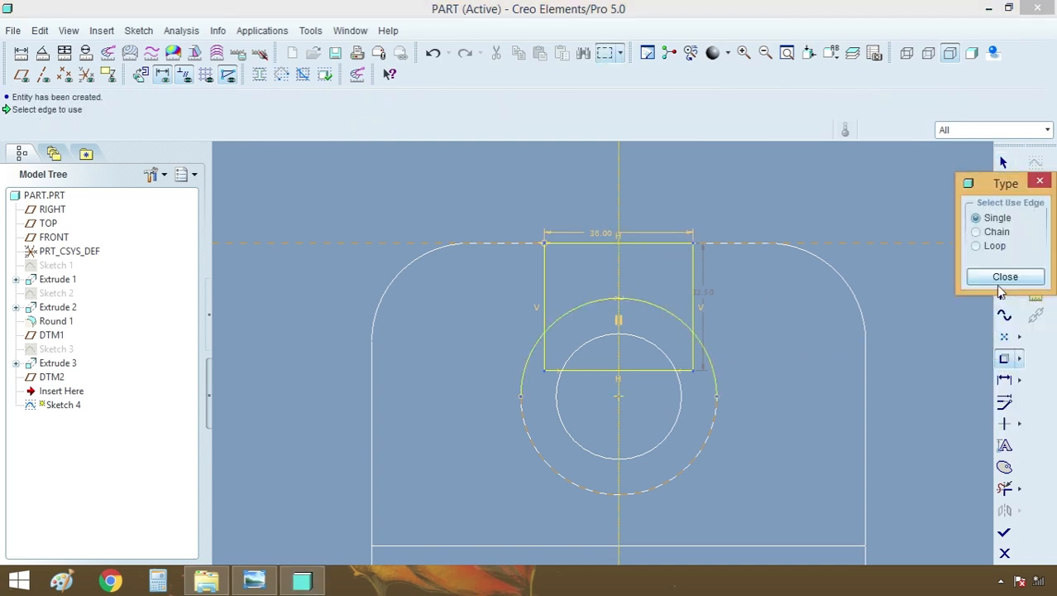
left_click(1003, 280)
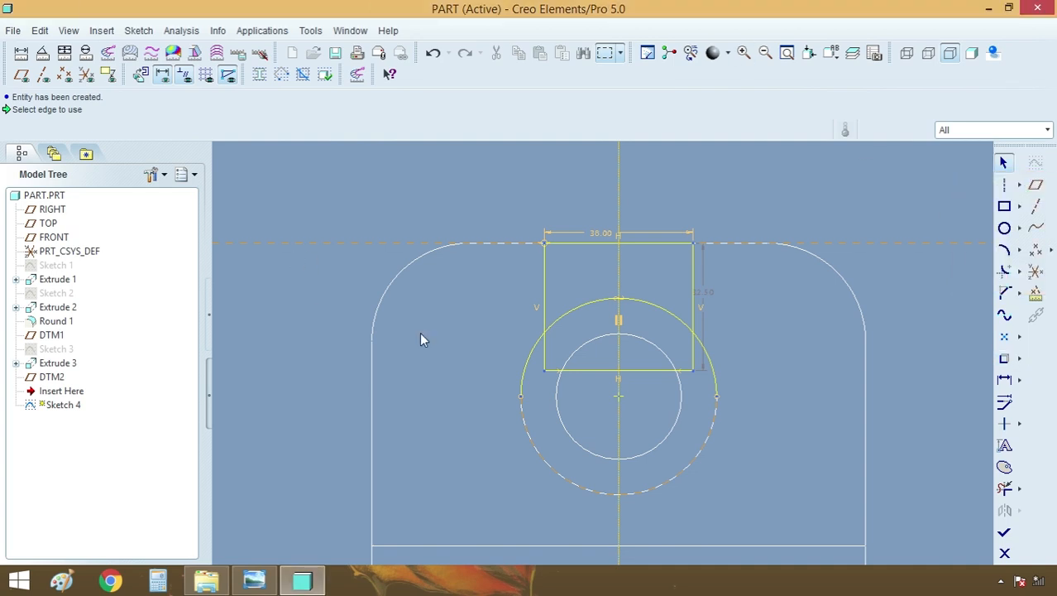
Trim the rectangle and arc to the profile above the boss, shade the closed loop as a check, and finish the sketch
left_click(1004, 491)
left_click_drag(650, 391, 723, 366)
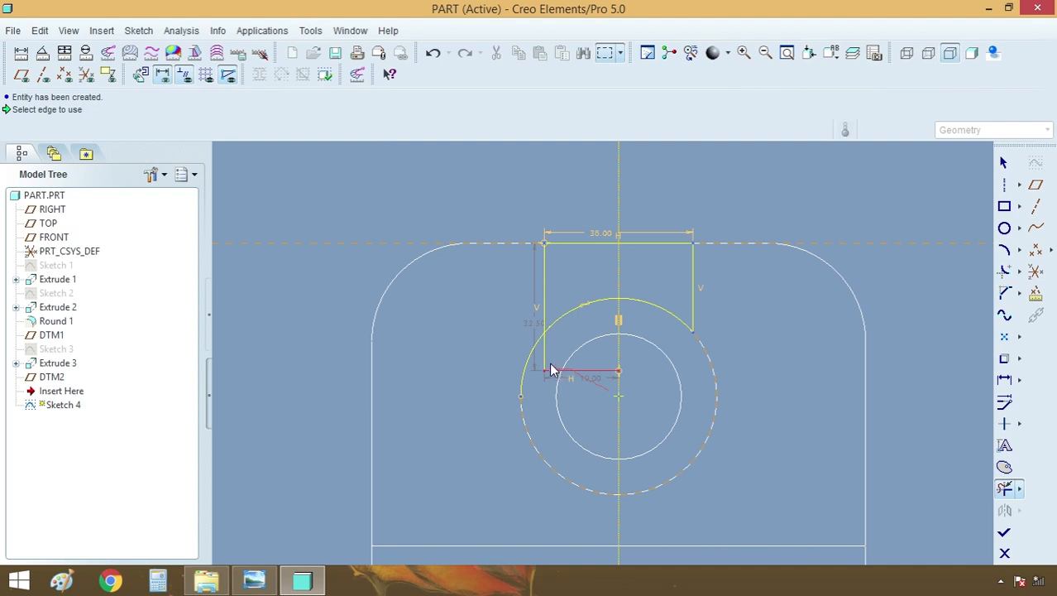
left_click_drag(529, 374, 531, 377)
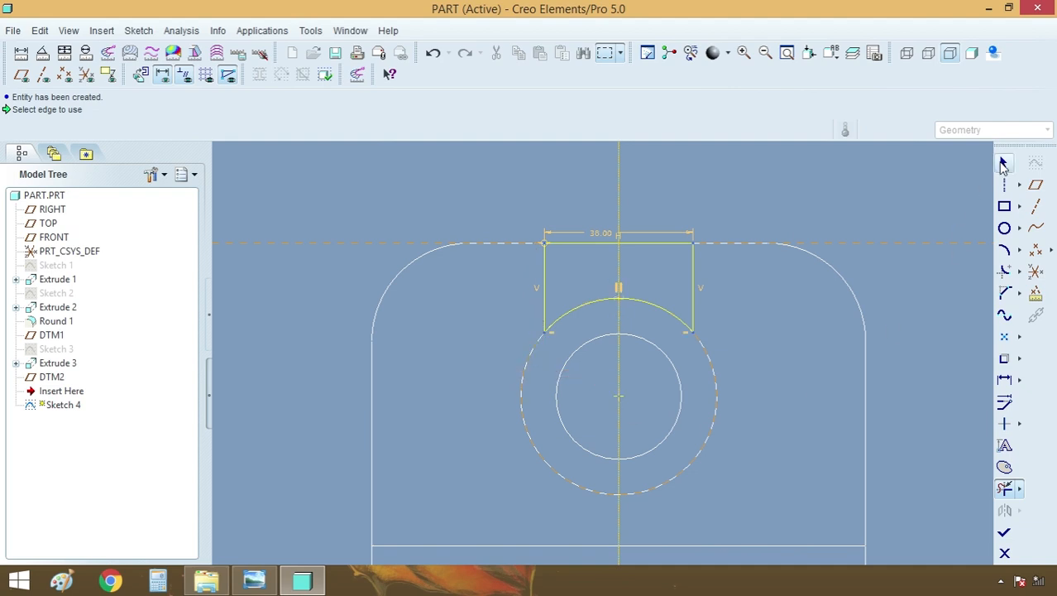
left_click(1003, 162)
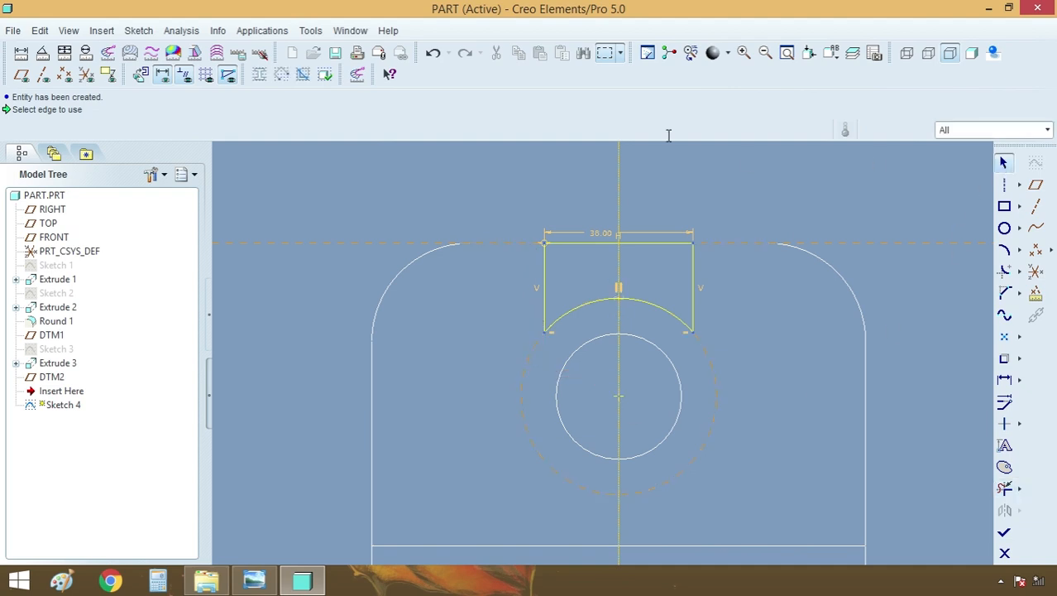
left_click(260, 75)
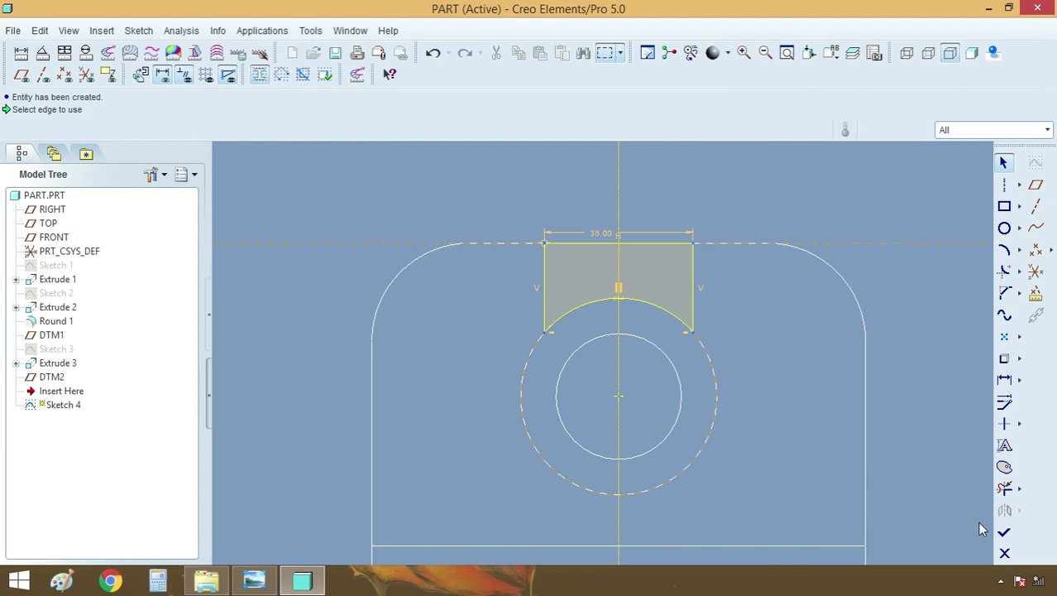
left_click(1004, 532)
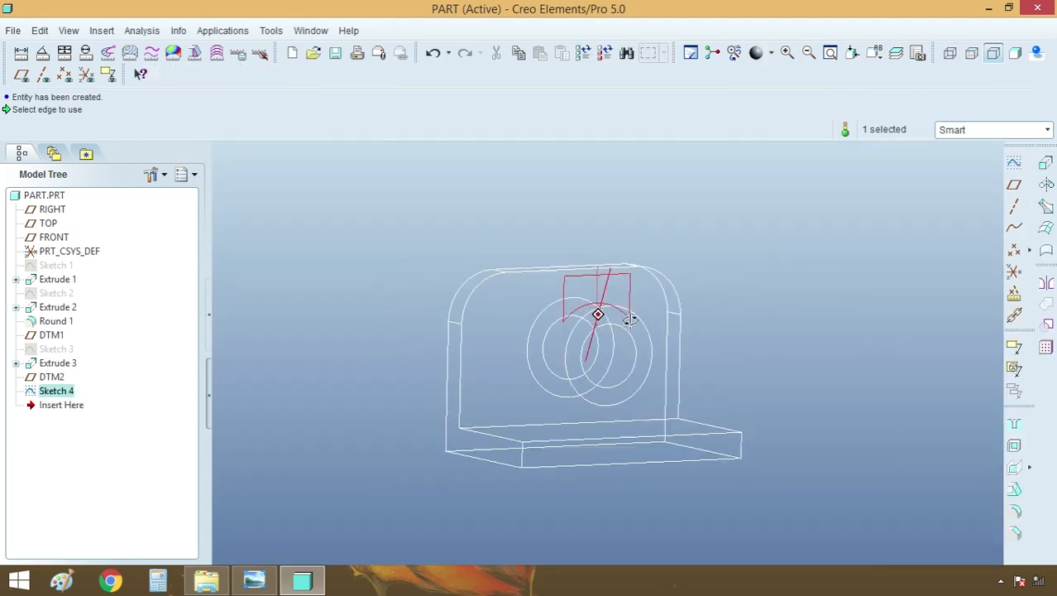
Extrude the block profile as a solid, flipped toward the upright wall and ending at the wall
left_click(1046, 162)
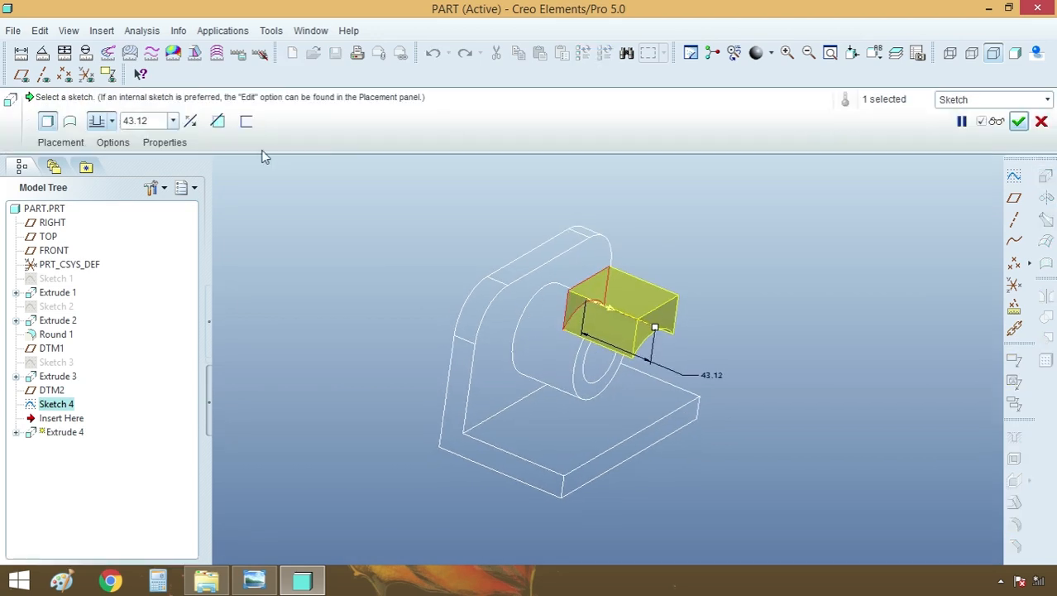
left_click(190, 121)
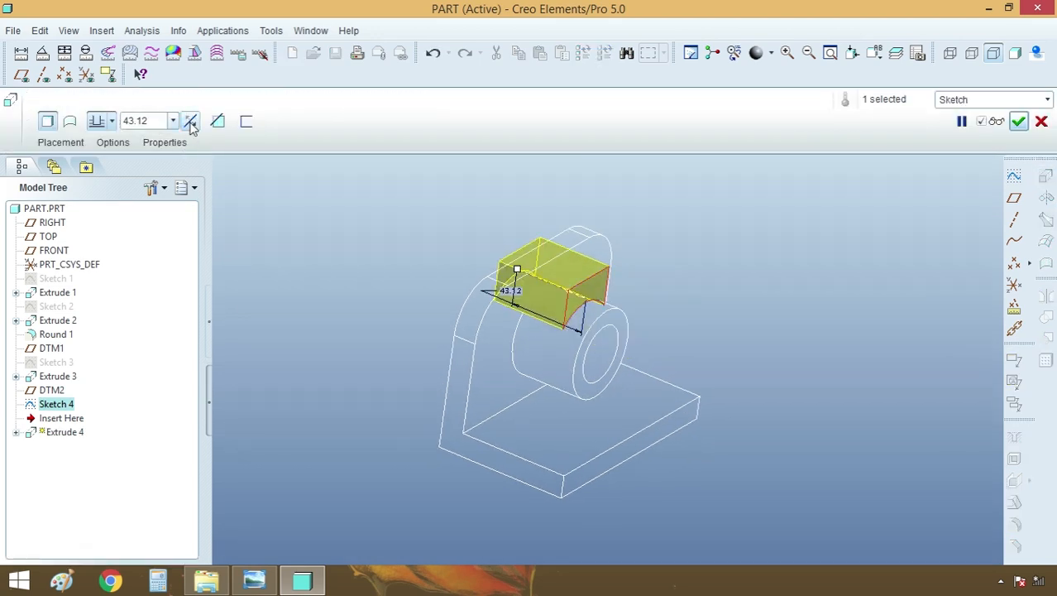
left_click(112, 122)
left_click(96, 184)
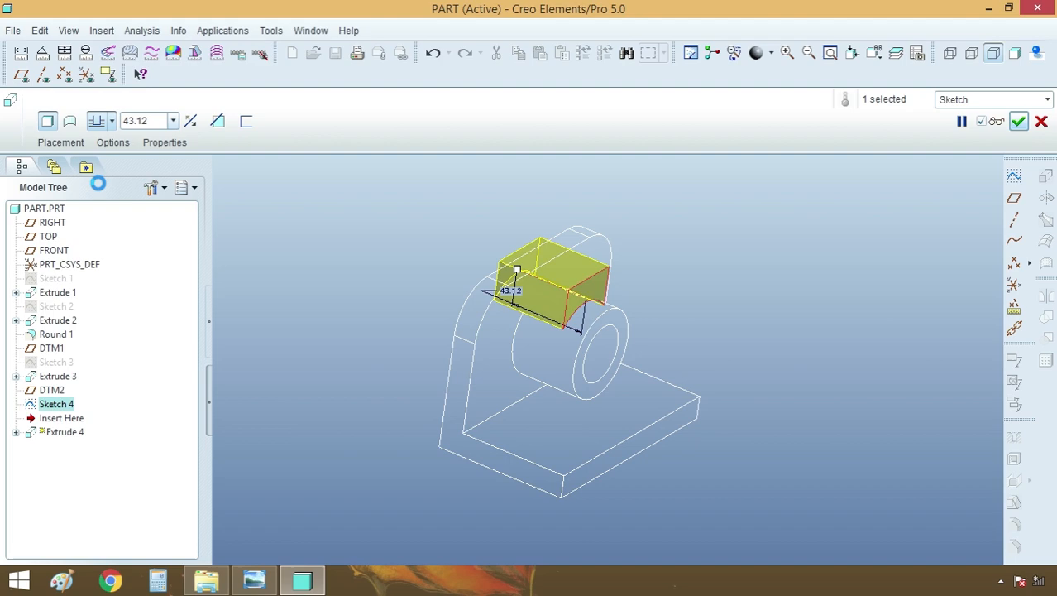
middle_click(350, 249)
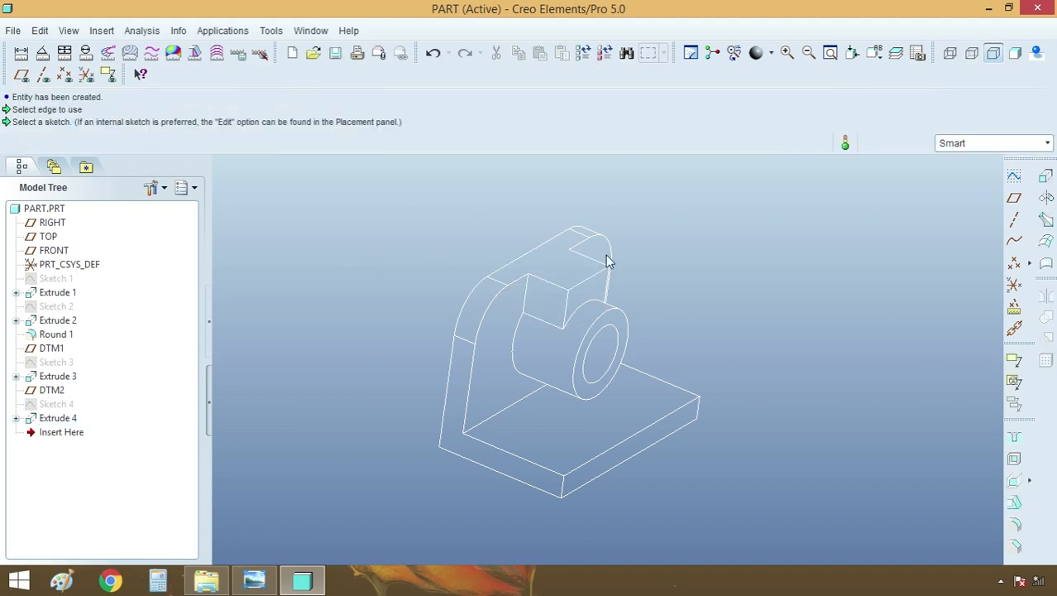
Check the slot dimensions in the reference drawing and start a sketch on the previous sketch plane
left_click(254, 579)
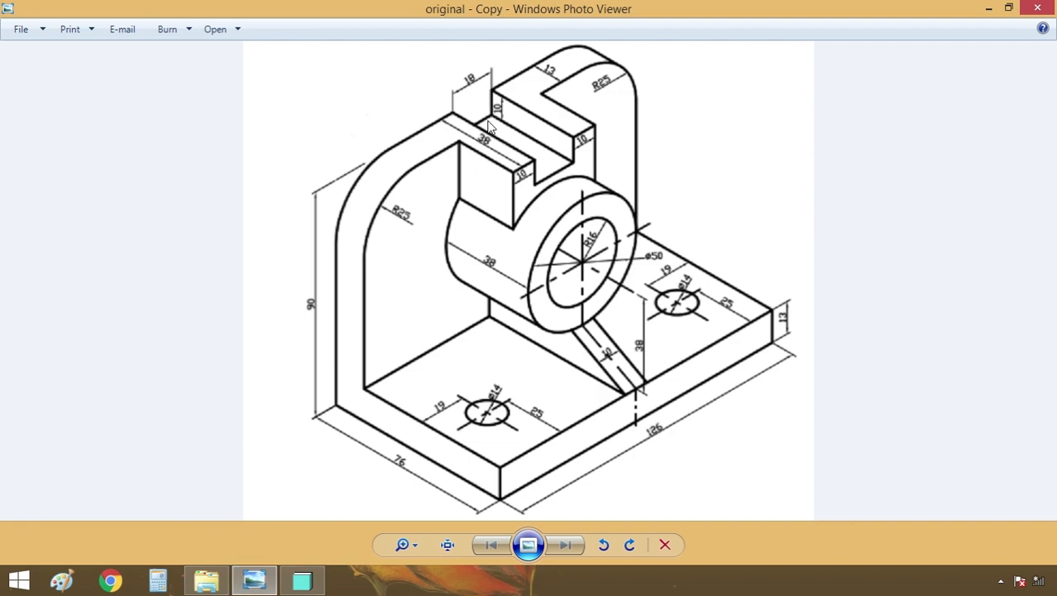
left_click(988, 7)
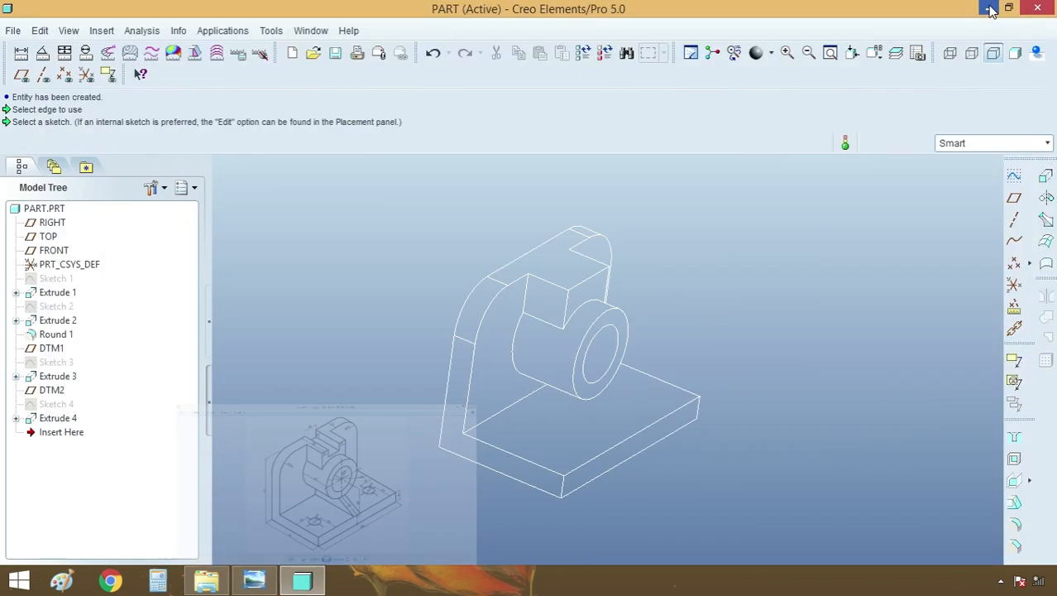
left_click(1014, 179)
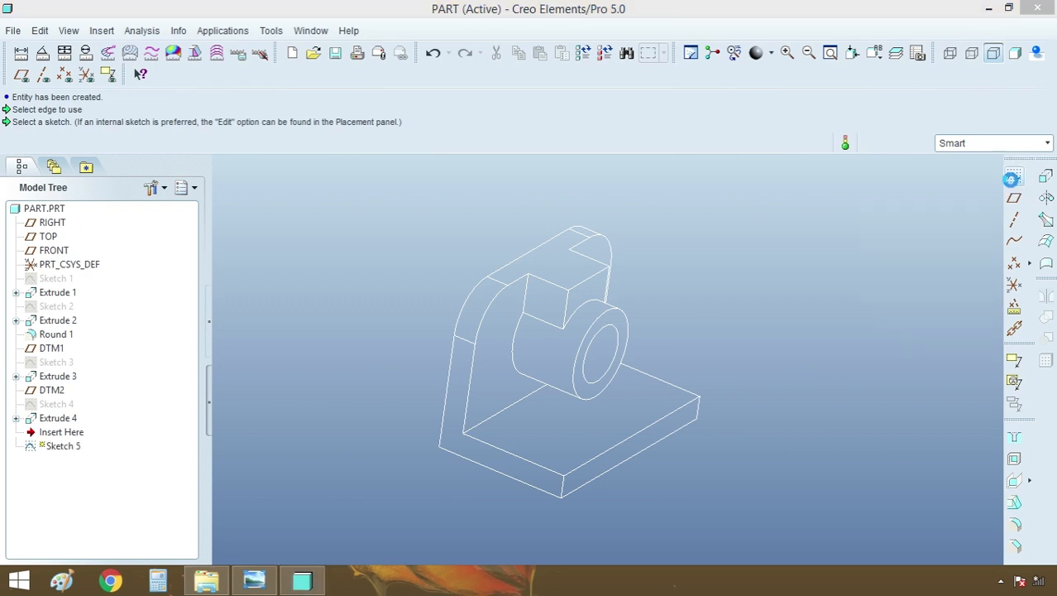
left_click(1007, 231)
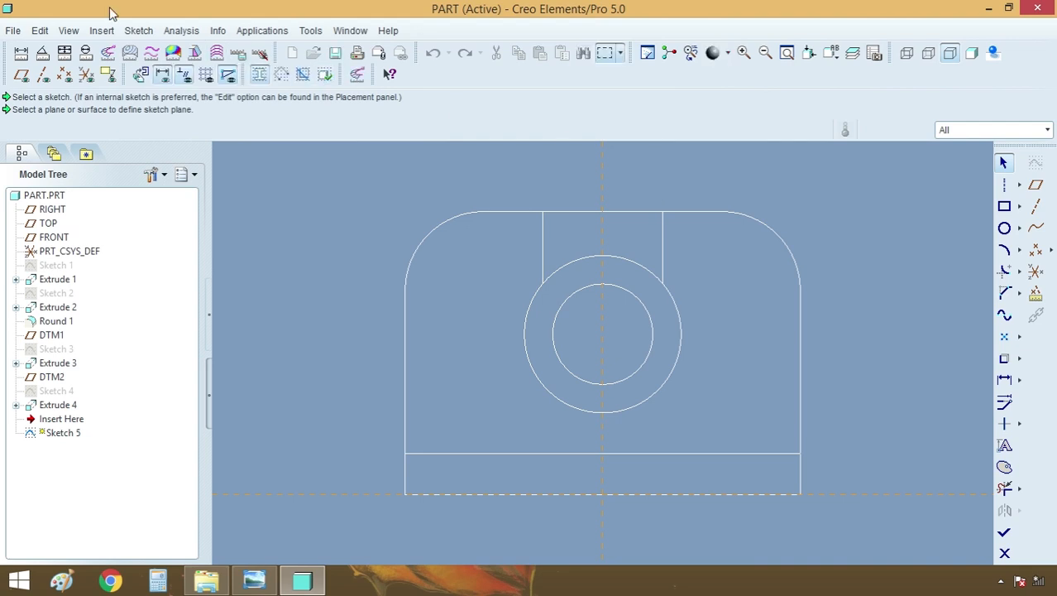
Add the top edge of the upright wall as a sketch reference and solve the references
left_click(139, 30)
left_click(165, 67)
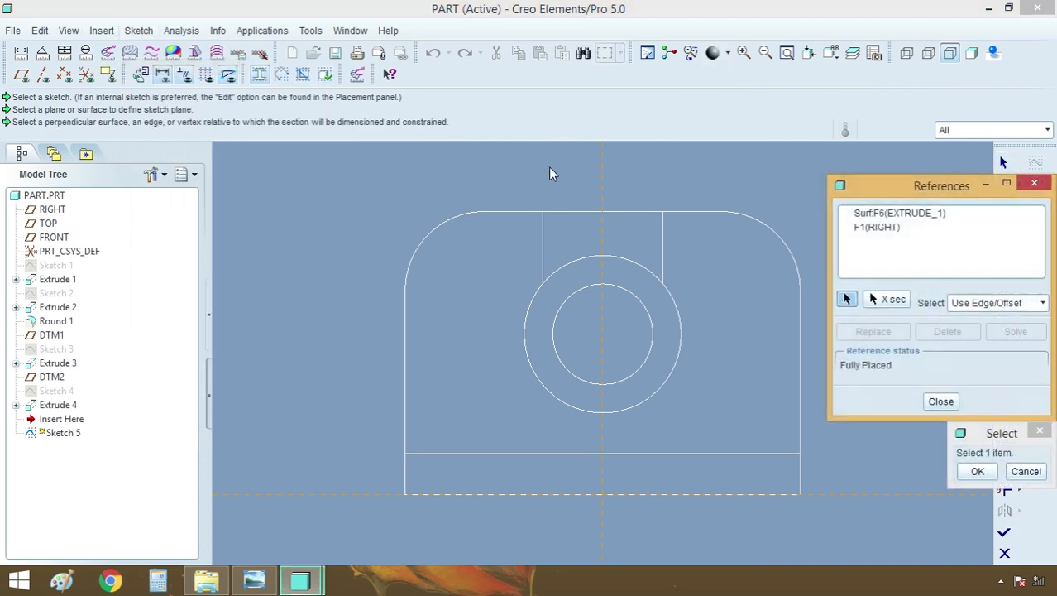
left_click(579, 212)
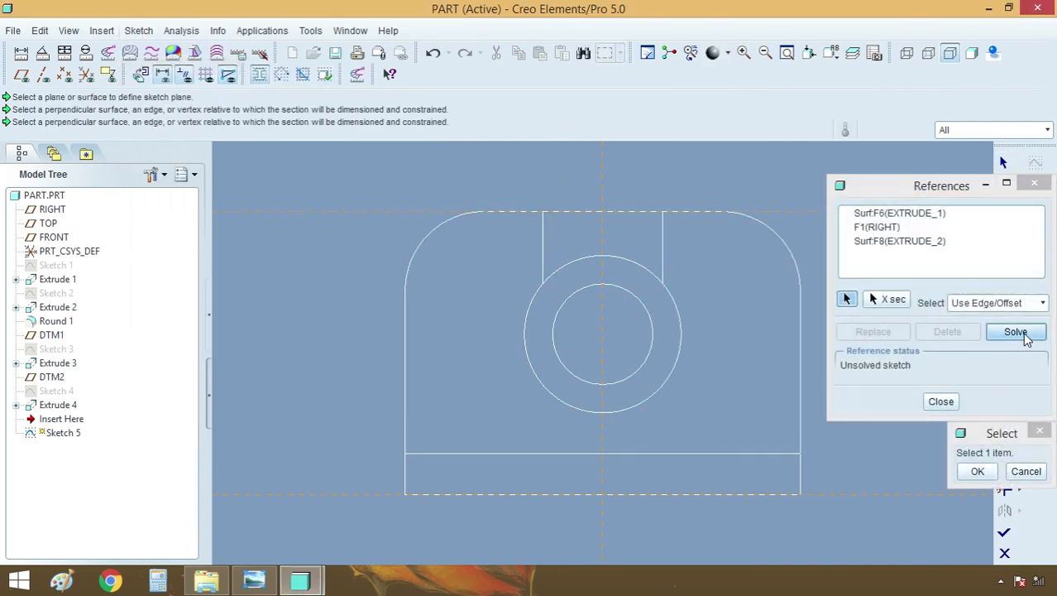
left_click(1017, 332)
left_click(969, 473)
left_click(941, 401)
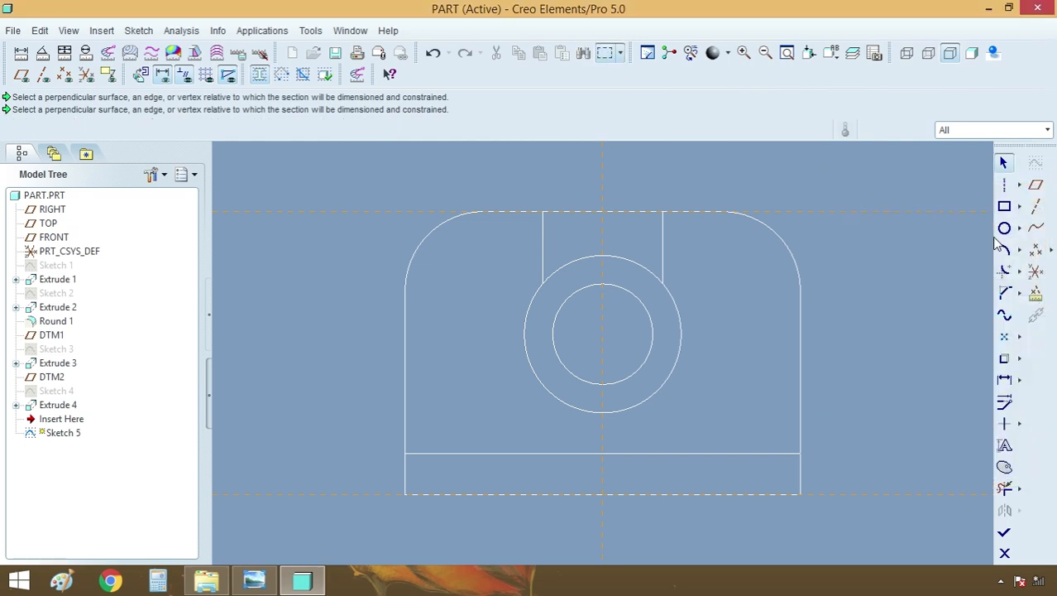
Draw a vertical centreline on the symmetry axis of the part
left_click(607, 425)
left_click(596, 346)
middle_click(733, 307)
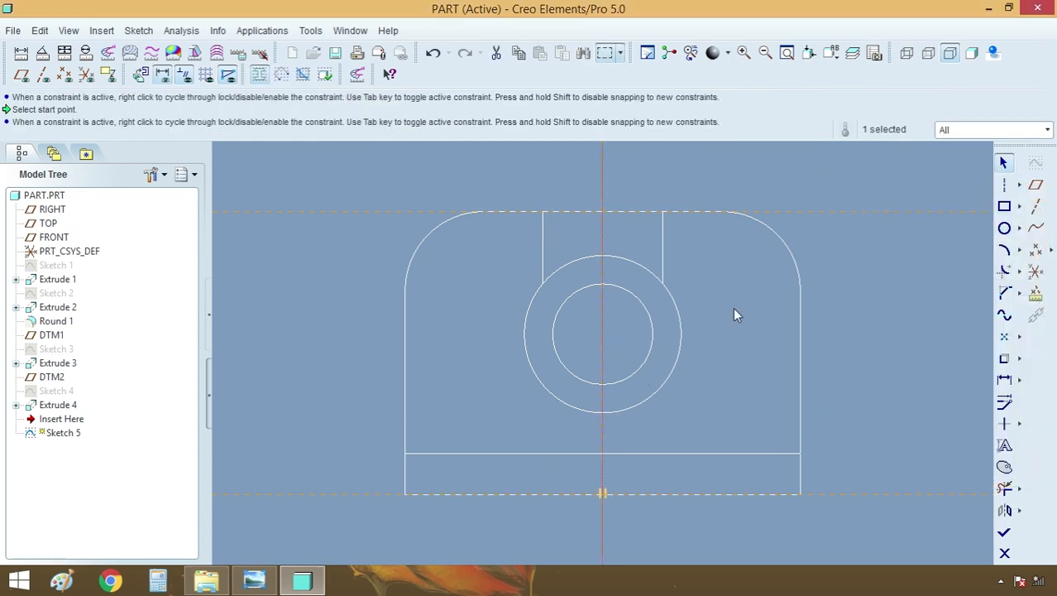
left_click(964, 258)
Sketch a slot rectangle 18 mm wide and 10 mm deep, symmetric about the centreline from the top edge, and finish the sketch
left_click(1005, 206)
scroll(463, 214, "down", 3)
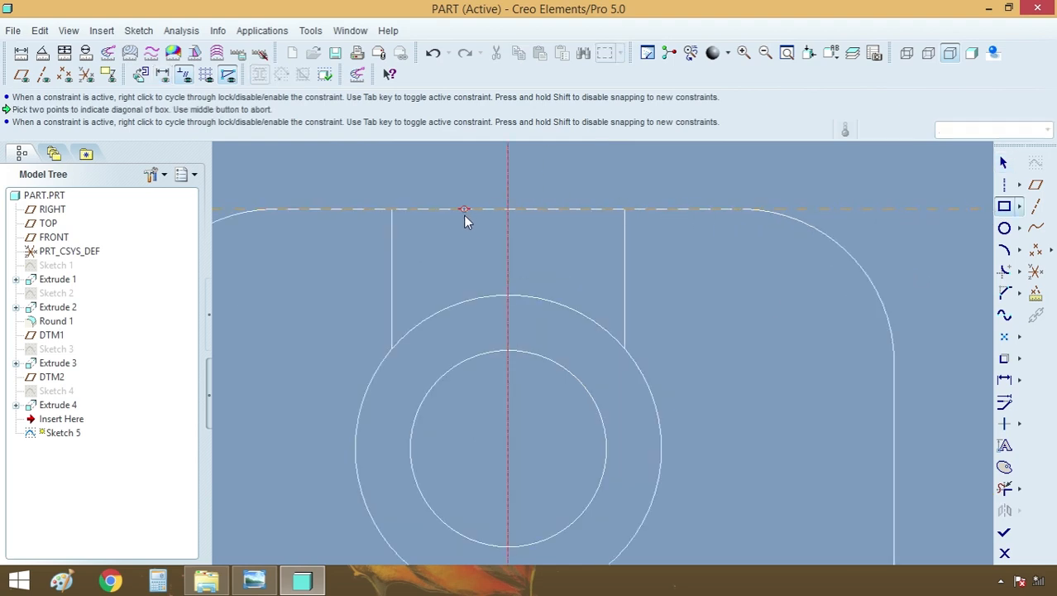
left_click(554, 259)
double_click(501, 203)
type("18")
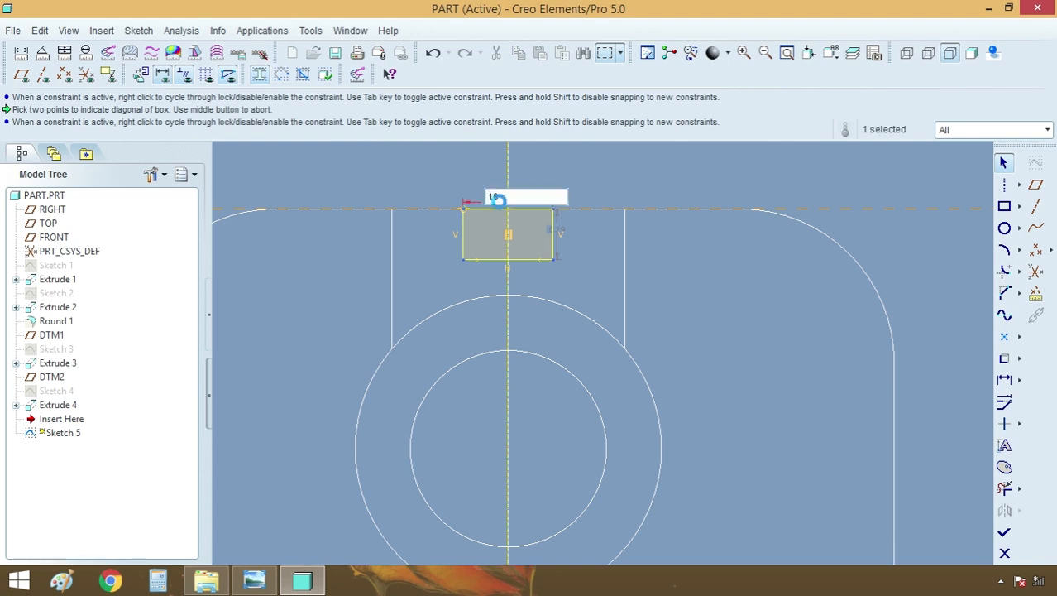
key("Return")
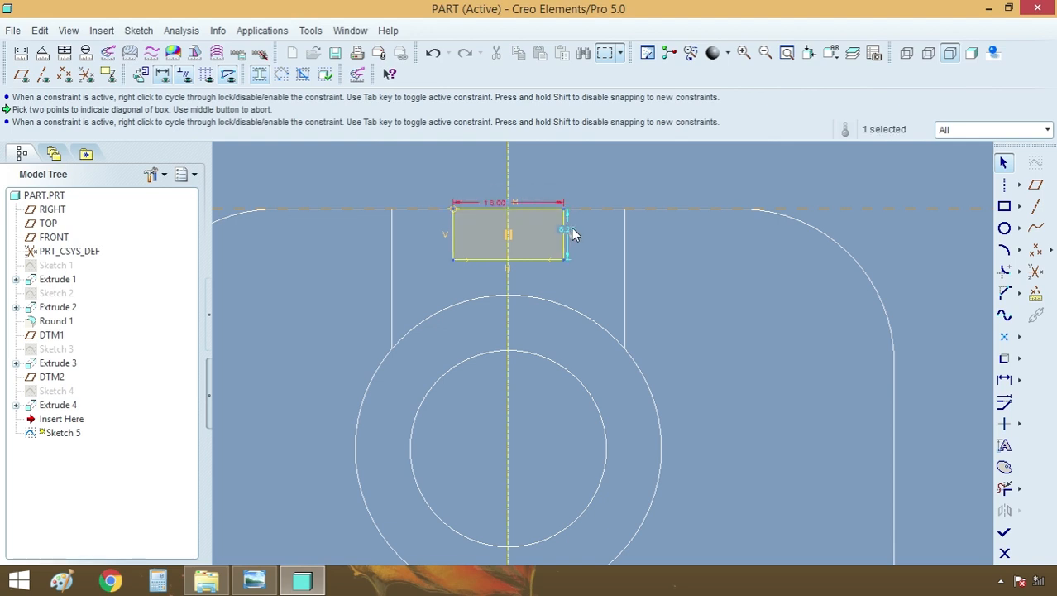
double_click(572, 227)
type("10")
key("Return")
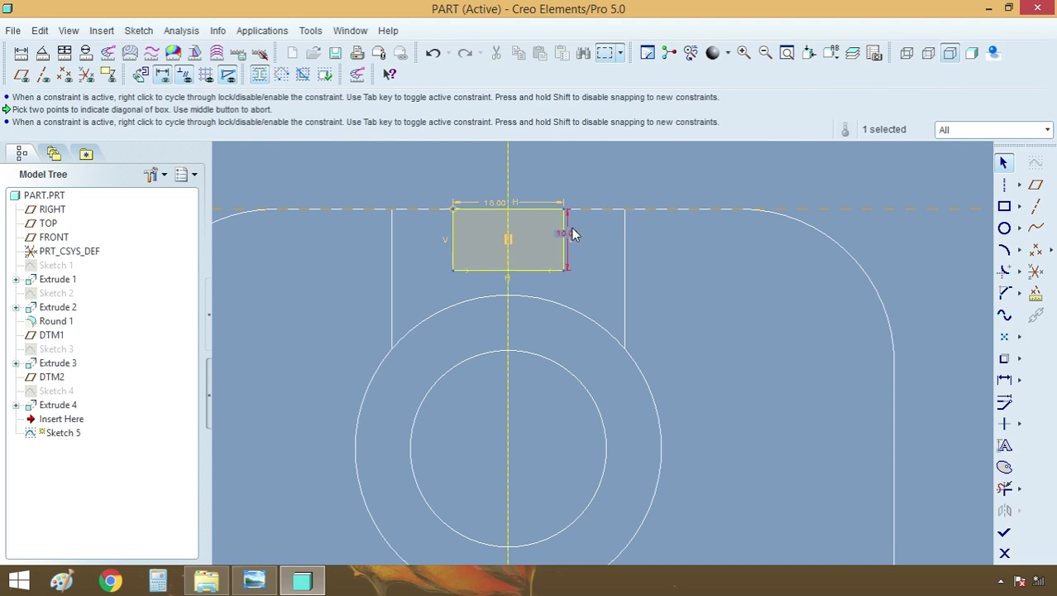
left_click(1004, 531)
Extrude the slot rectangle as a cut through all, directed through the block and the upright wall
scroll(612, 316, "down", 4)
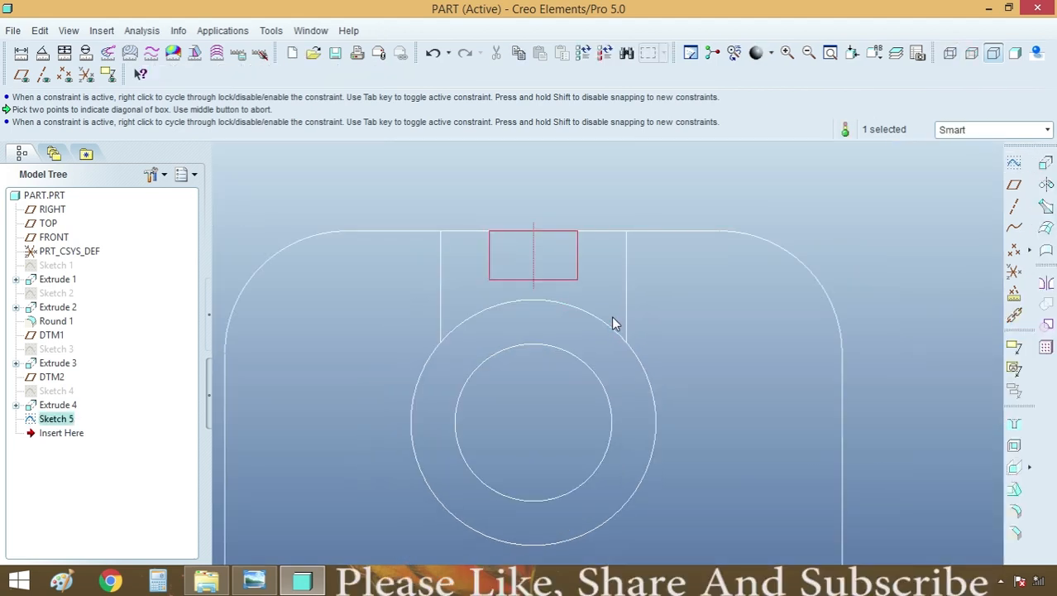
middle_click_drag(599, 319, 688, 338)
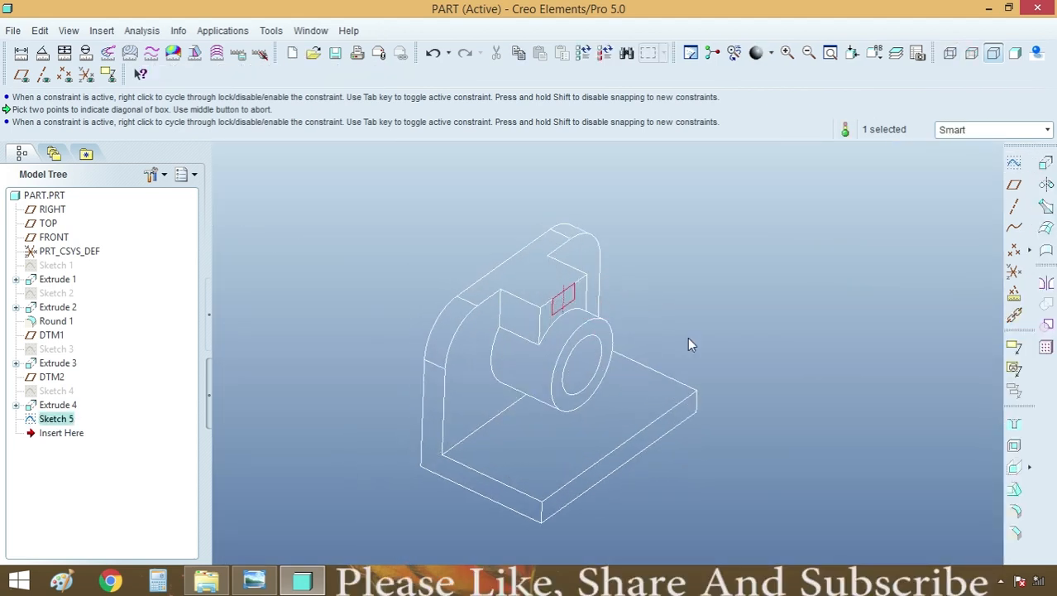
left_click(1045, 167)
left_click(190, 122)
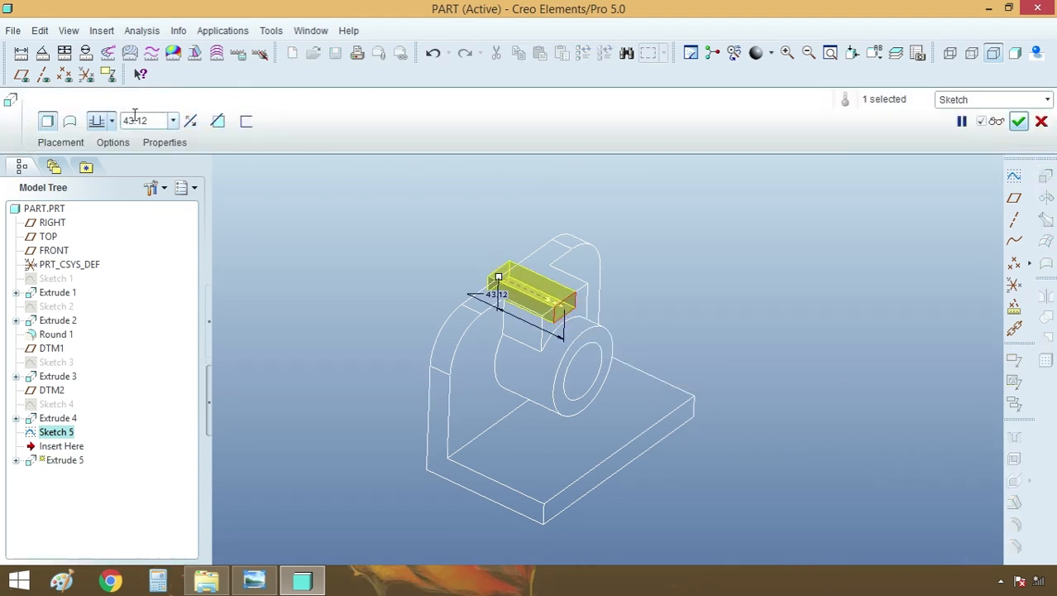
left_click(112, 121)
left_click(96, 190)
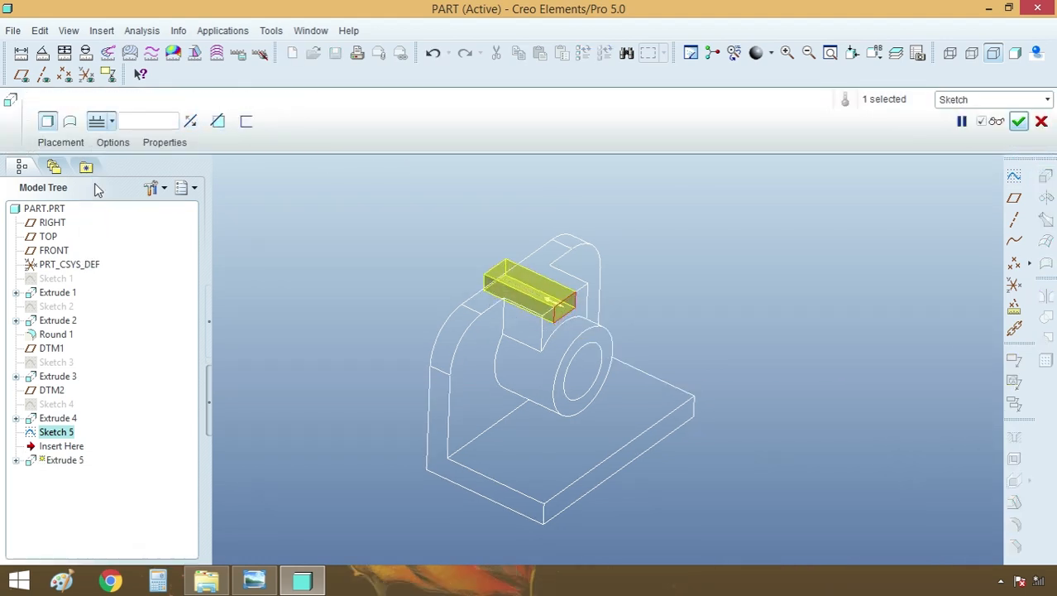
middle_click(393, 255)
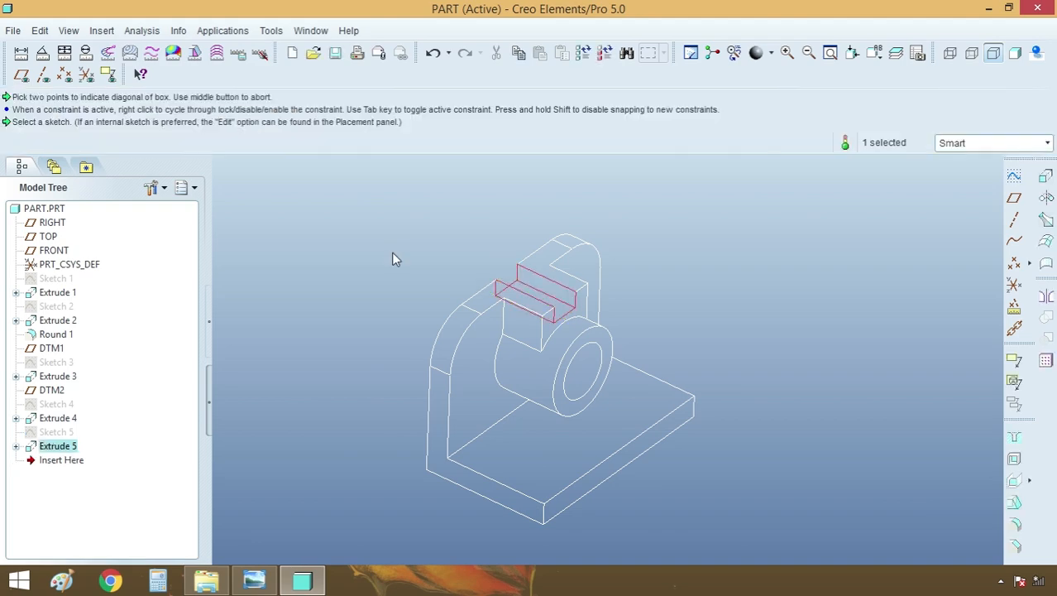
Check the rib in the reference drawing and start a sketch on the base plate's front face with the default orientation
left_click(254, 580)
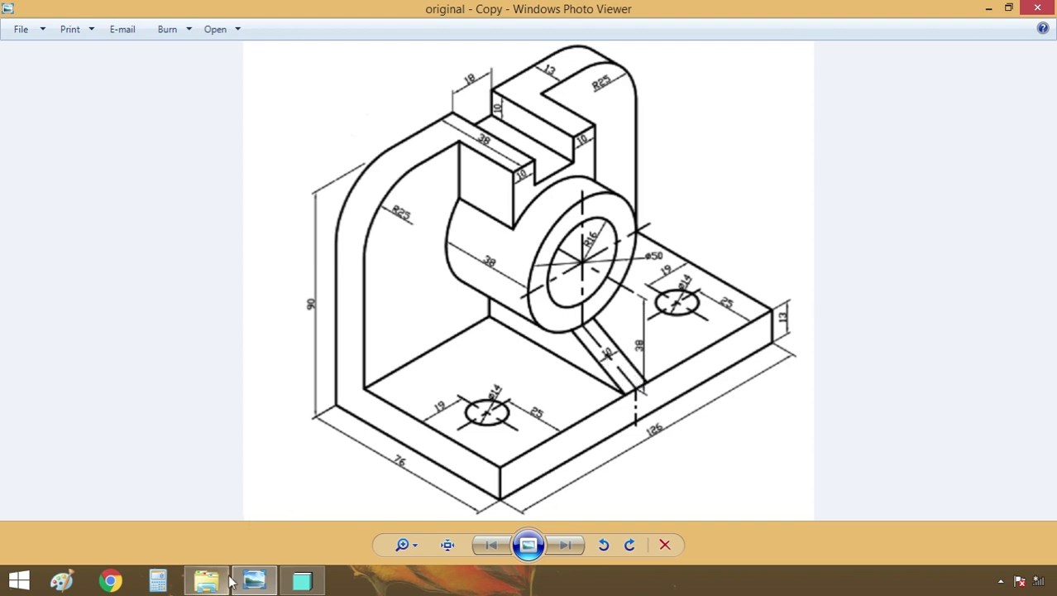
left_click(256, 584)
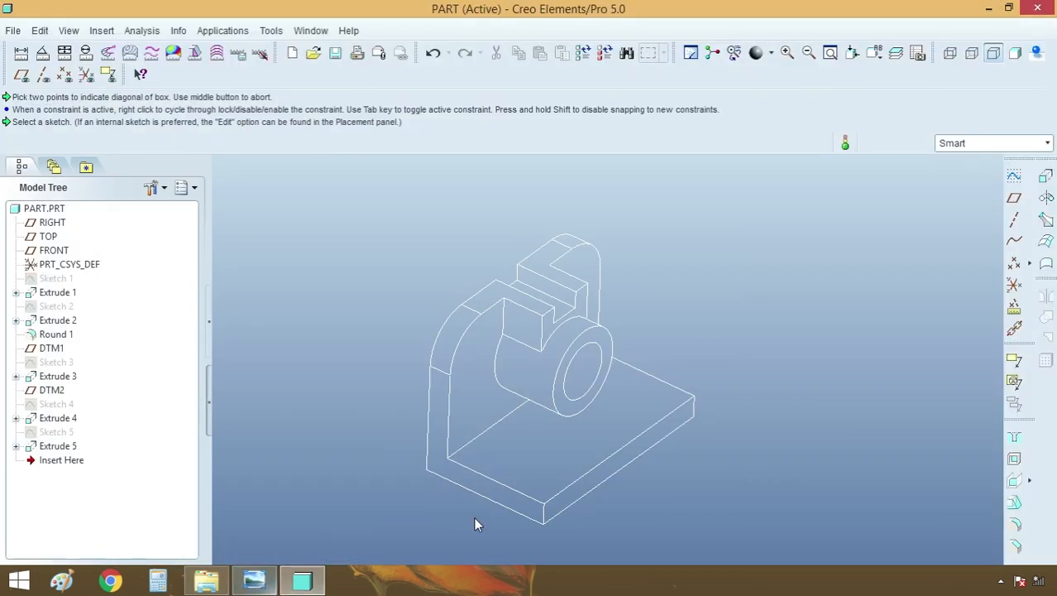
middle_click_drag(474, 518, 579, 434)
left_click(1018, 196)
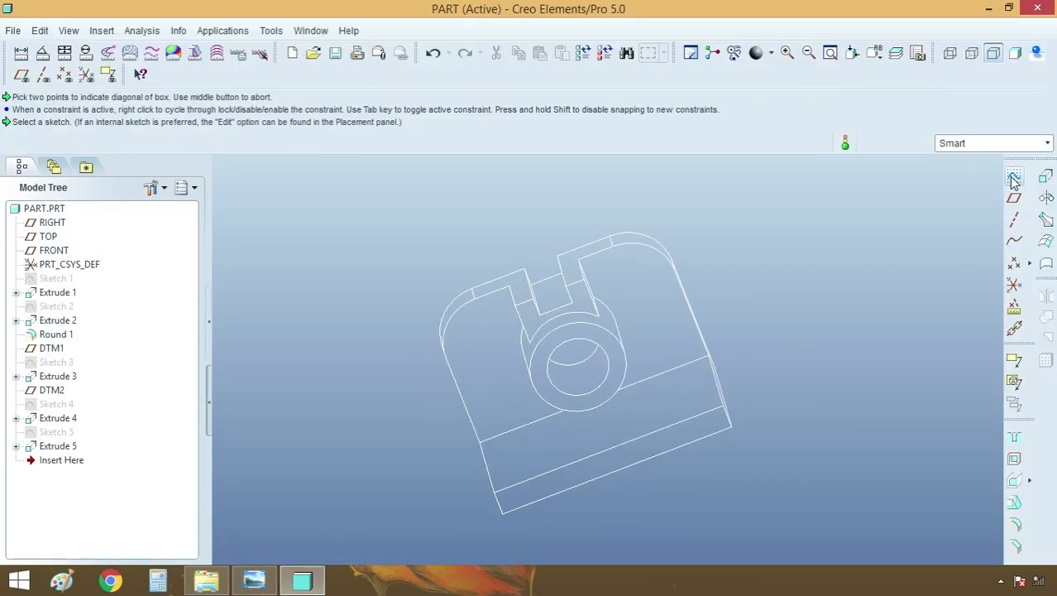
left_click(632, 459)
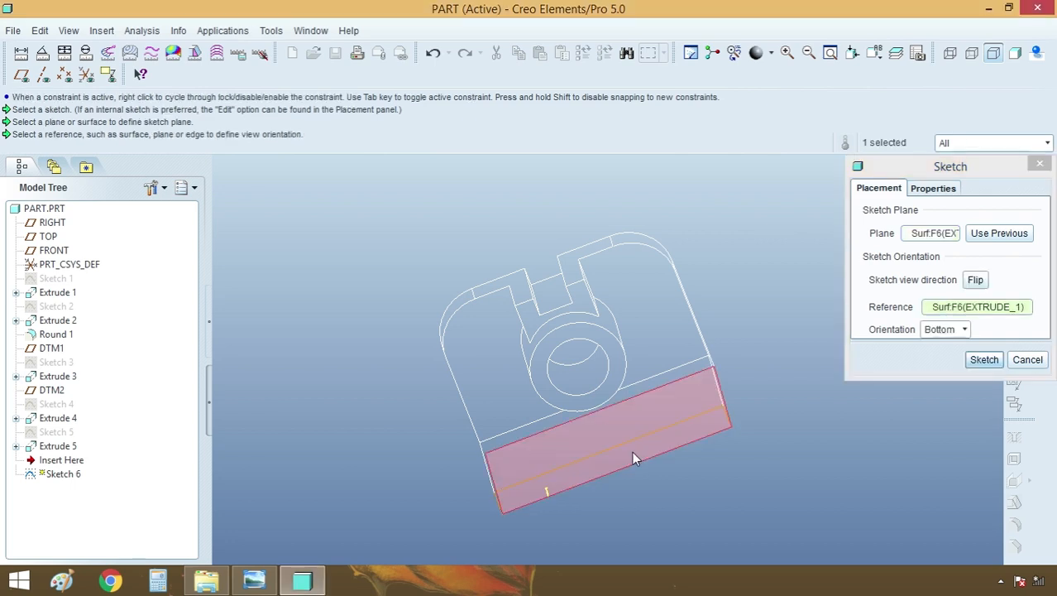
left_click(984, 359)
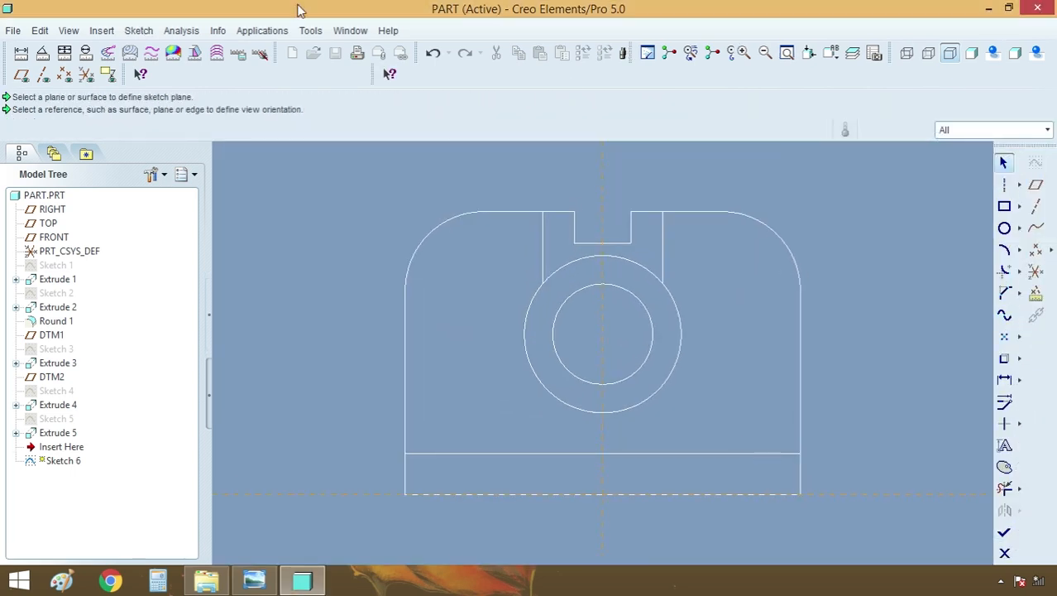
Add the base plate's top edge and the boss's outer circle as sketch references and solve them
left_click(139, 31)
left_click(165, 65)
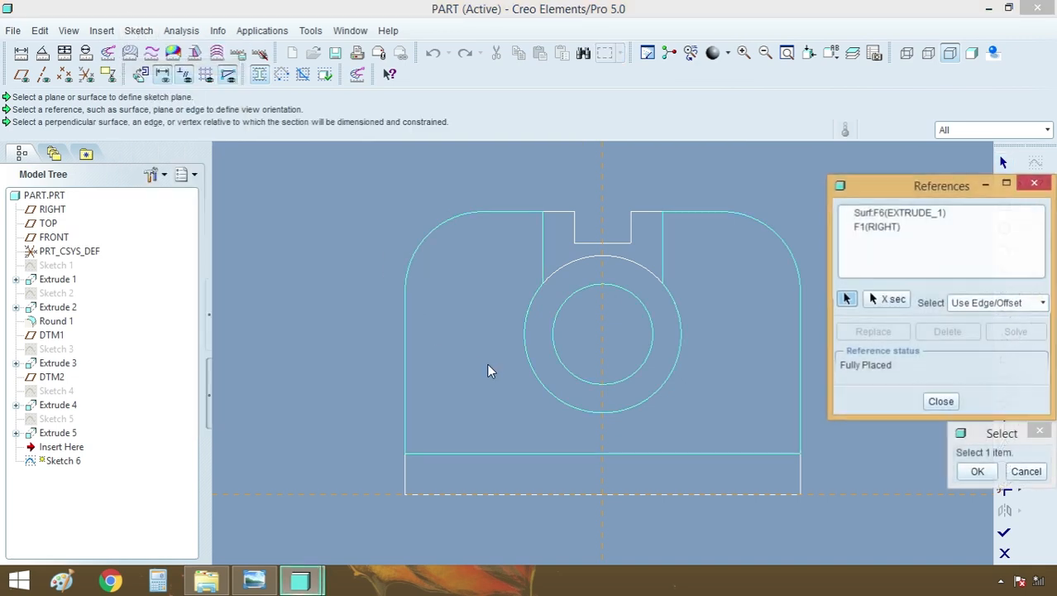
left_click(571, 452)
left_click(611, 413)
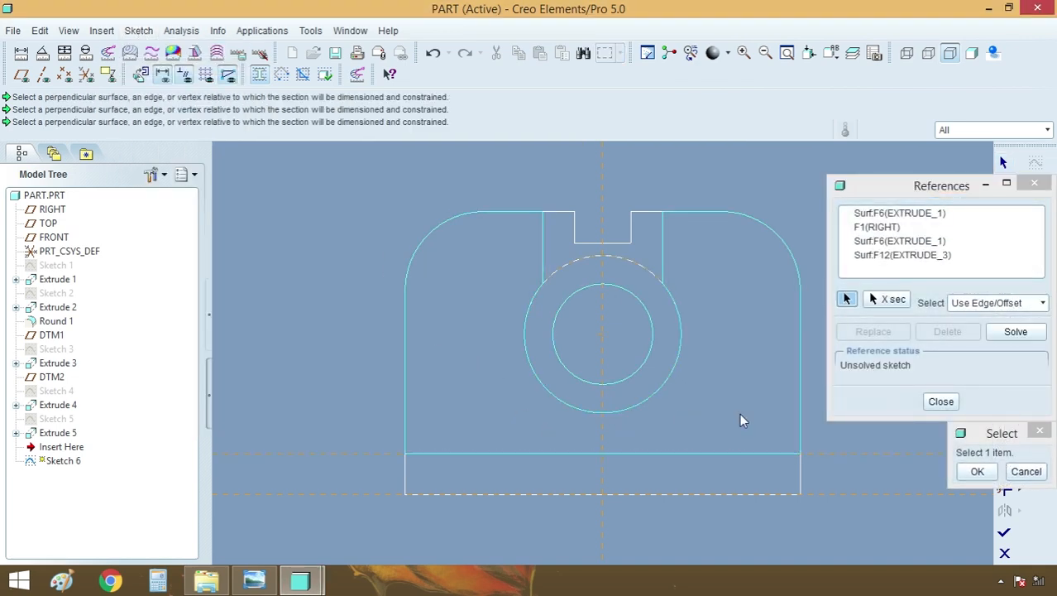
left_click(1016, 332)
left_click(977, 471)
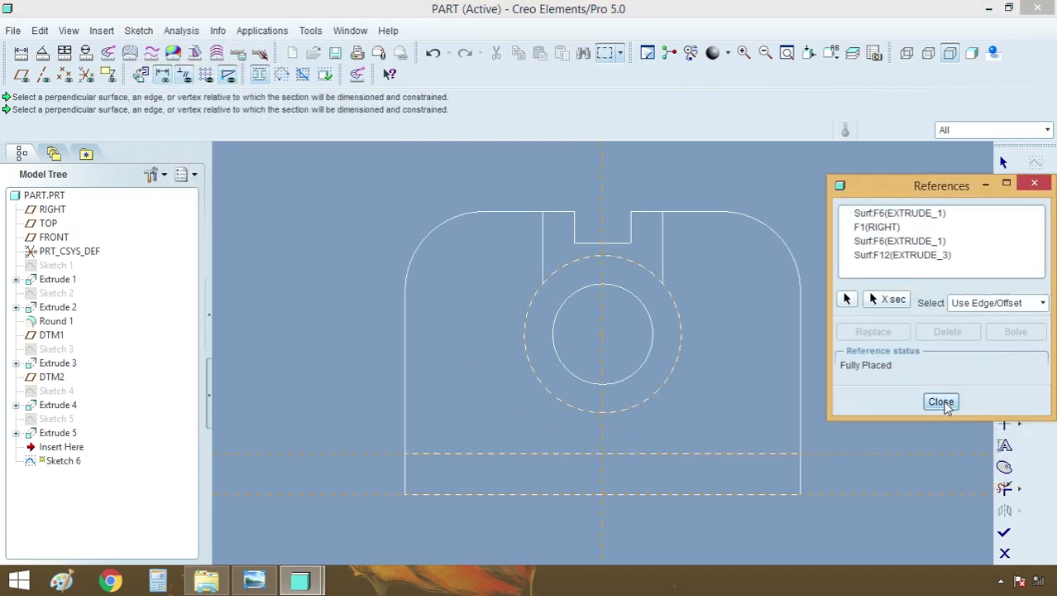
left_click(941, 401)
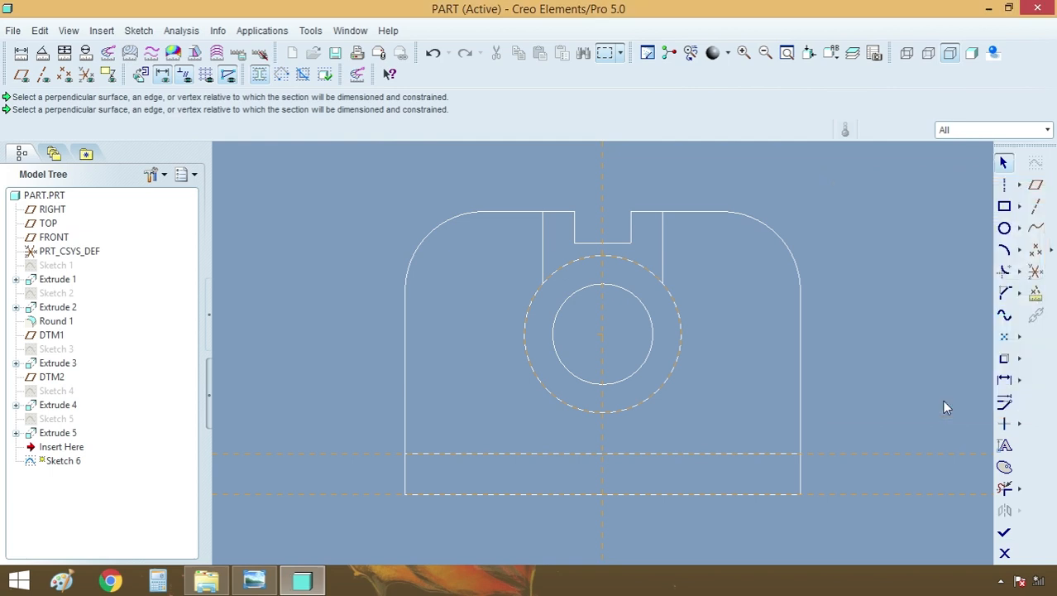
Draw a vertical centreline through the boss centre in the rib sketch
left_click(1004, 184)
left_click(604, 542)
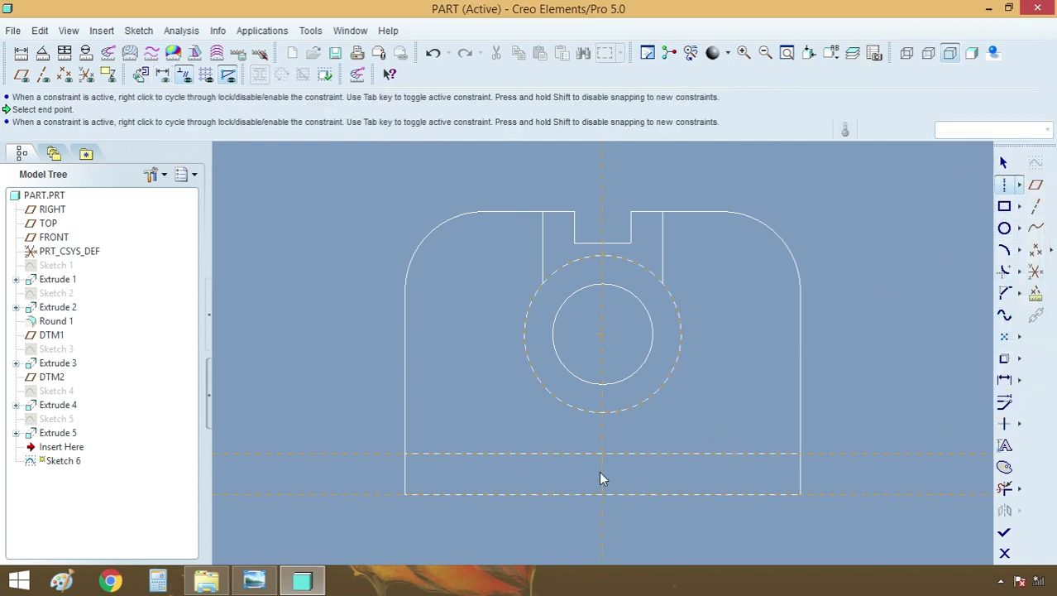
left_click(599, 471)
middle_click(788, 354)
left_click(787, 354)
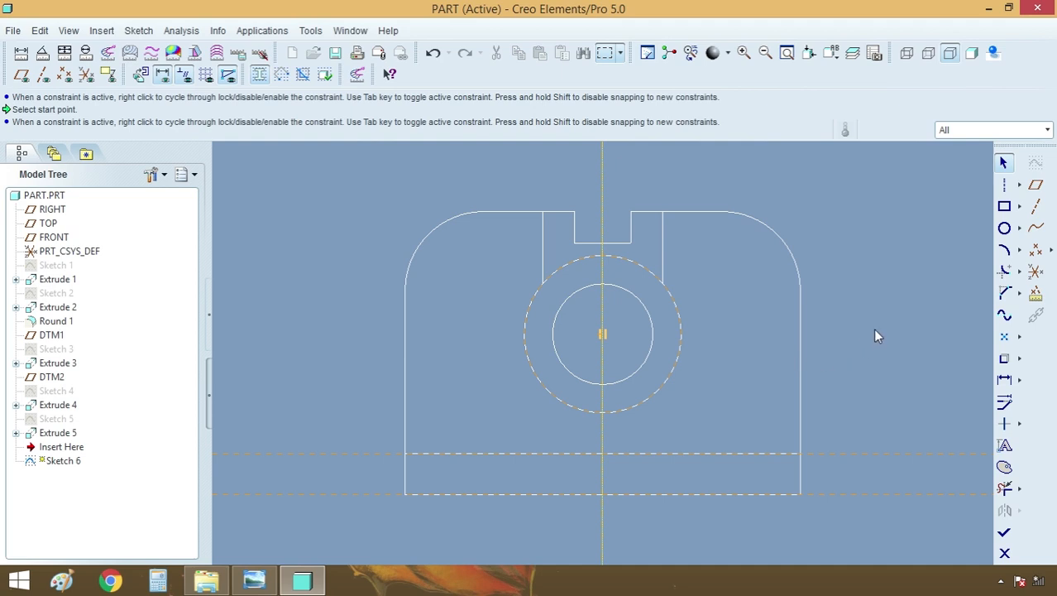
Sketch a 10 mm wide rectangle symmetric about the centreline, from inside the boss's lower rim down to the base plate's top edge
left_click(1004, 206)
scroll(578, 413, "down", 2)
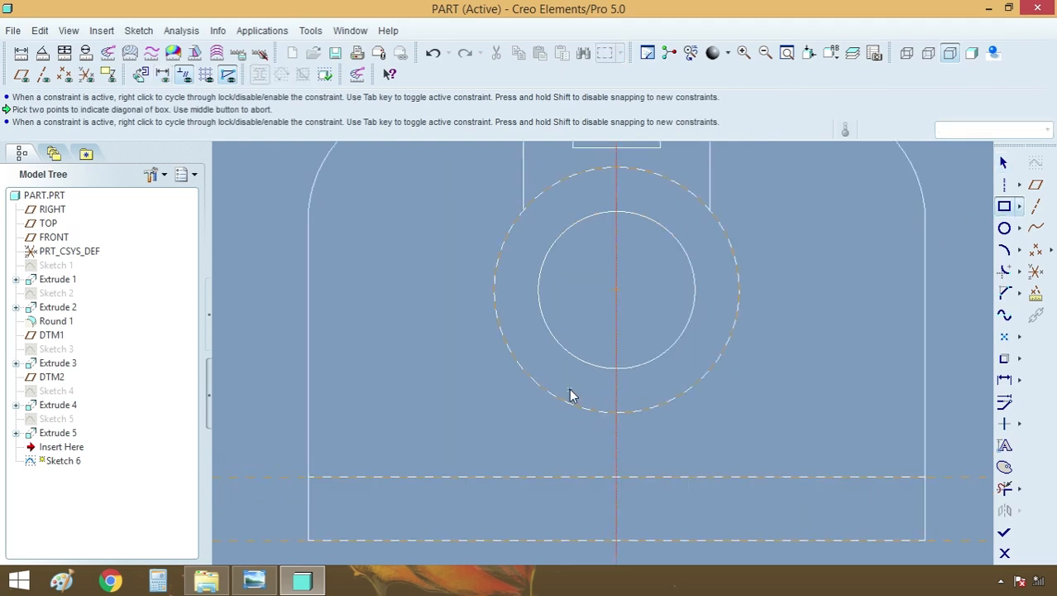
left_click(587, 386)
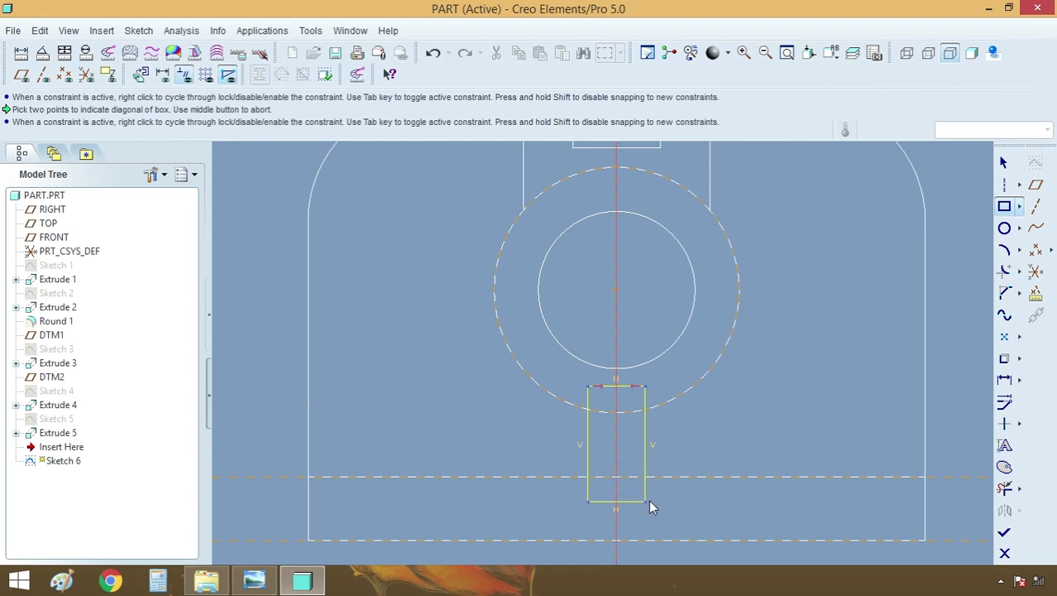
left_click(649, 477)
middle_click(689, 439)
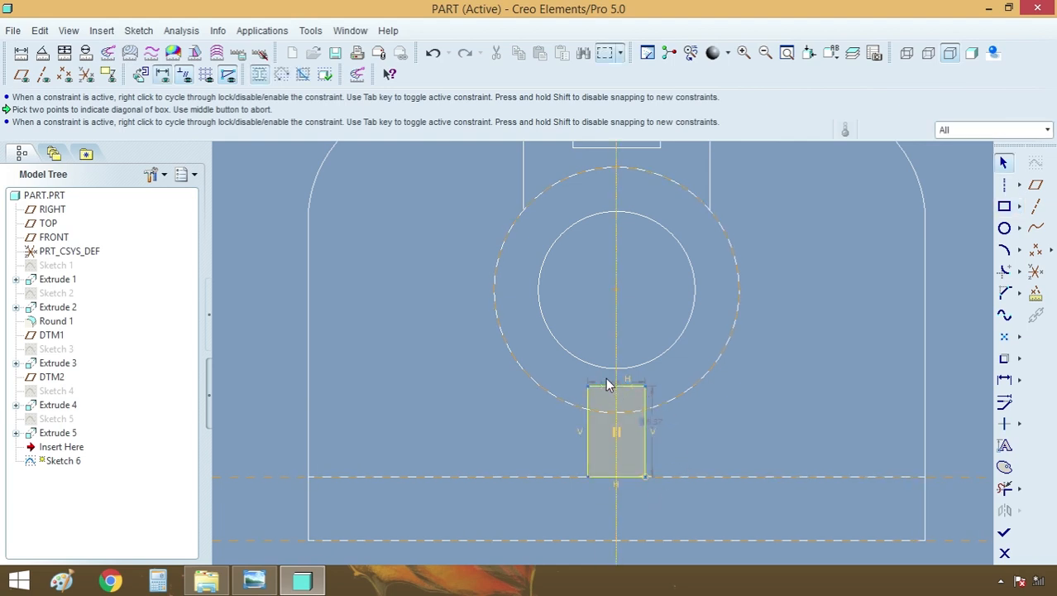
left_click_drag(612, 383, 449, 381)
double_click(450, 384)
type("10")
key("Return")
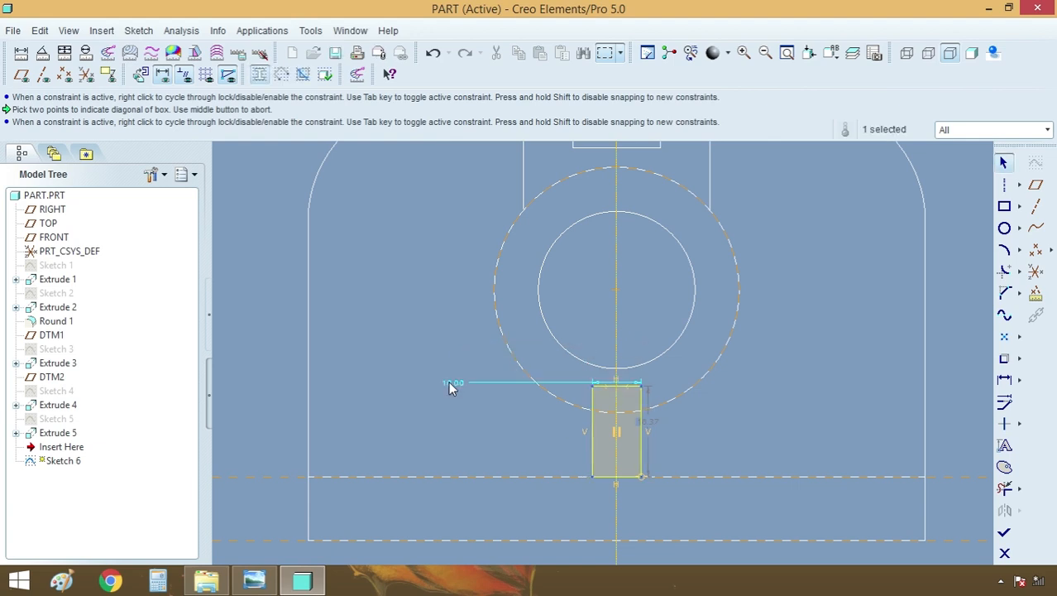
Project the lower half of the boss's outer circle into the rib sketch as a single used edge
left_click(1005, 358)
left_click(684, 399)
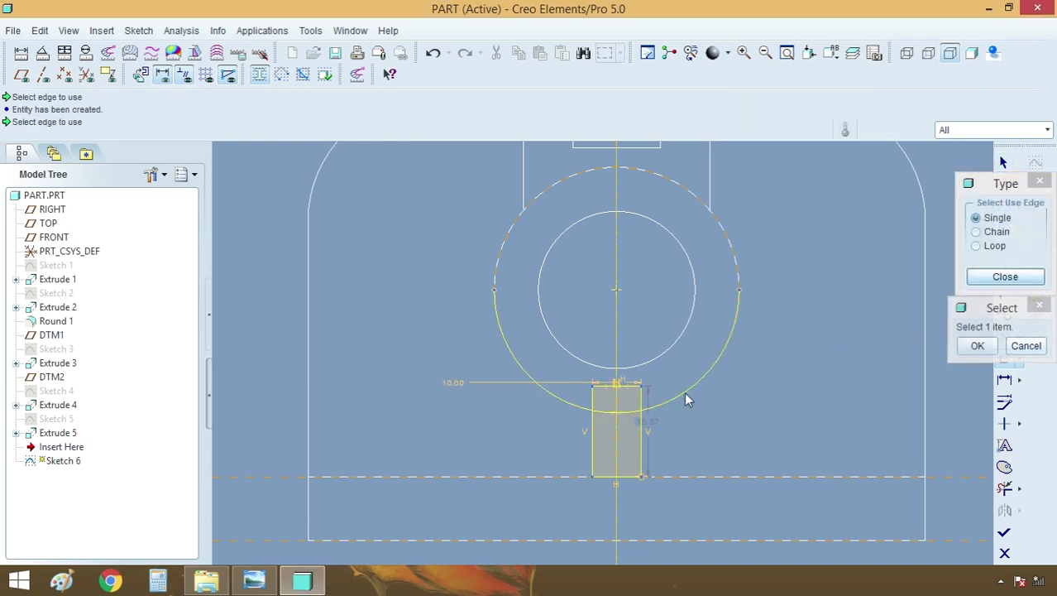
left_click(977, 345)
left_click(1005, 277)
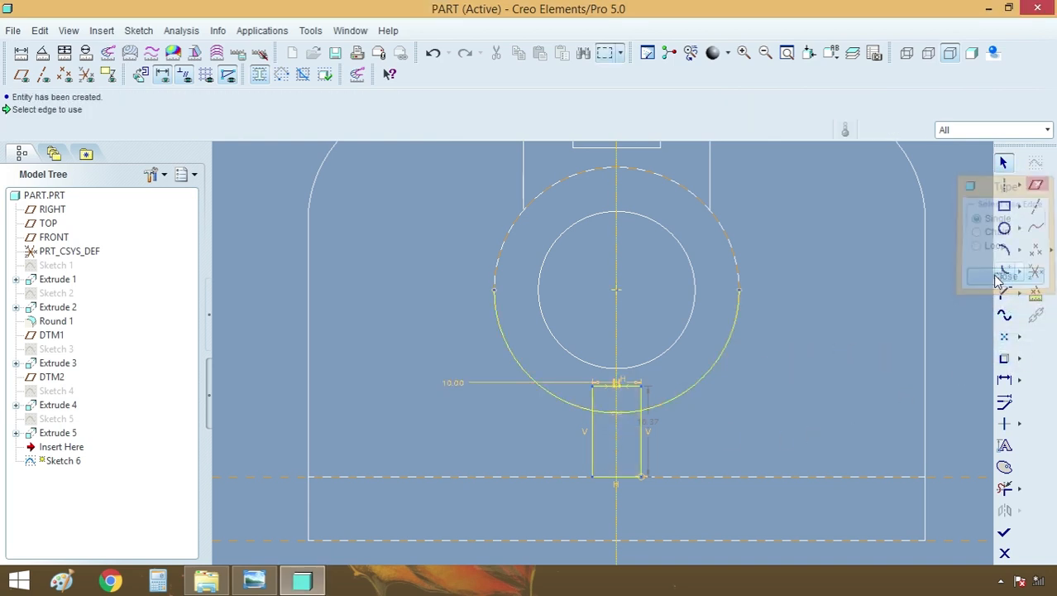
scroll(729, 444, "up", 2)
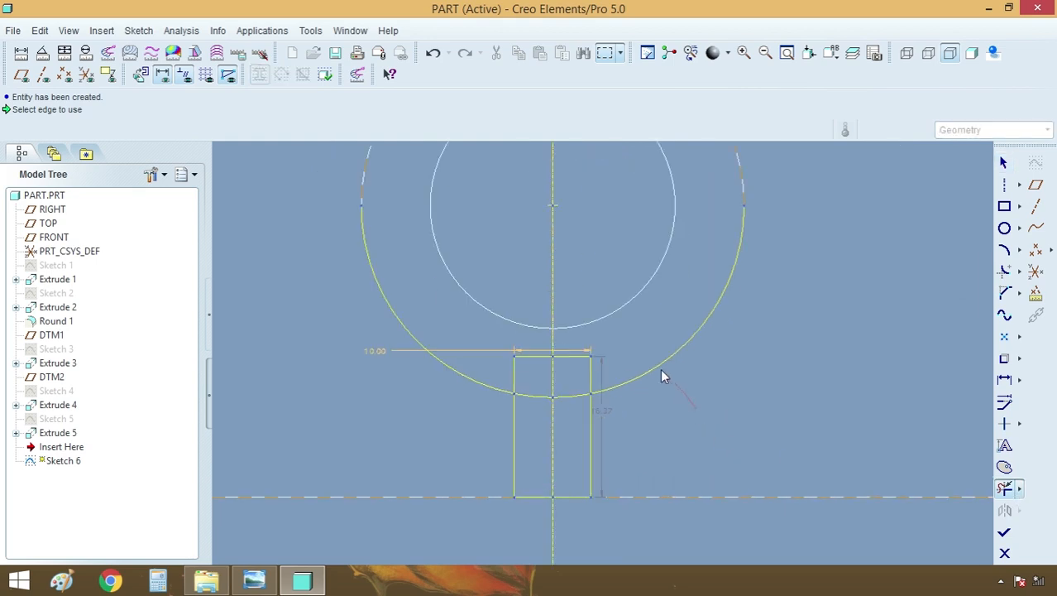
Trim the rib profile to the area between the boss's outer arc and base plate, and place its width dimension below the profile
left_click_drag(661, 370, 604, 364)
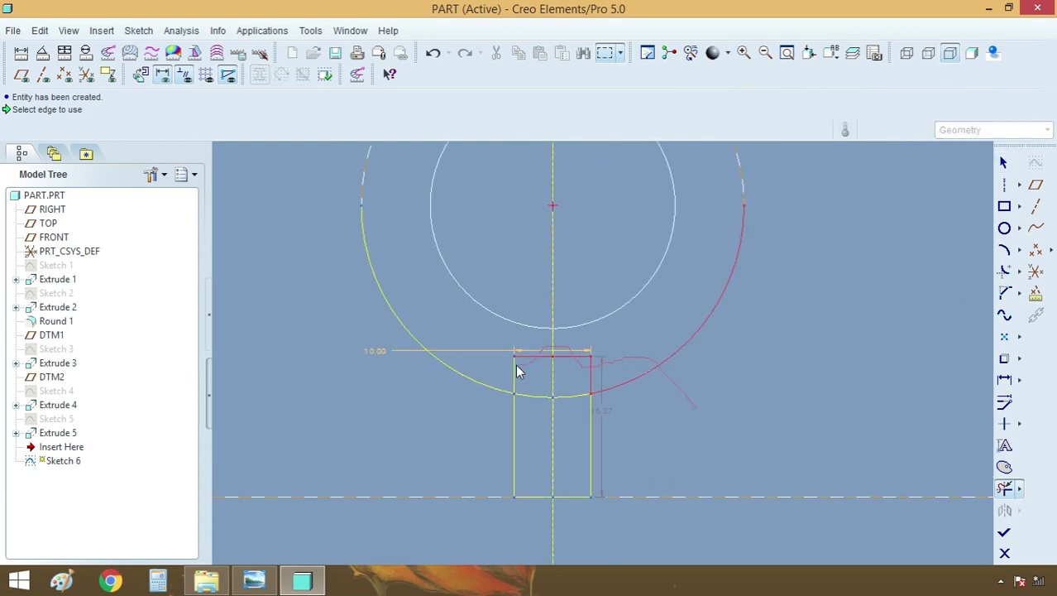
left_click_drag(517, 372, 455, 376)
left_click(1003, 163)
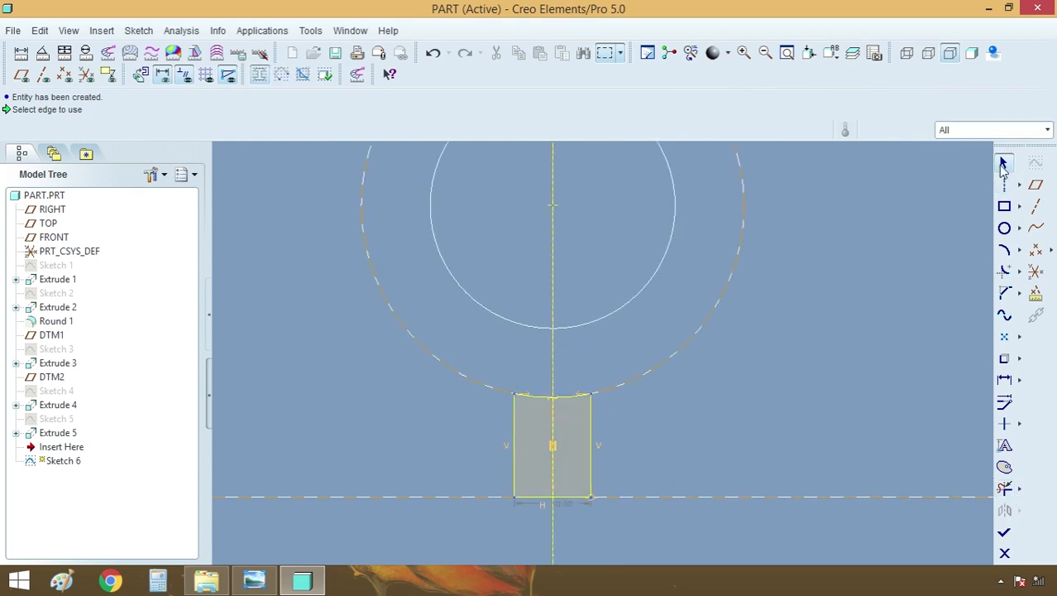
scroll(705, 337, "down", 1)
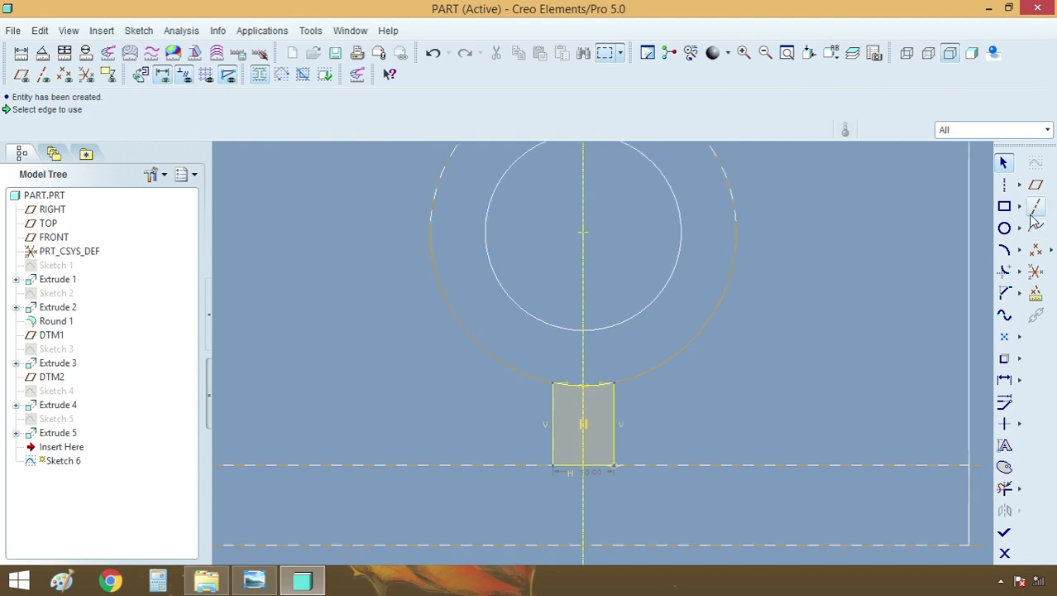
left_click_drag(590, 470, 708, 494)
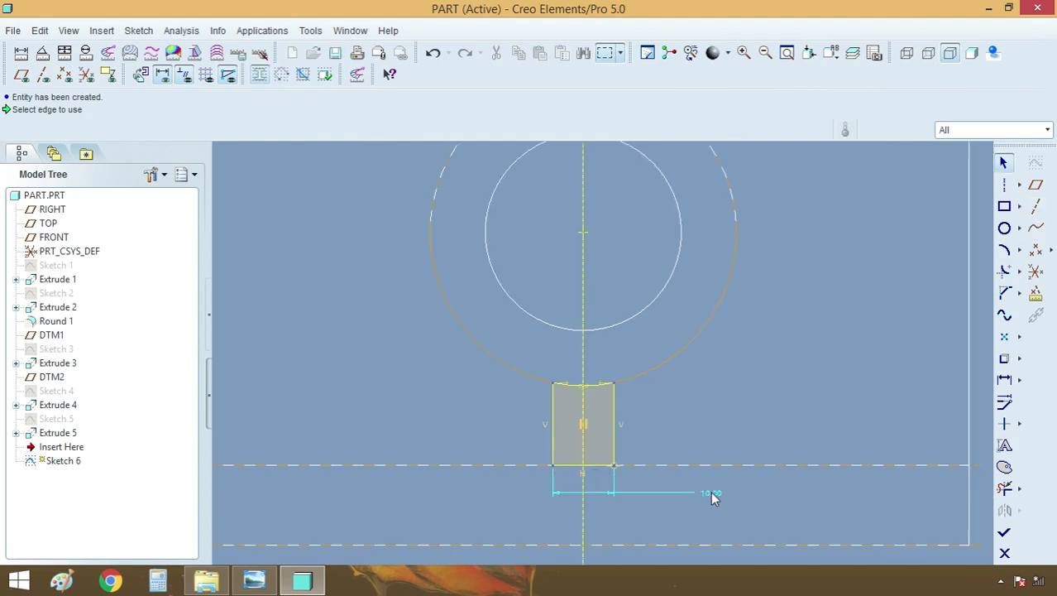
Set the rib profile's width to 11 mm
double_click(710, 490)
type("11")
key("Return")
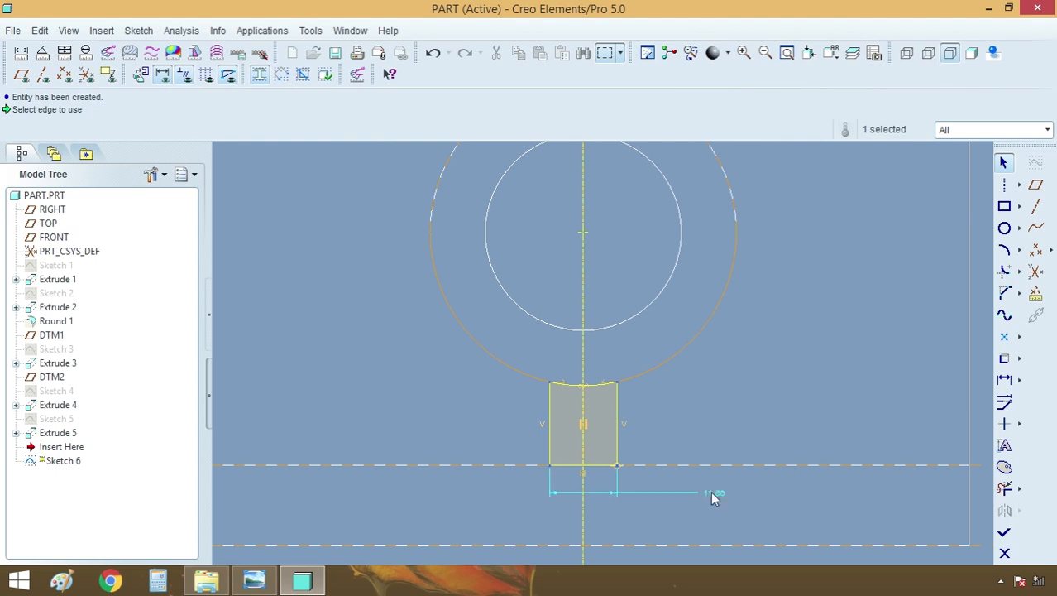
Set the rib profile's width to 10 mm and finish the sketch
left_click(718, 493)
right_click(718, 493)
left_click(755, 449)
double_click(716, 492)
type("10")
key("Return")
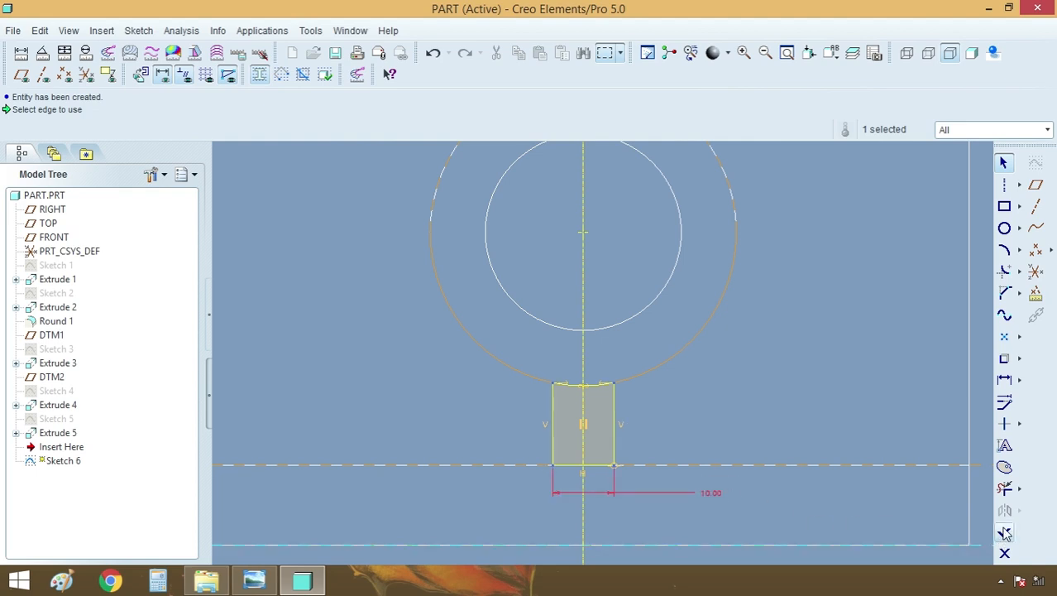
left_click(1006, 534)
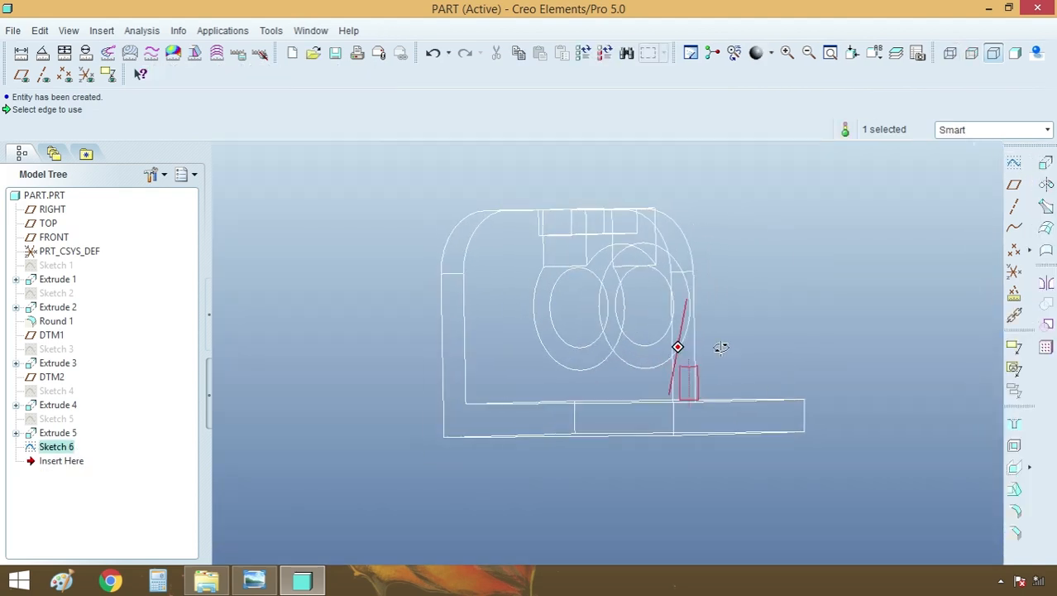
Extrude the rib sketch from the base plate's front edge back to the upright wall
left_click(1045, 163)
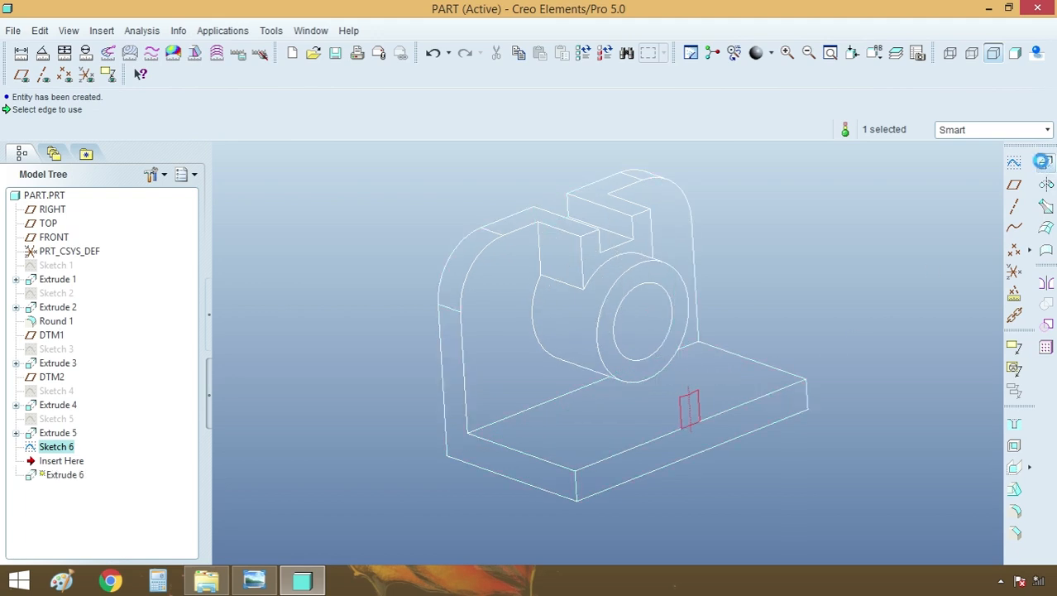
left_click(711, 421)
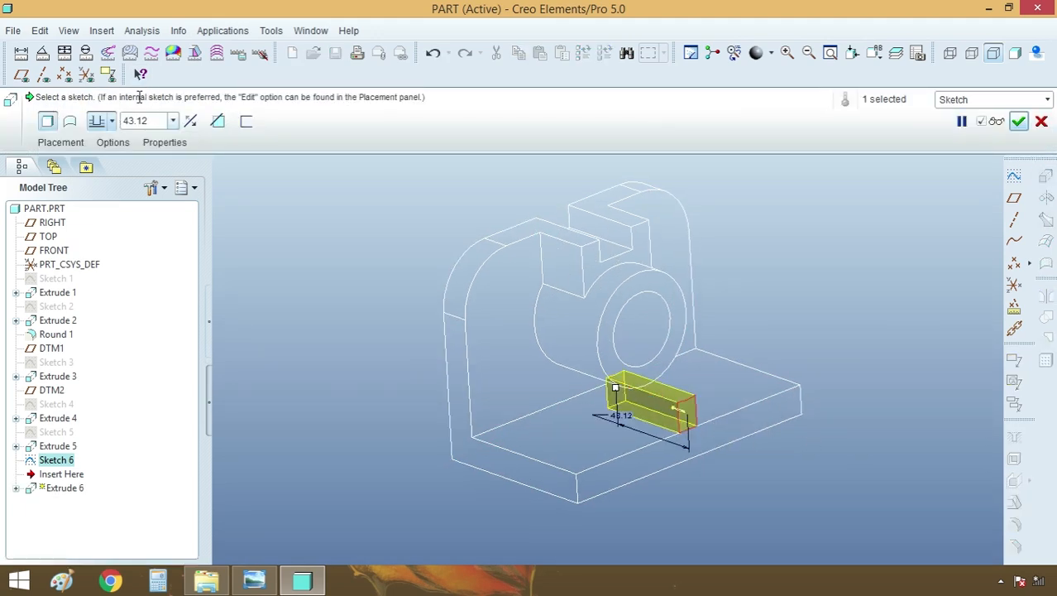
left_click(113, 123)
left_click(106, 208)
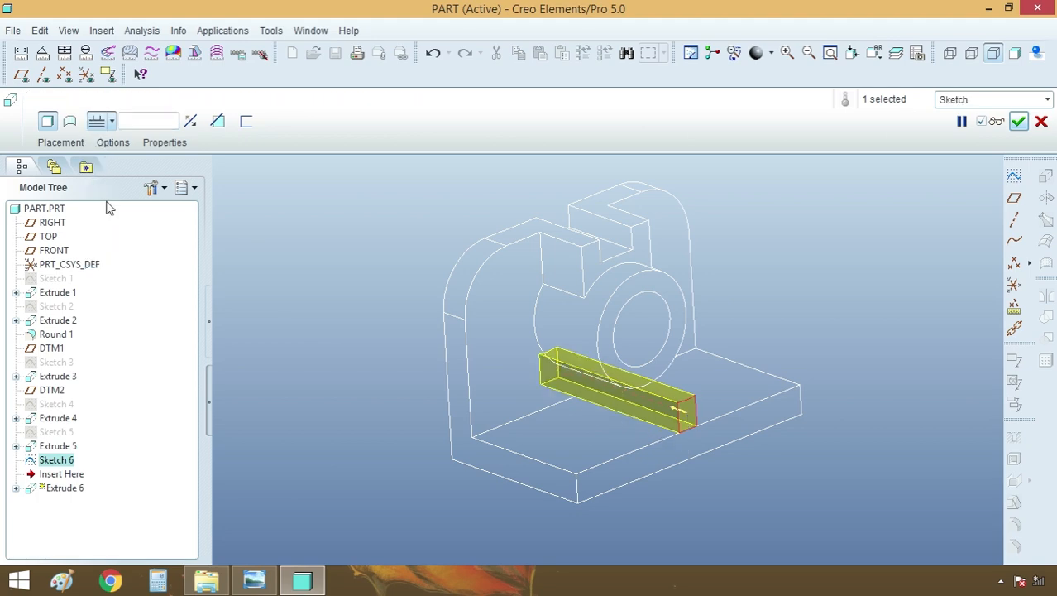
middle_click(325, 240)
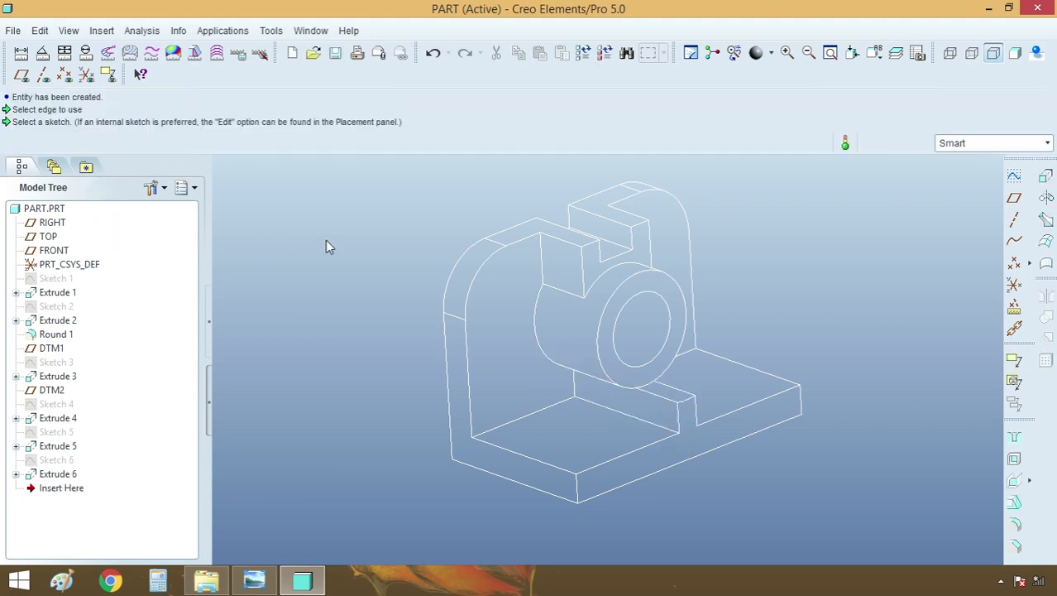
Check the rib in the reference drawing, and start a sketch on the RIGHT plane with flipped view direction and the TOP plane facing Top
left_click(254, 579)
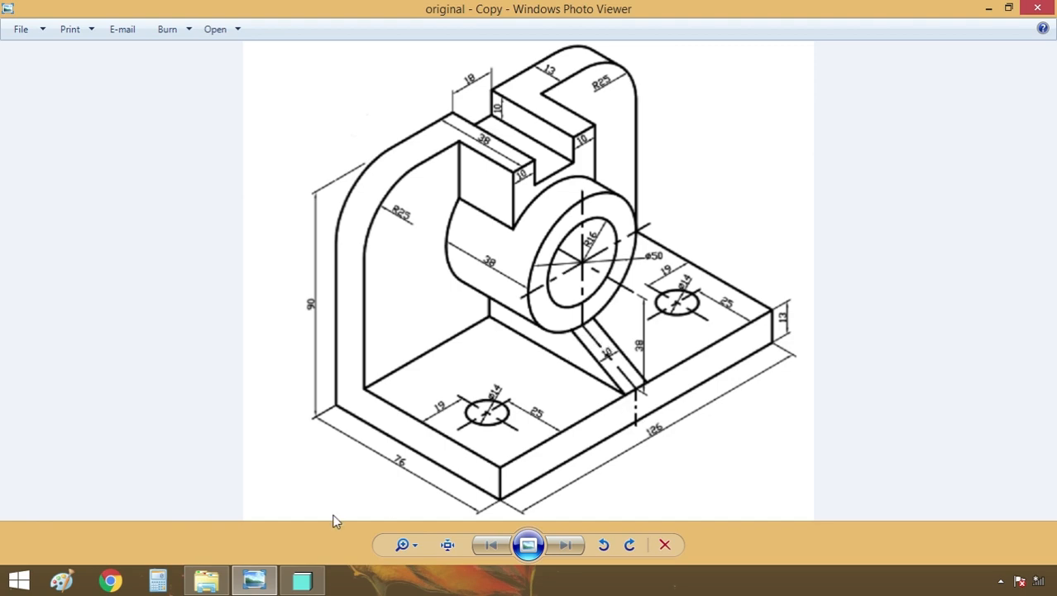
left_click(254, 580)
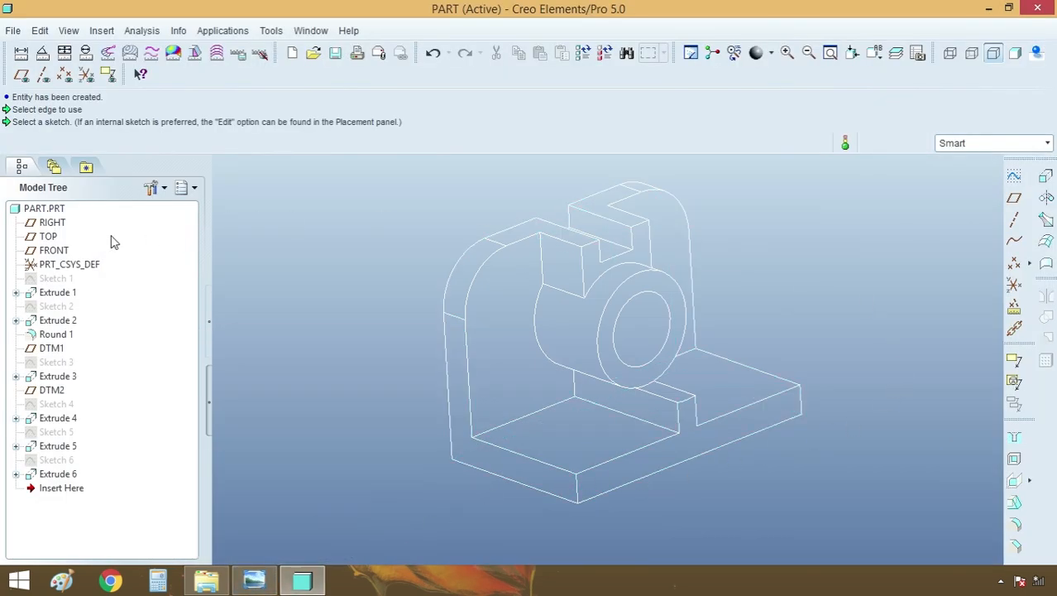
left_click(21, 74)
middle_click_drag(536, 288, 614, 273)
left_click(693, 239)
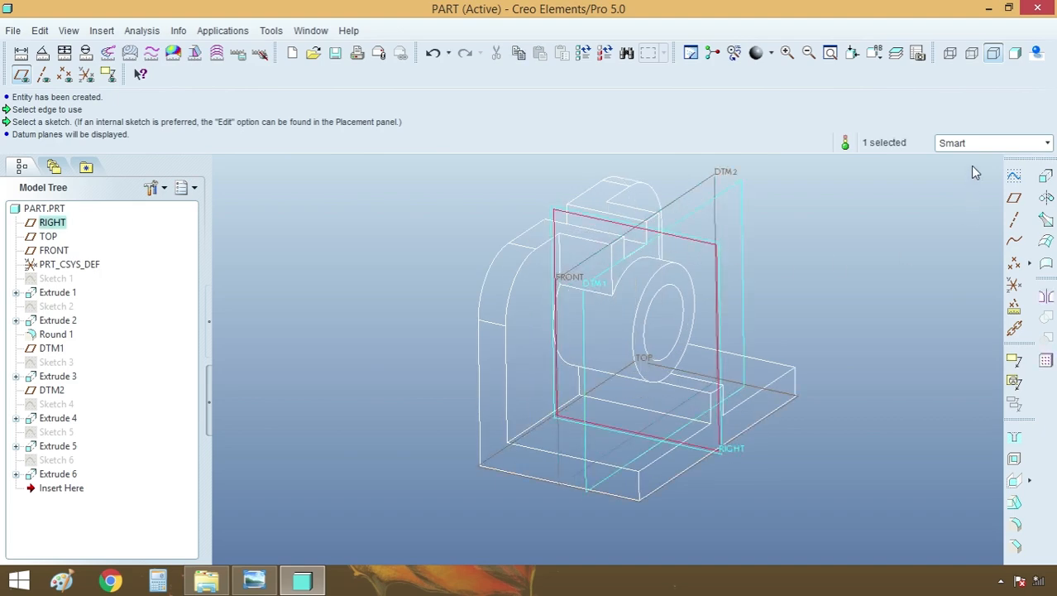
left_click(1015, 178)
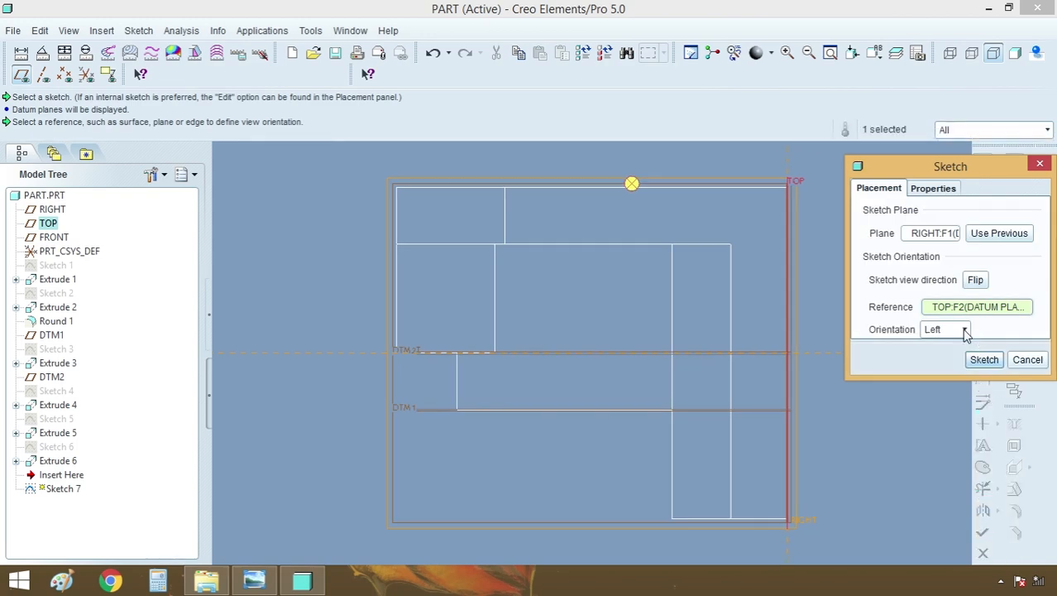
left_click(974, 280)
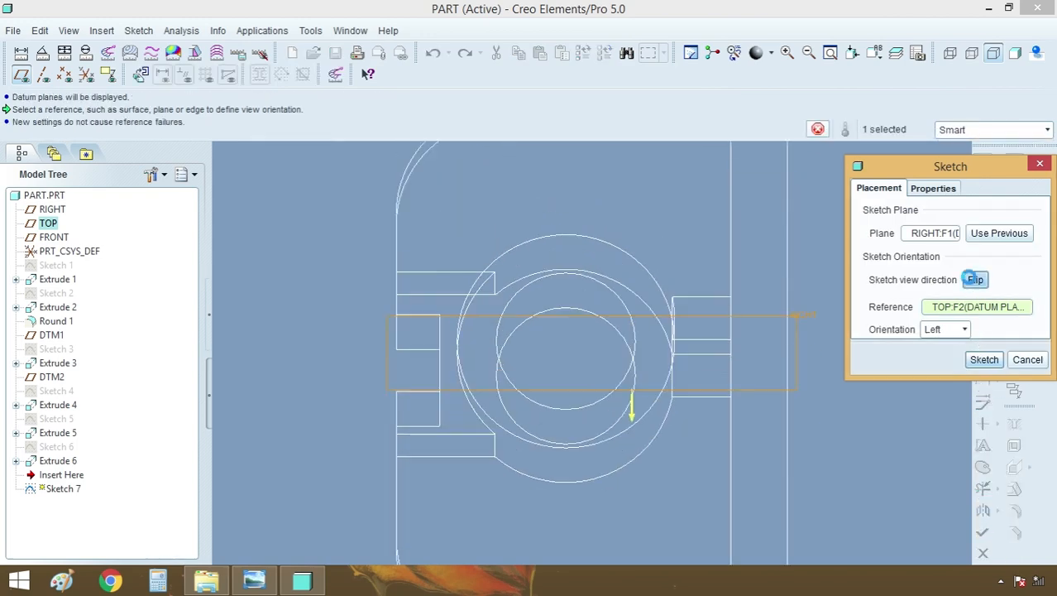
left_click(962, 330)
left_click(931, 346)
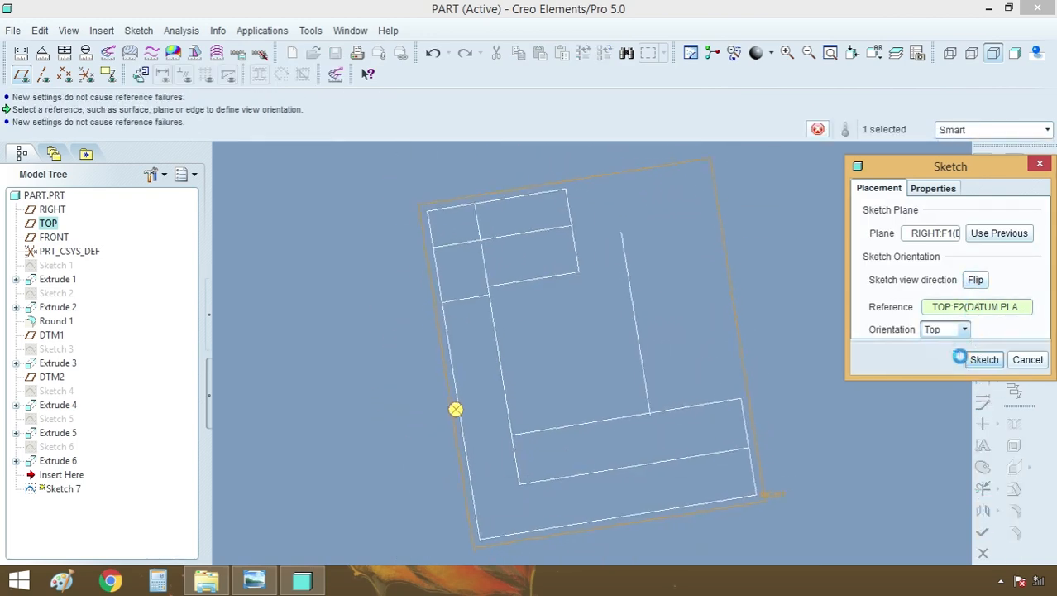
left_click(983, 360)
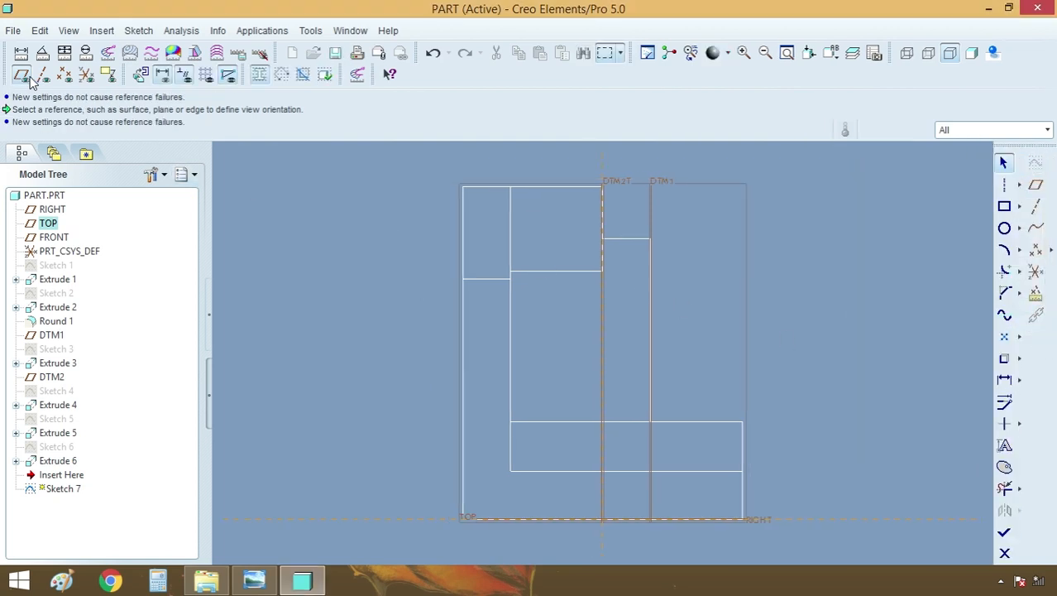
left_click(20, 76)
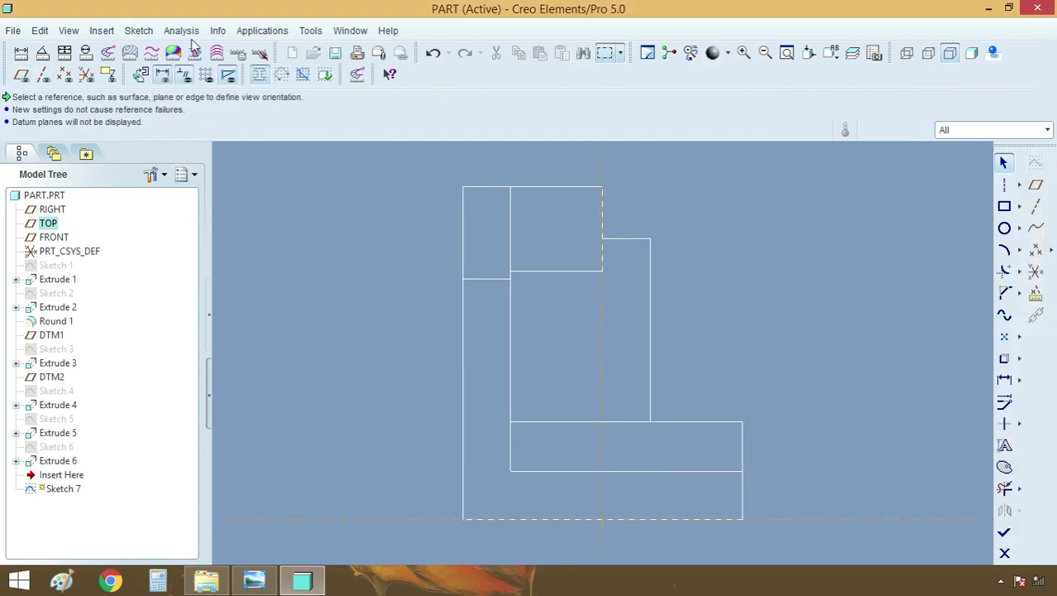
Add the boss's front face, the rib's top, and the base plate's front and top faces as sketch references and solve them
left_click(138, 30)
left_click(164, 67)
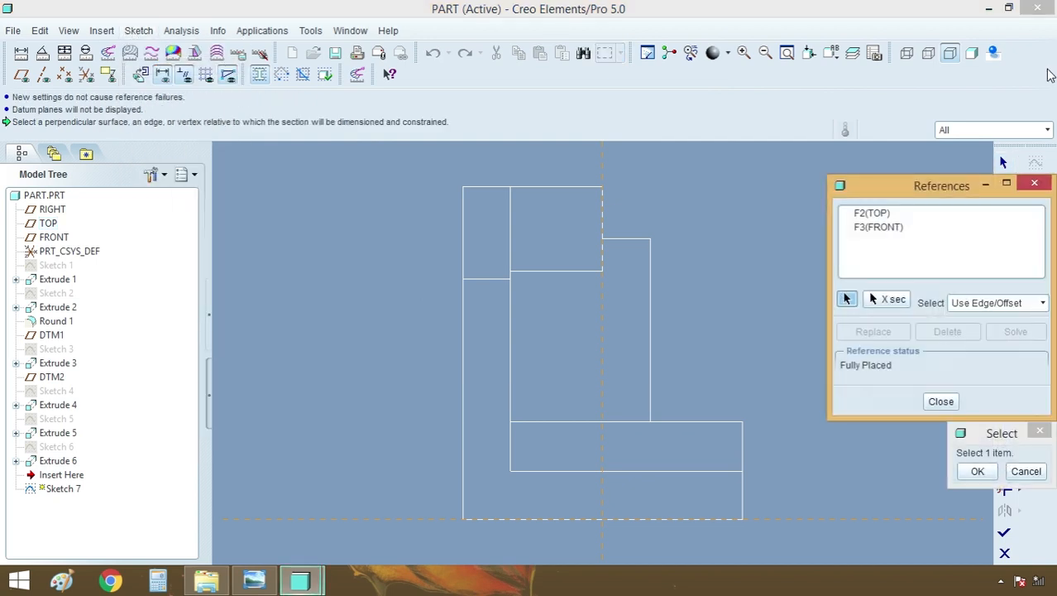
scroll(694, 443, "down", 3)
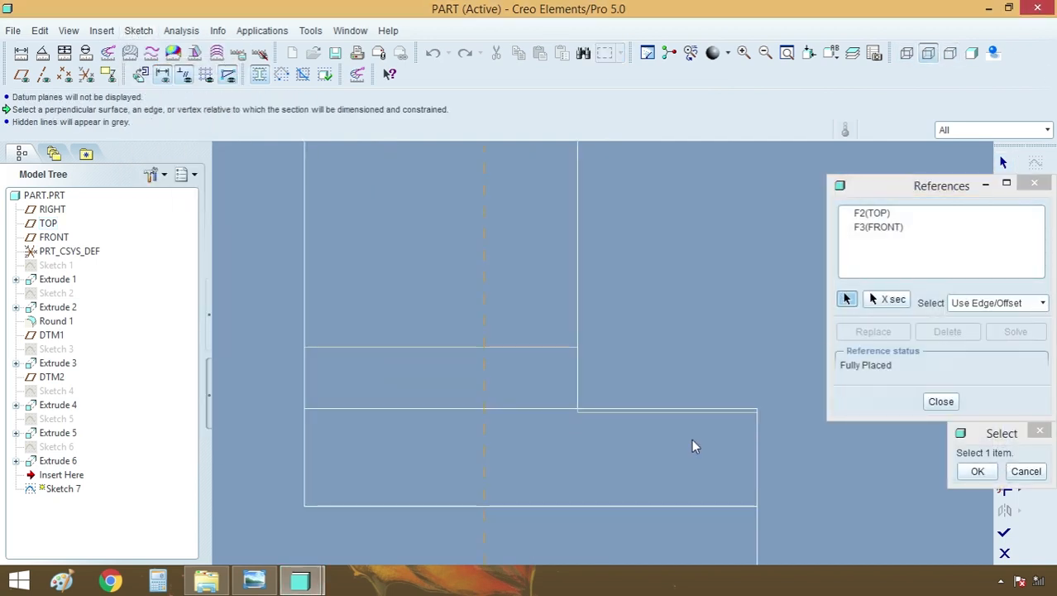
left_click(577, 381)
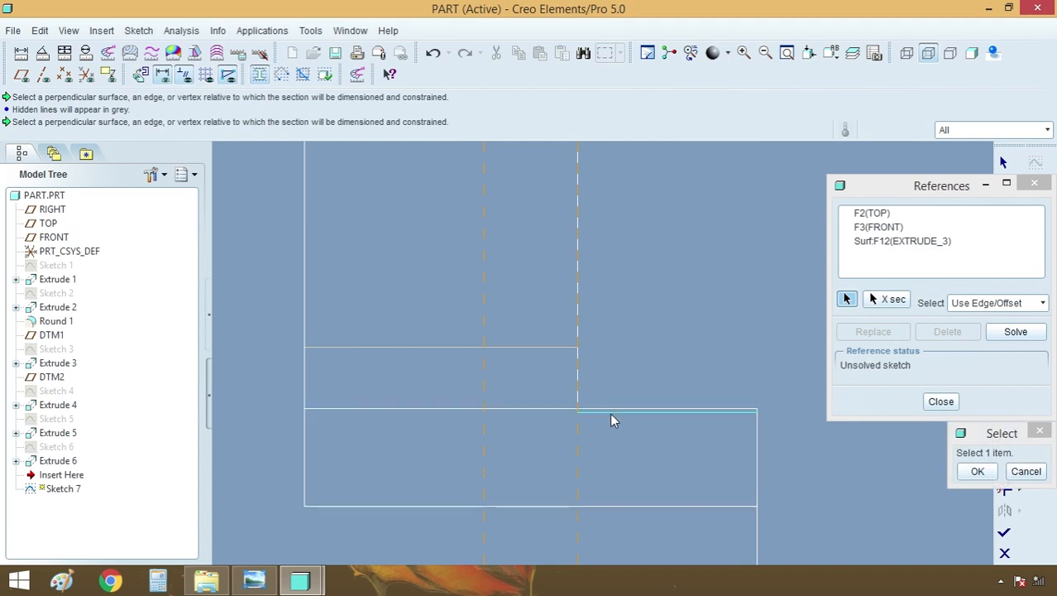
left_click(617, 413)
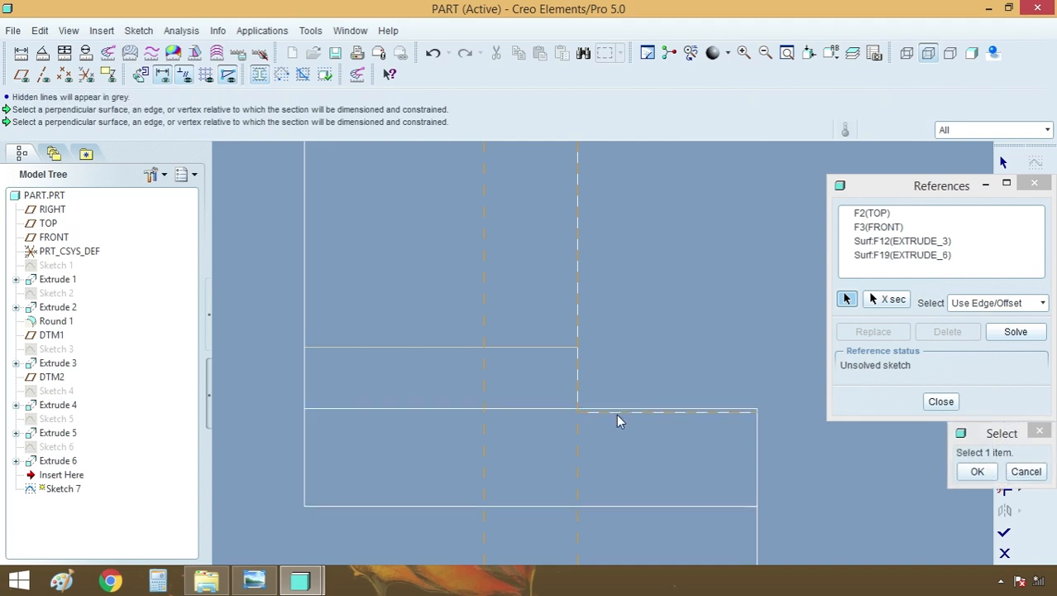
left_click(757, 454)
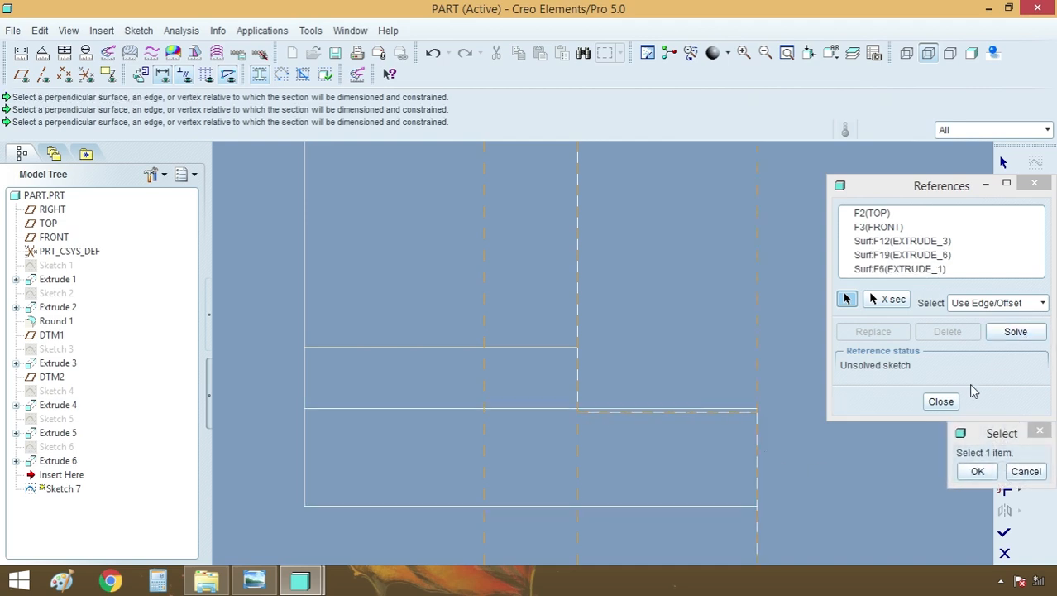
left_click(752, 508)
left_click(1016, 333)
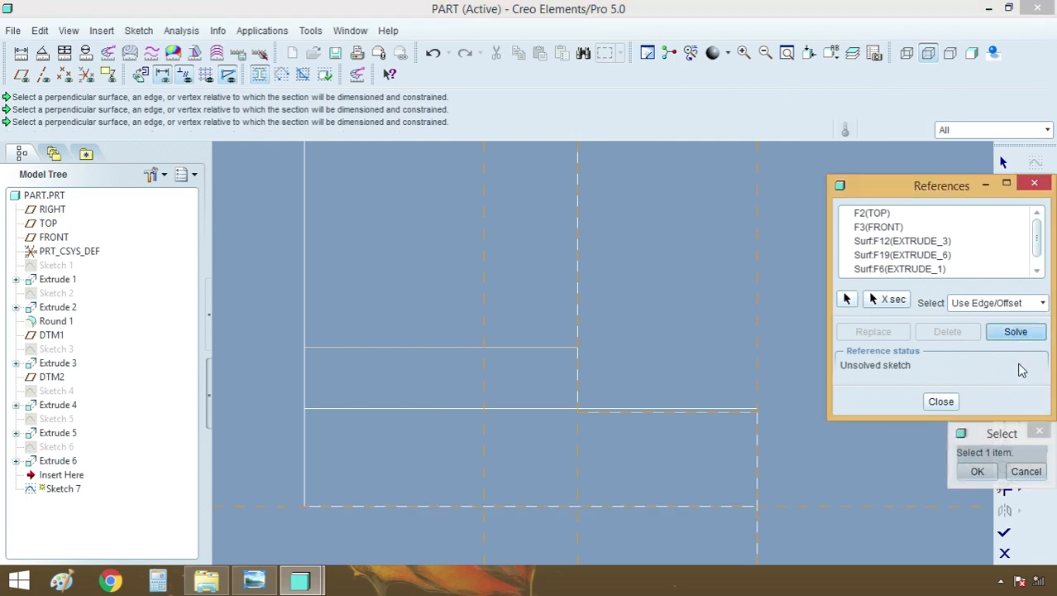
left_click(977, 470)
left_click(941, 402)
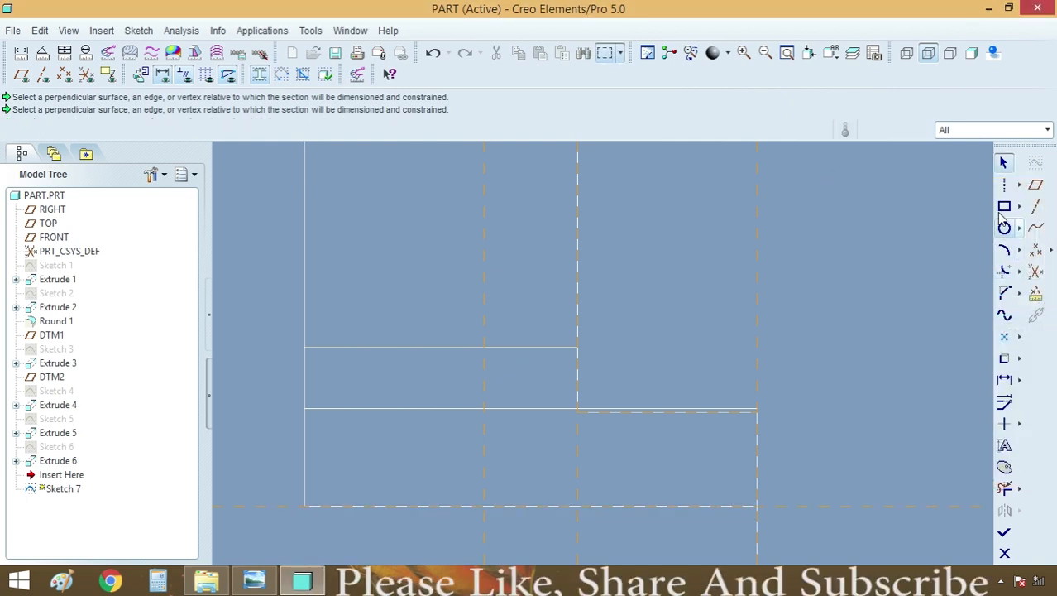
Sketch a closed four-line profile sloping from the boss face at the rib's top to the base plate's front top corner, and finish it
left_click(1019, 186)
left_click(933, 183)
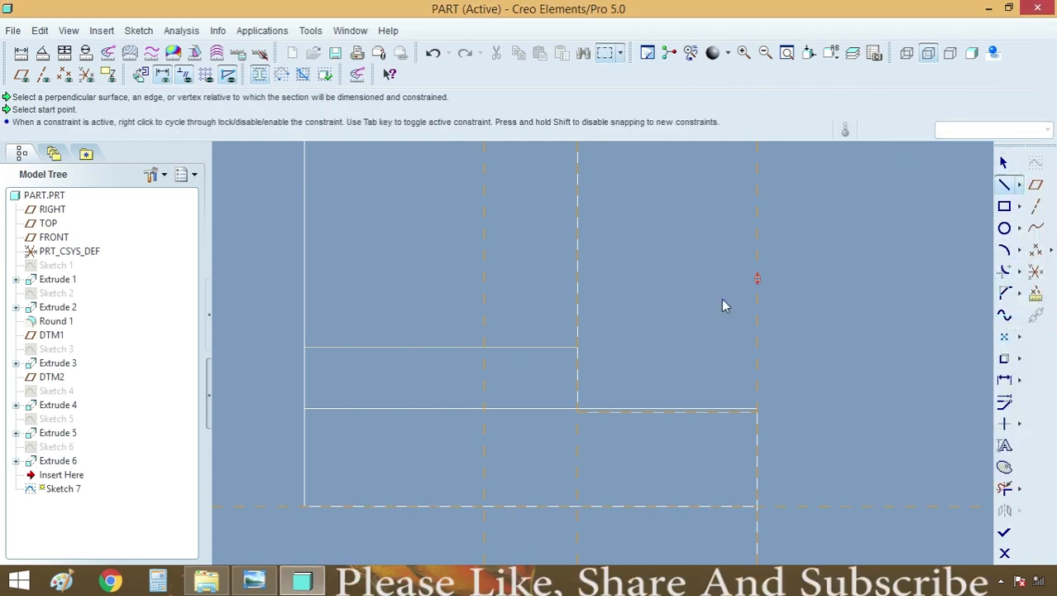
left_click(578, 412)
left_click(757, 504)
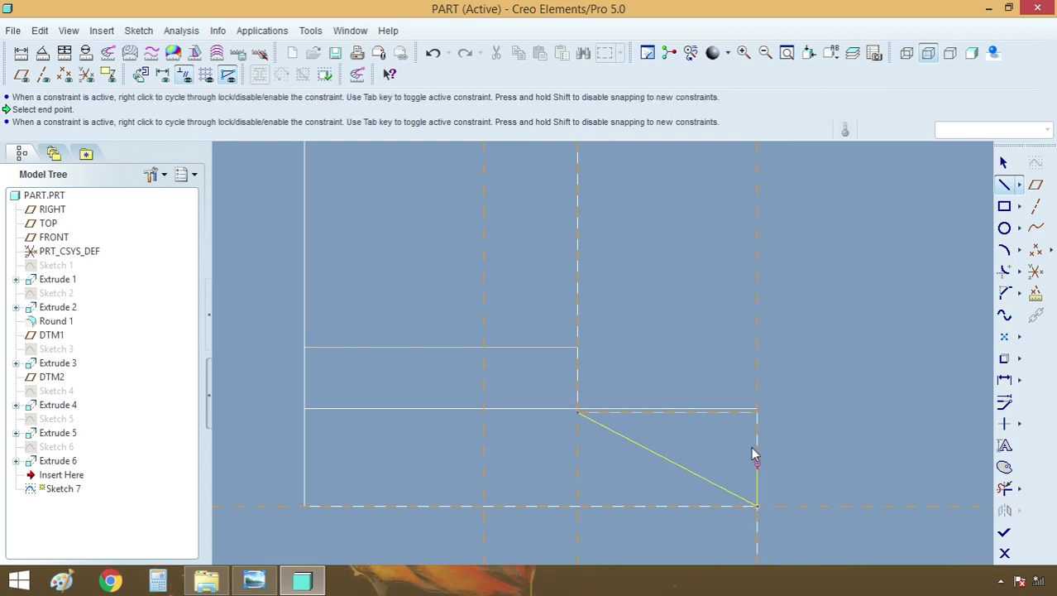
left_click(757, 301)
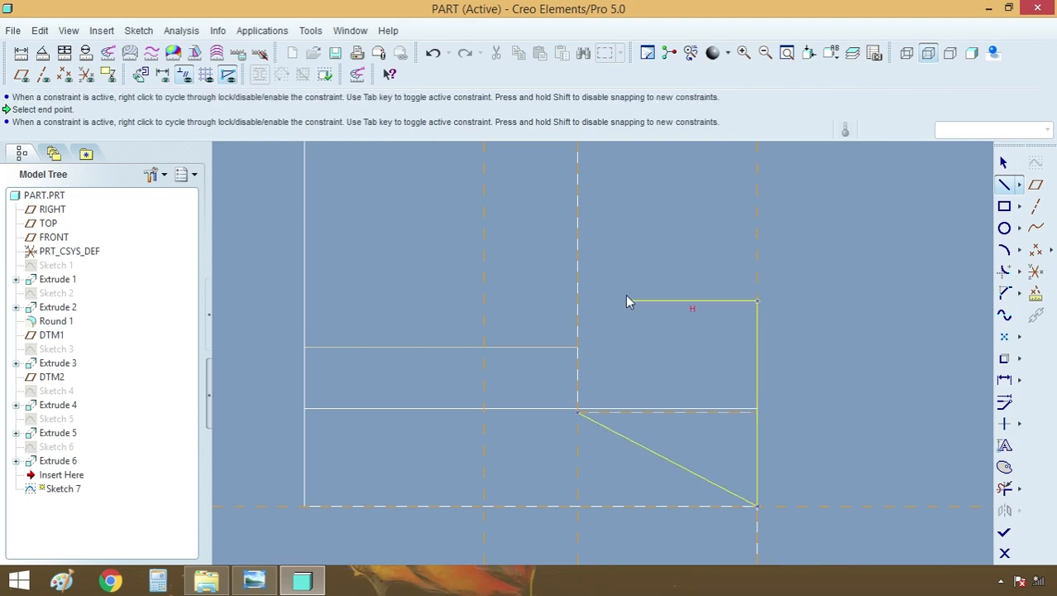
left_click(577, 302)
left_click(582, 412)
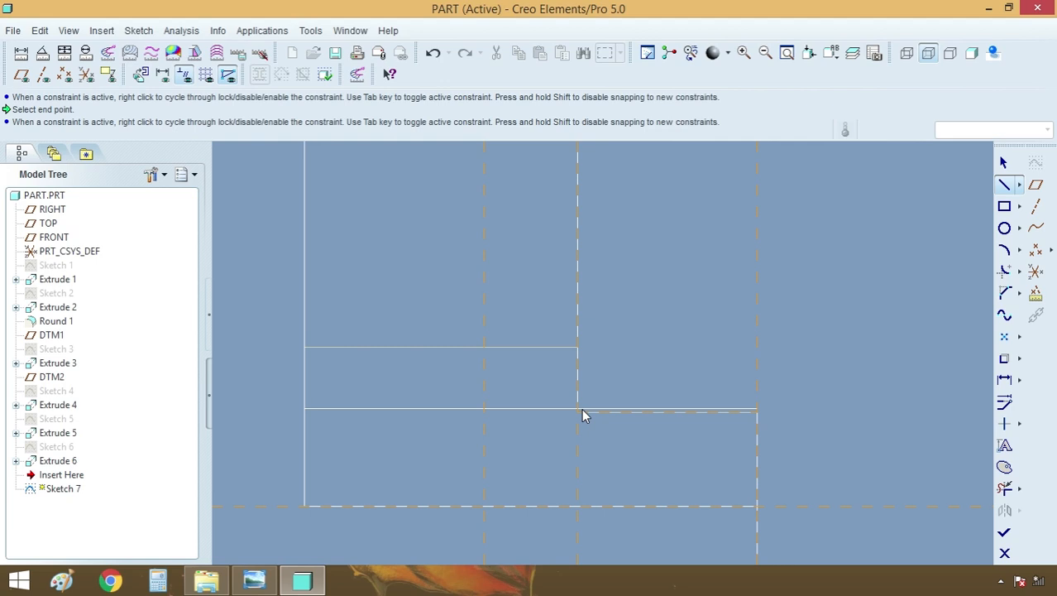
middle_click(650, 368)
left_click(1004, 532)
mouse_move(747, 415)
middle_mouse_down()
mouse_move(688, 396)
mouse_move(633, 411)
mouse_move(637, 420)
middle_mouse_up()
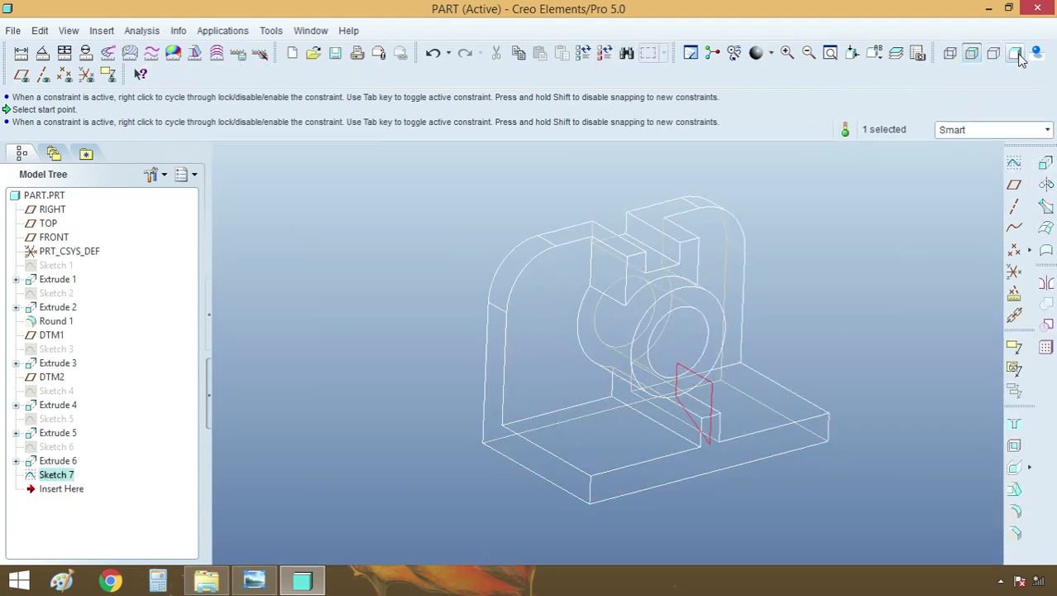
Shade the model and cut away the sloped profile with a symmetric extrusion 24 mm deep, removing material from the rib's front
left_click(1016, 53)
left_click(1046, 163)
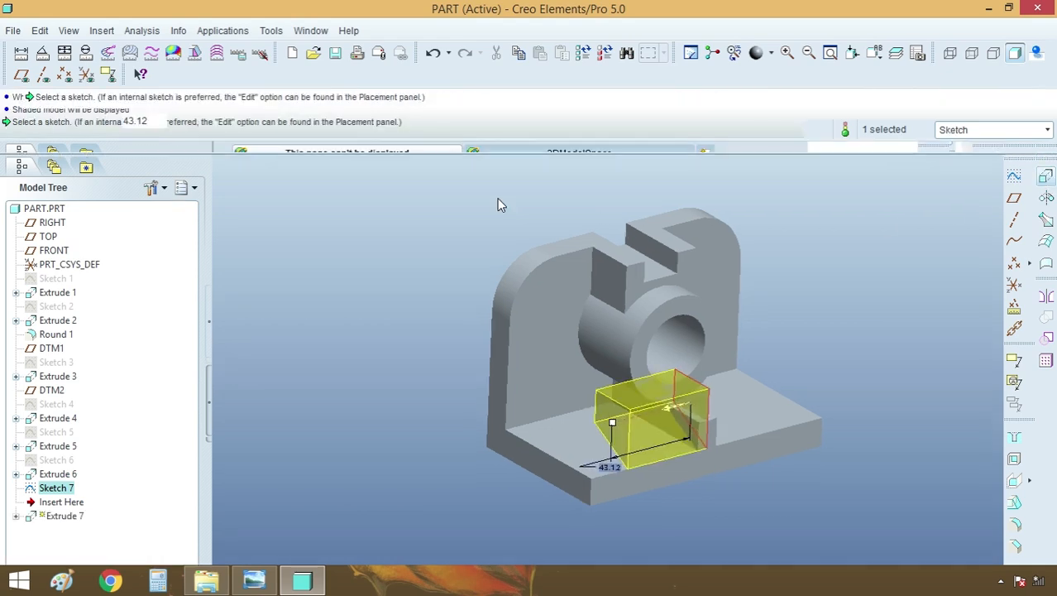
left_click(111, 121)
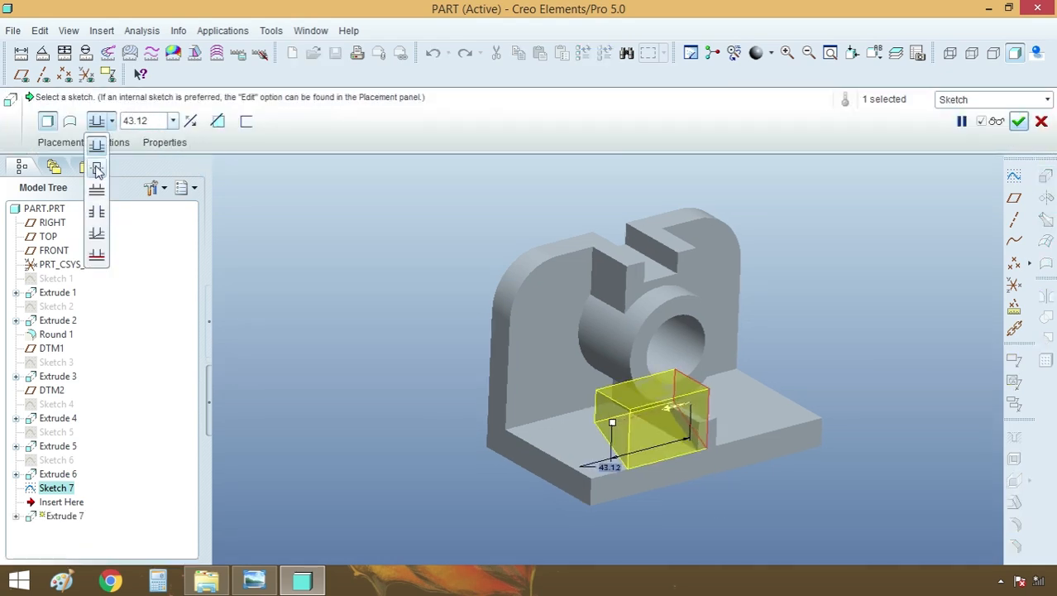
left_click(97, 170)
scroll(702, 430, "up", 3)
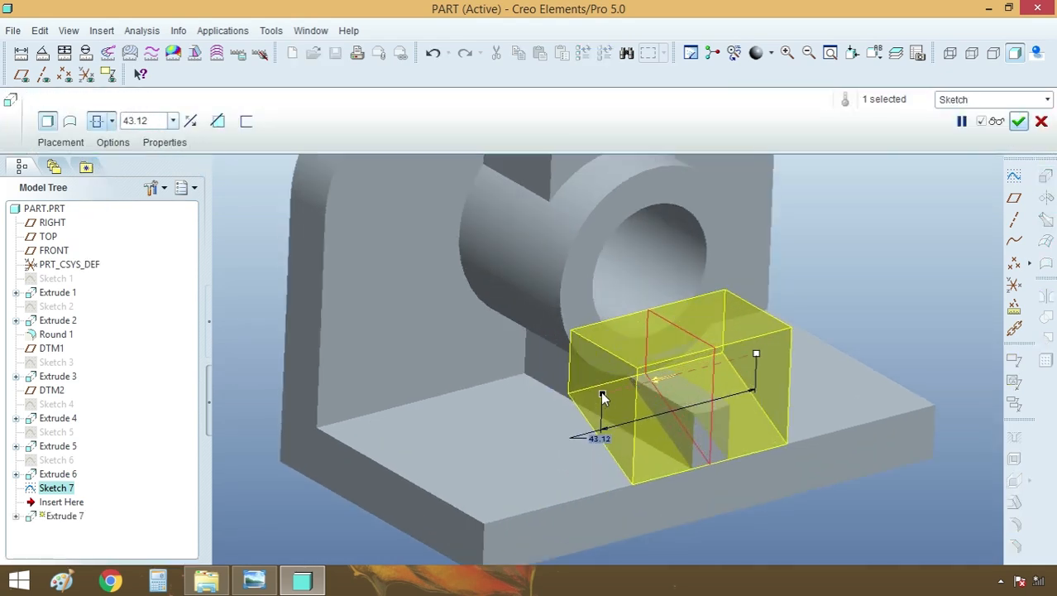
left_click_drag(602, 400, 639, 391)
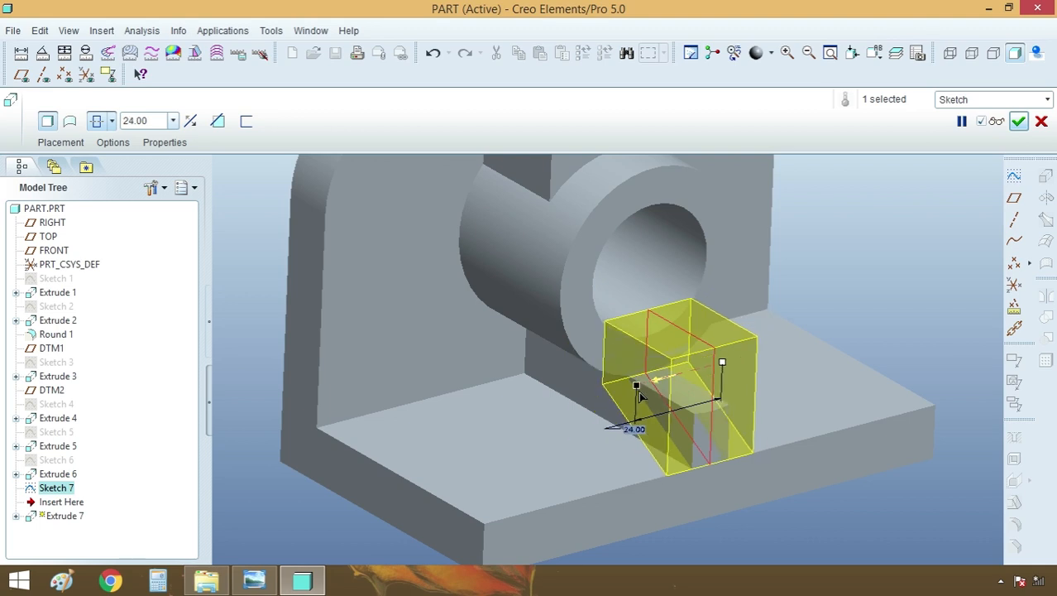
left_click(218, 121)
middle_click(316, 271)
scroll(621, 423, "down", 3)
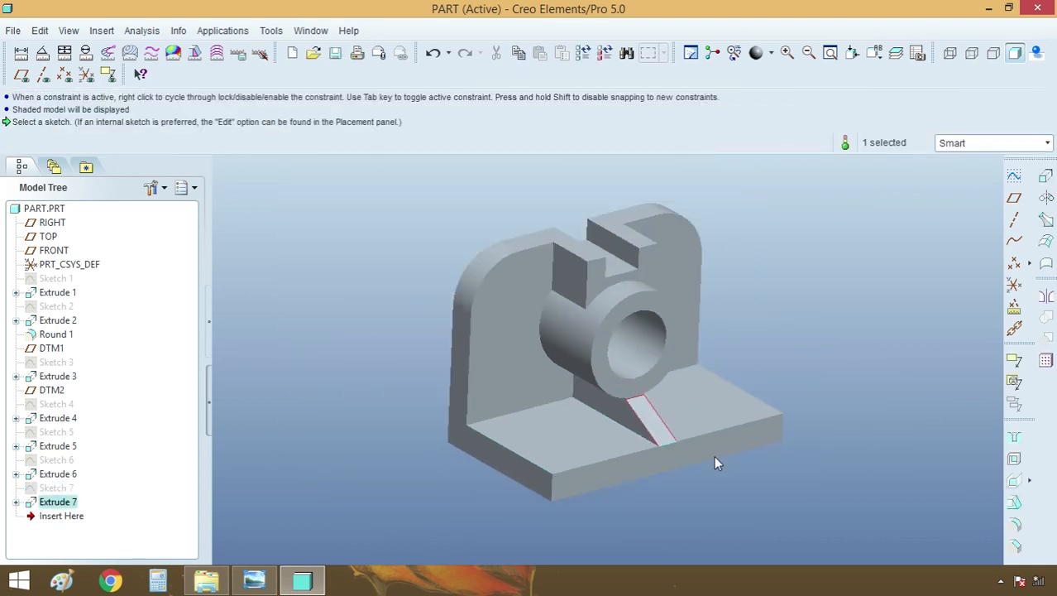
left_click(664, 479)
middle_click_drag(663, 478, 657, 480)
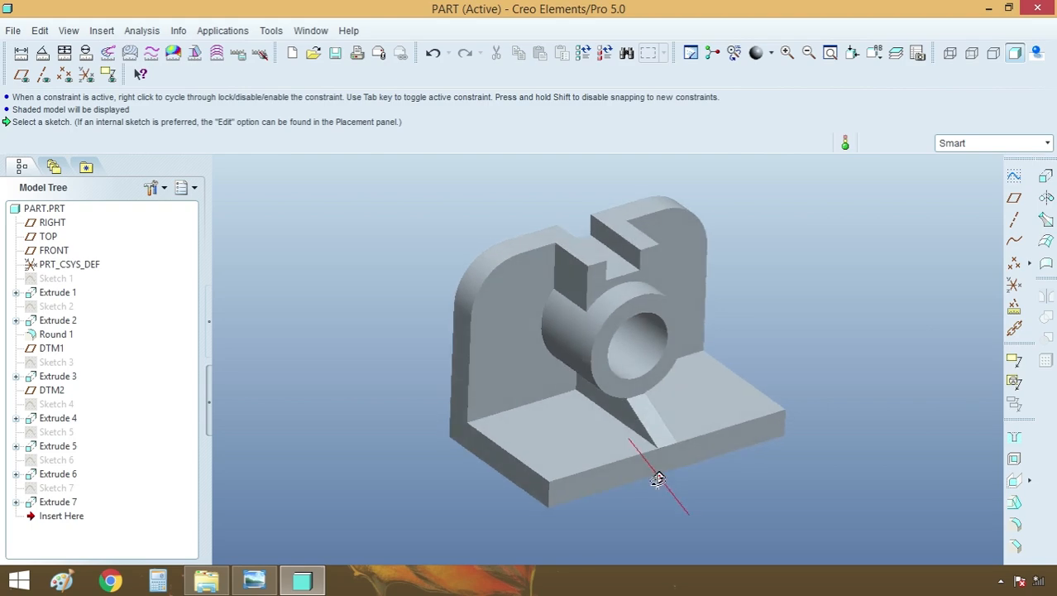
Check the base plate holes in the reference drawing, and start a sketch on the base plate's top face with the default orientation
left_click(256, 581)
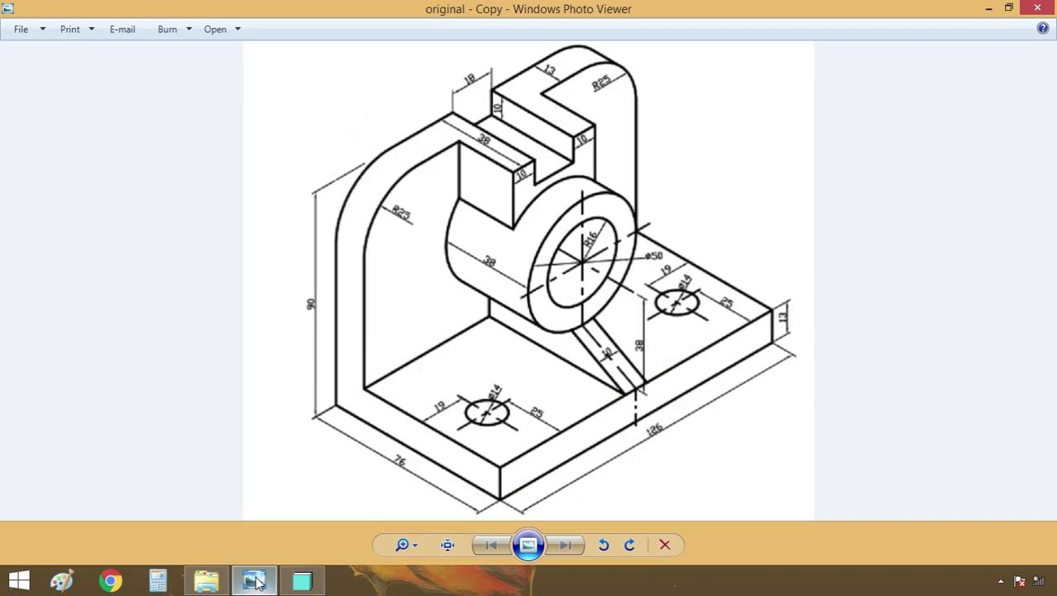
left_click(256, 580)
left_click(256, 581)
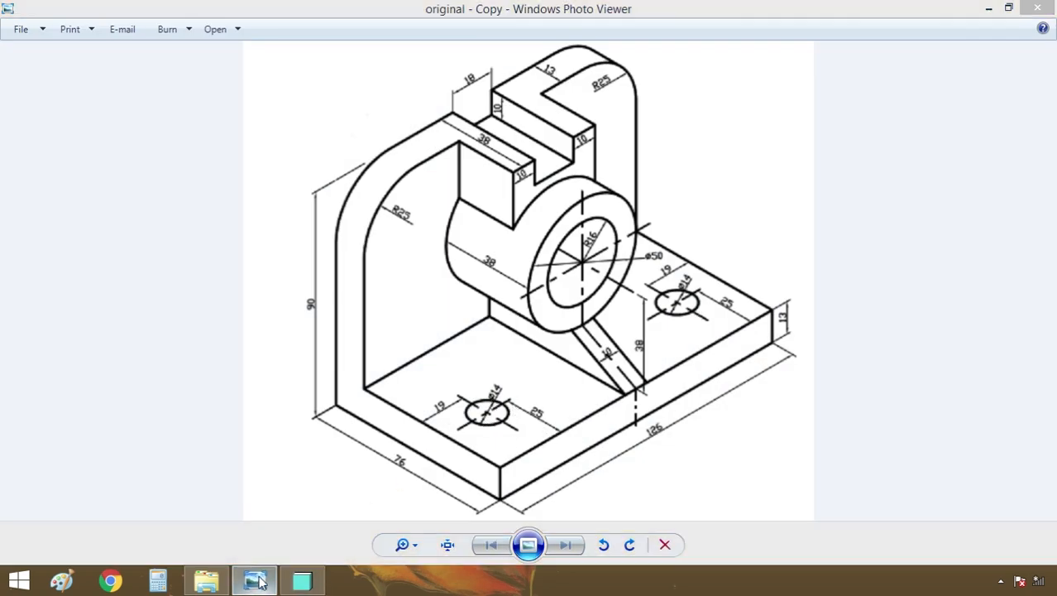
left_click(301, 580)
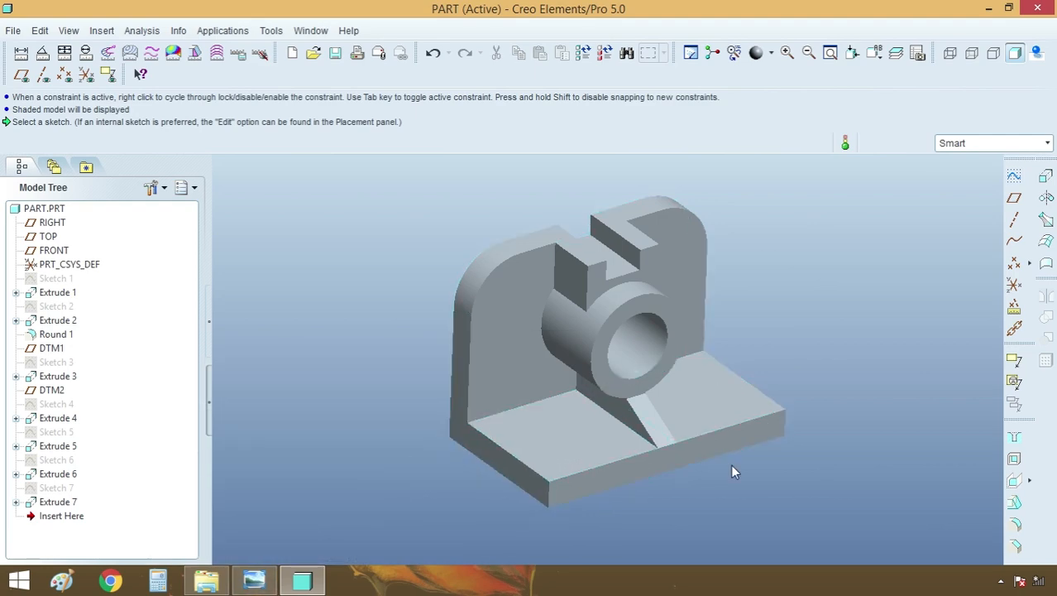
left_click(1014, 178)
left_click(582, 438)
left_click(985, 359)
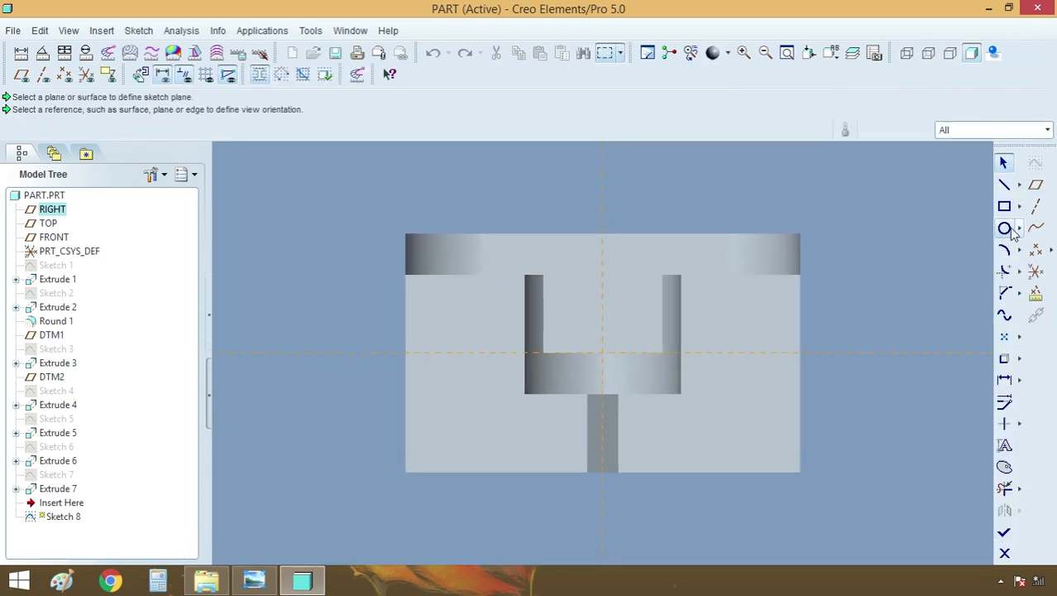
Sketch a circle about 15.5 mm in diameter on the base plate, to the left of the rib
left_click(1004, 228)
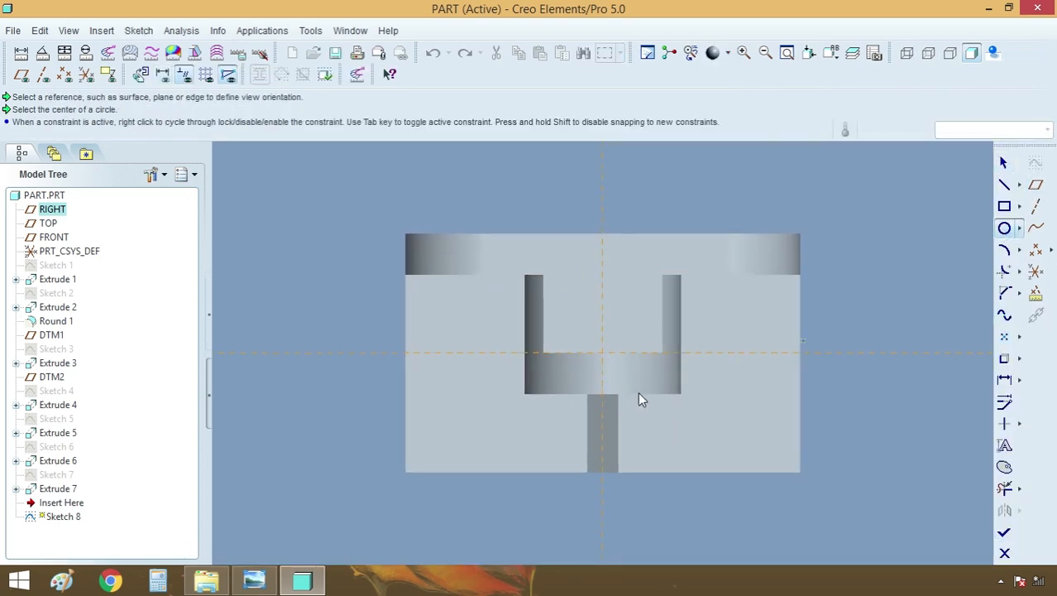
left_click(474, 400)
left_click(487, 419)
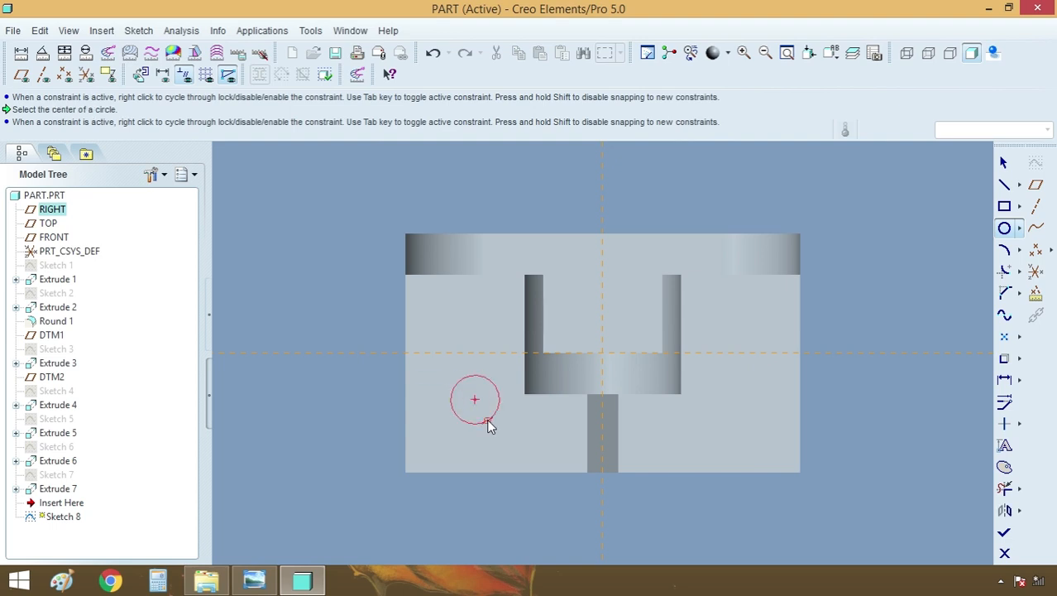
middle_click(505, 515)
left_click(506, 513)
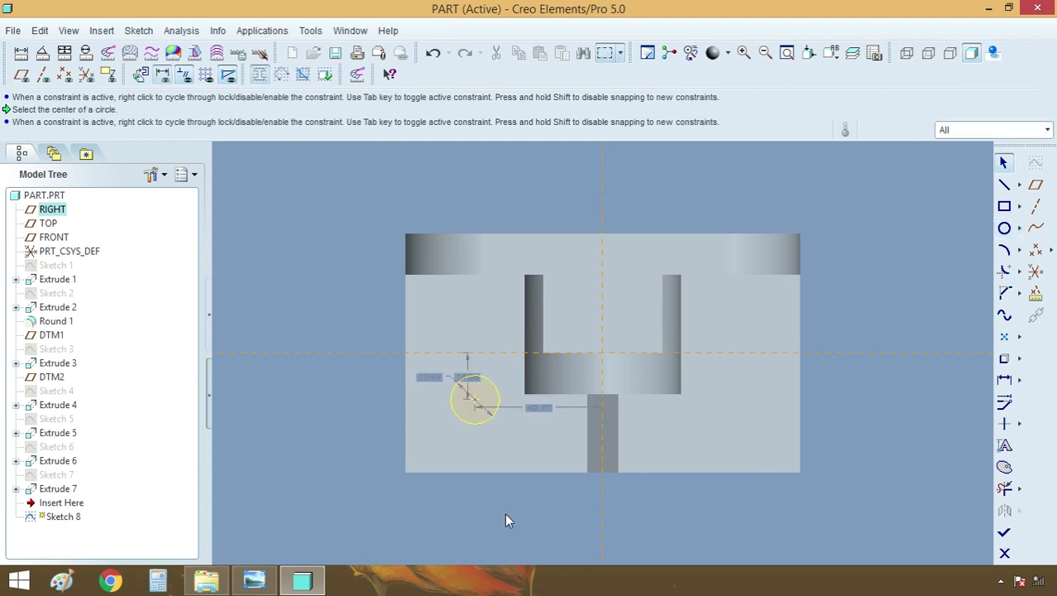
Dimension the circle's centre 19 mm from the base plate's left edge
left_click(1005, 379)
left_click(475, 400)
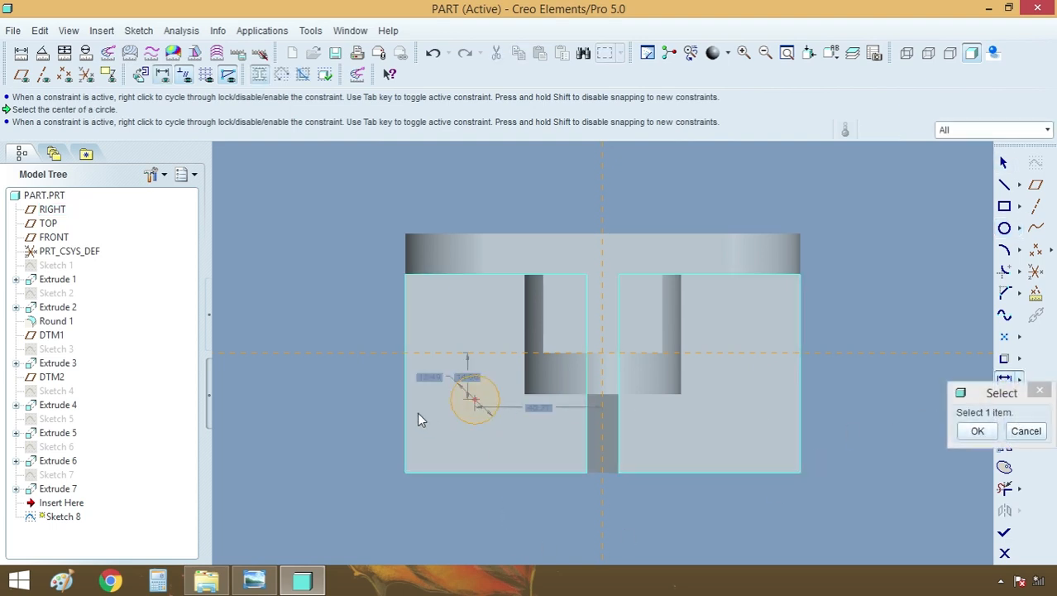
left_click(406, 406)
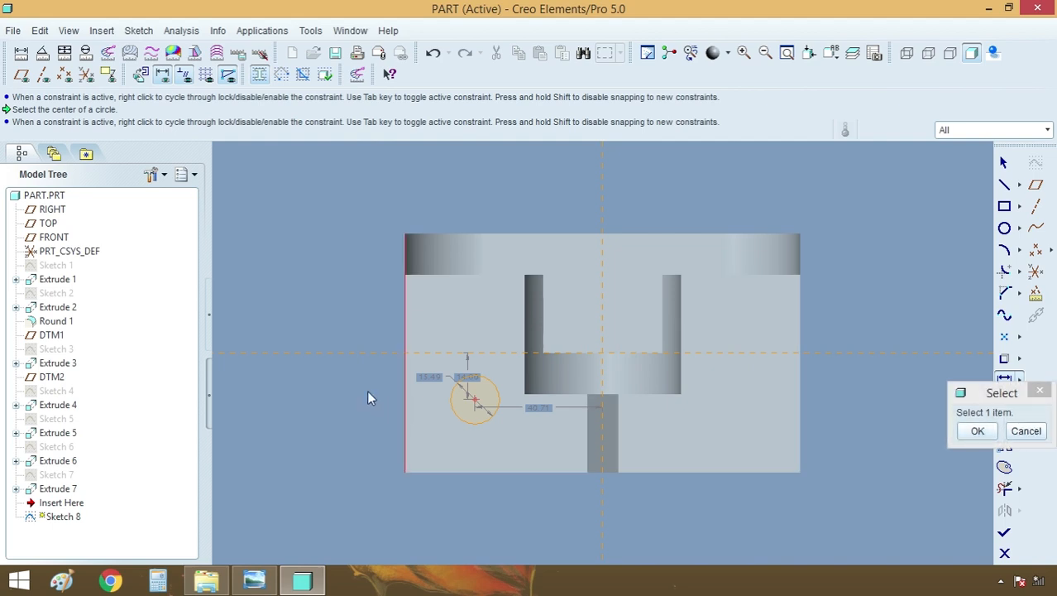
middle_click(366, 390)
type("19")
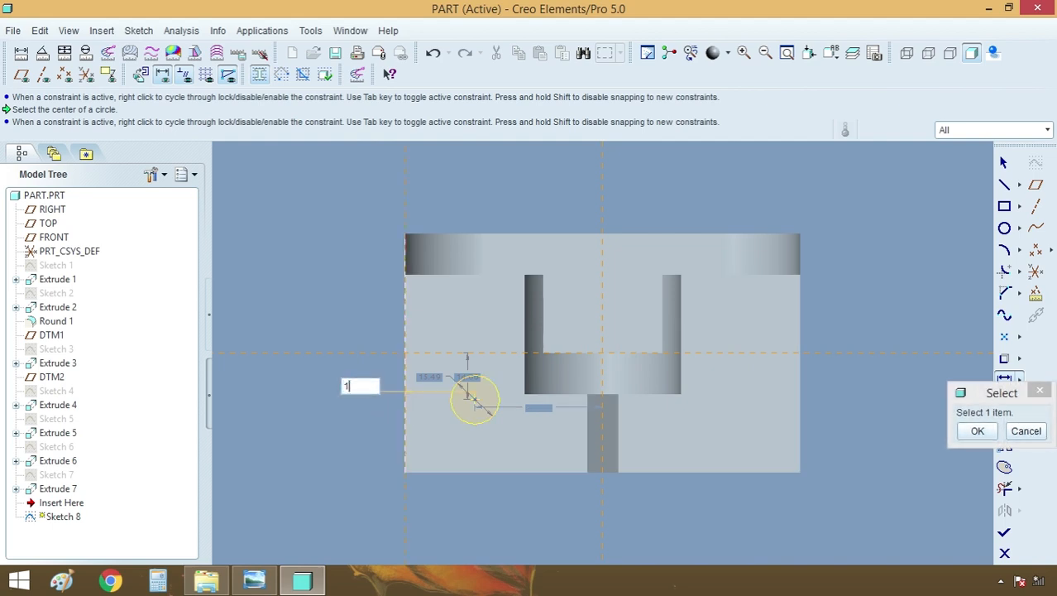
key("Return")
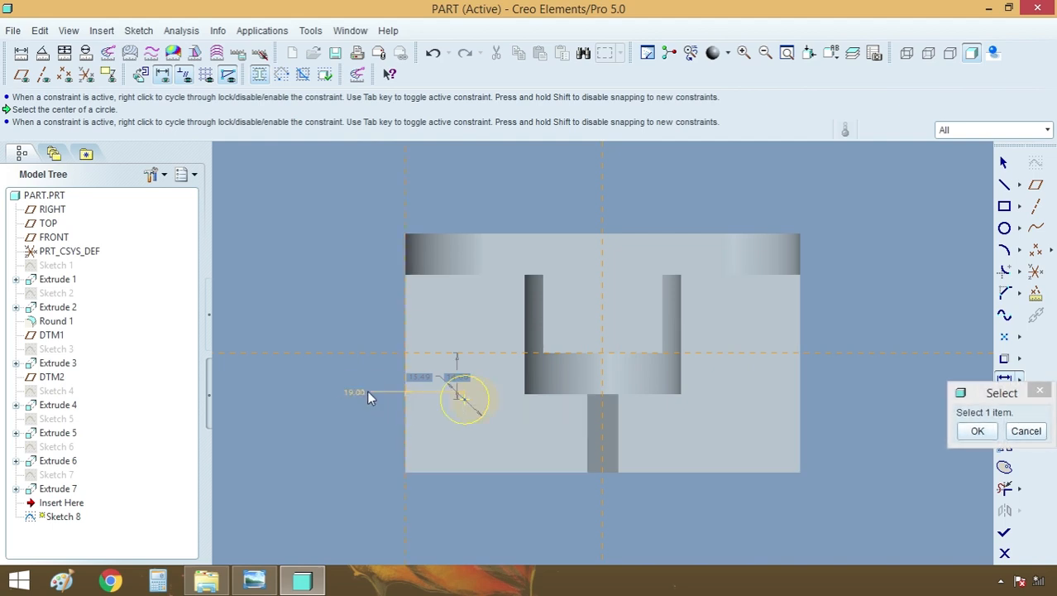
Check the hole position in the reference drawing and dimension the circle's centre 25 mm from the base plate's front edge
left_click(257, 583)
left_click(257, 583)
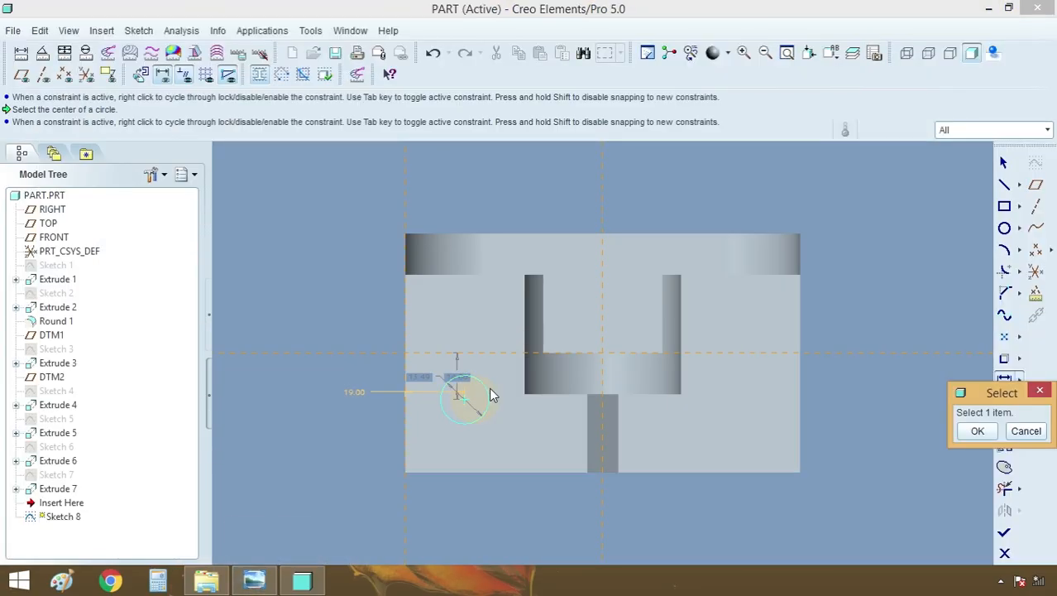
left_click(465, 404)
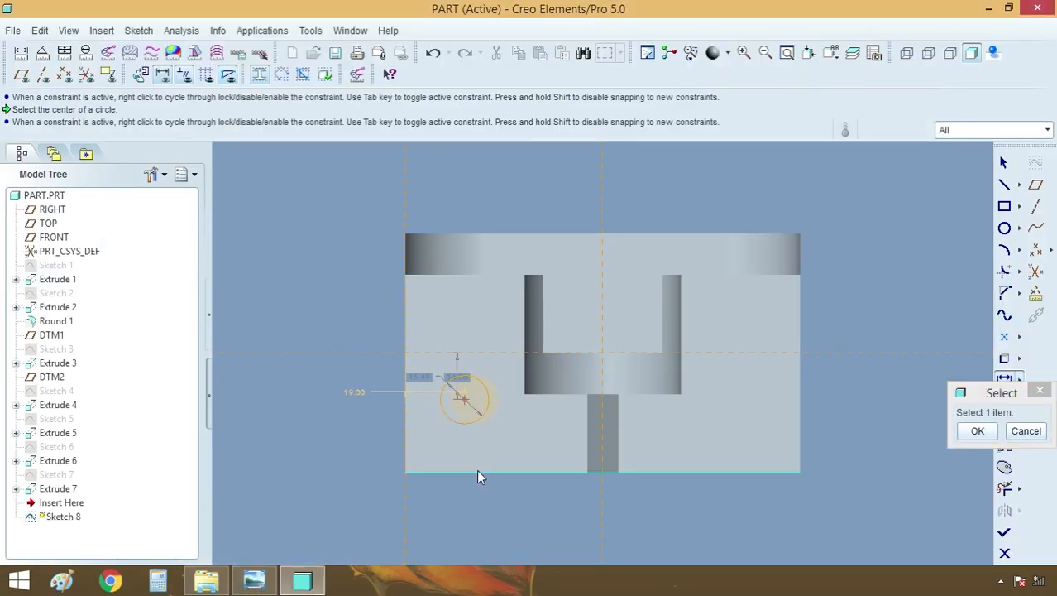
middle_click(465, 500)
type("25")
key("Return")
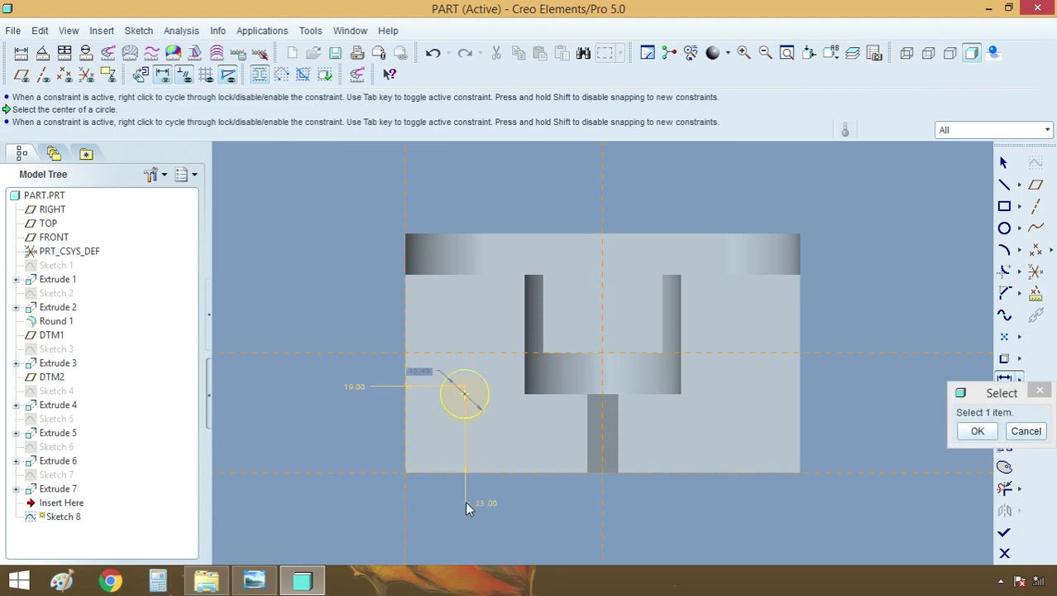
left_click(977, 431)
Look up the hole size in the reference drawing and set the circle's diameter to 14 mm
left_click(254, 580)
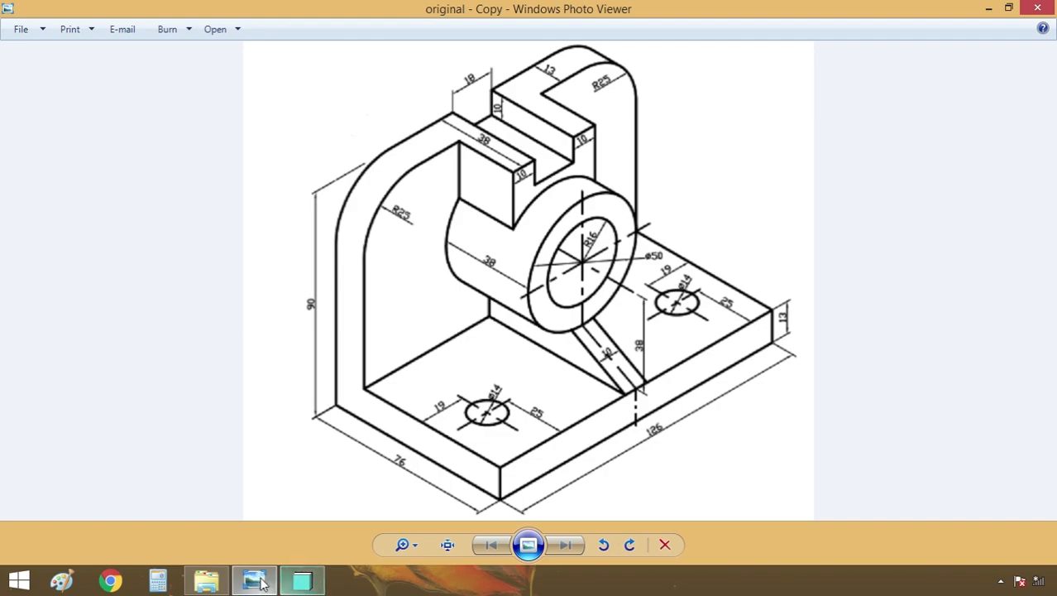
left_click(302, 580)
left_click(421, 372)
double_click(421, 373)
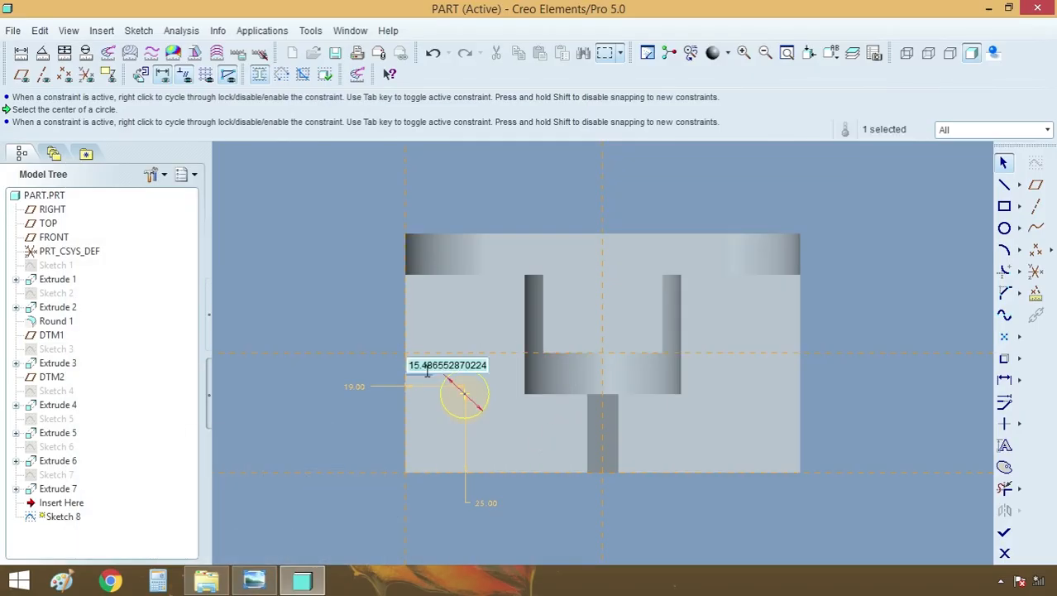
type("14")
key("Return")
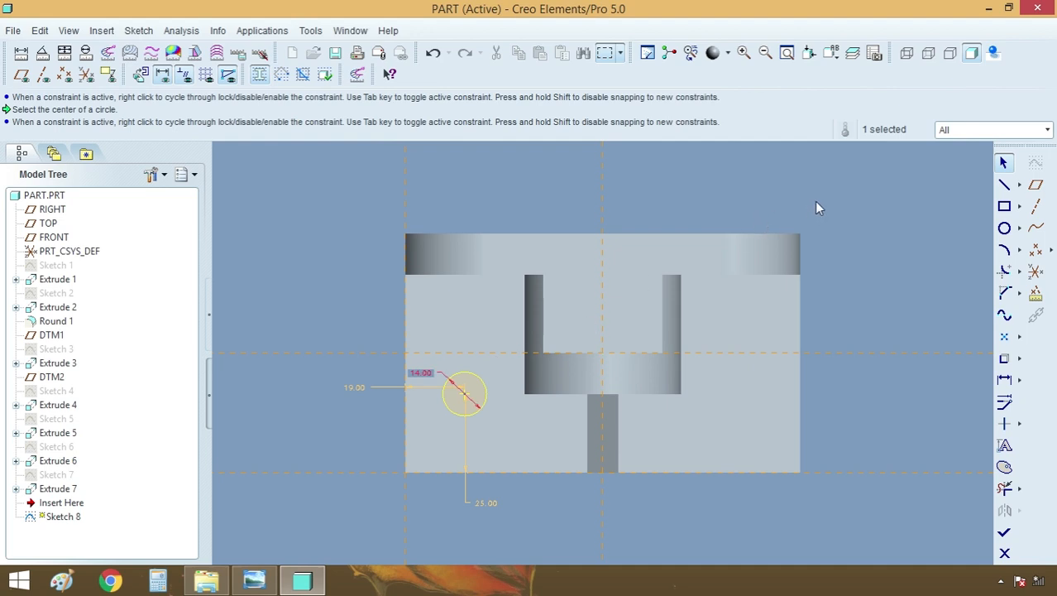
Draw a vertical centerline along the sketch's vertical reference through the middle of the rib
left_click(1019, 184)
left_click(978, 185)
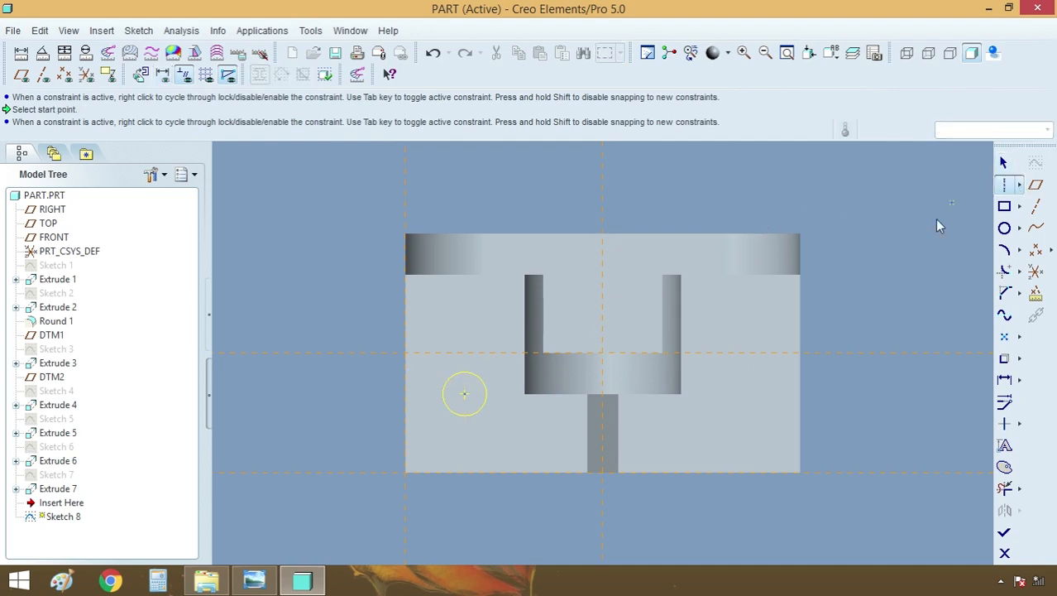
left_click(597, 502)
left_click(604, 436)
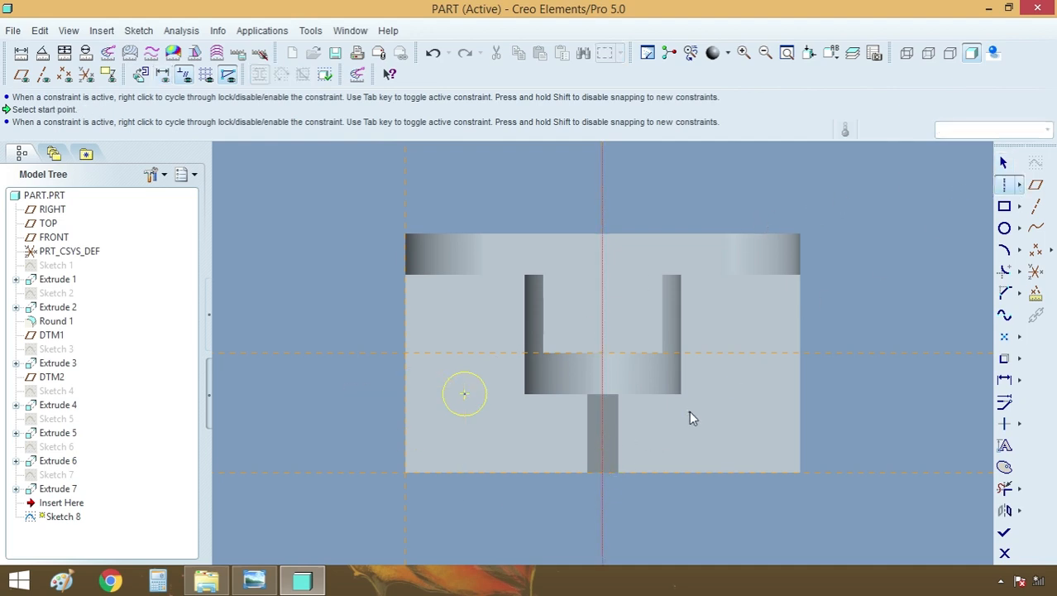
middle_click(689, 410)
left_click(711, 505)
Mirror the 14 mm circle about the vertical centerline and finish the sketch
left_click(480, 410)
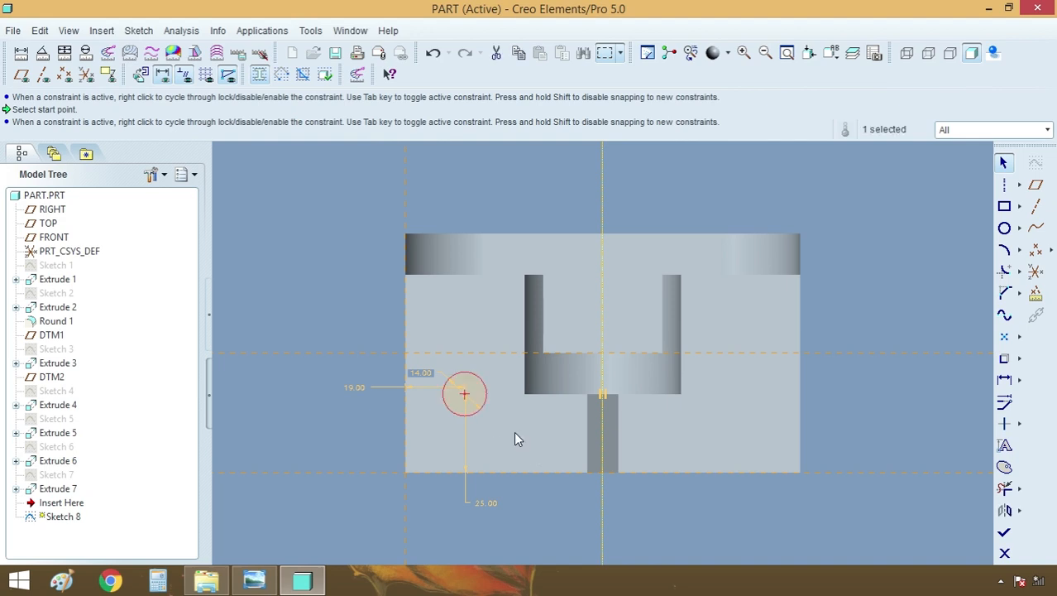
left_click(1006, 511)
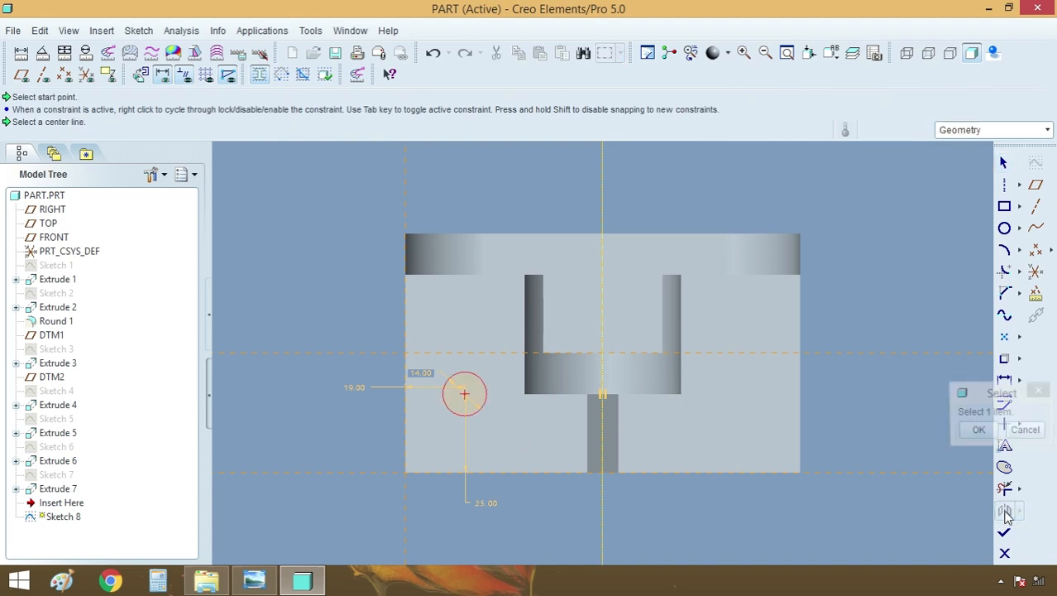
left_click(601, 527)
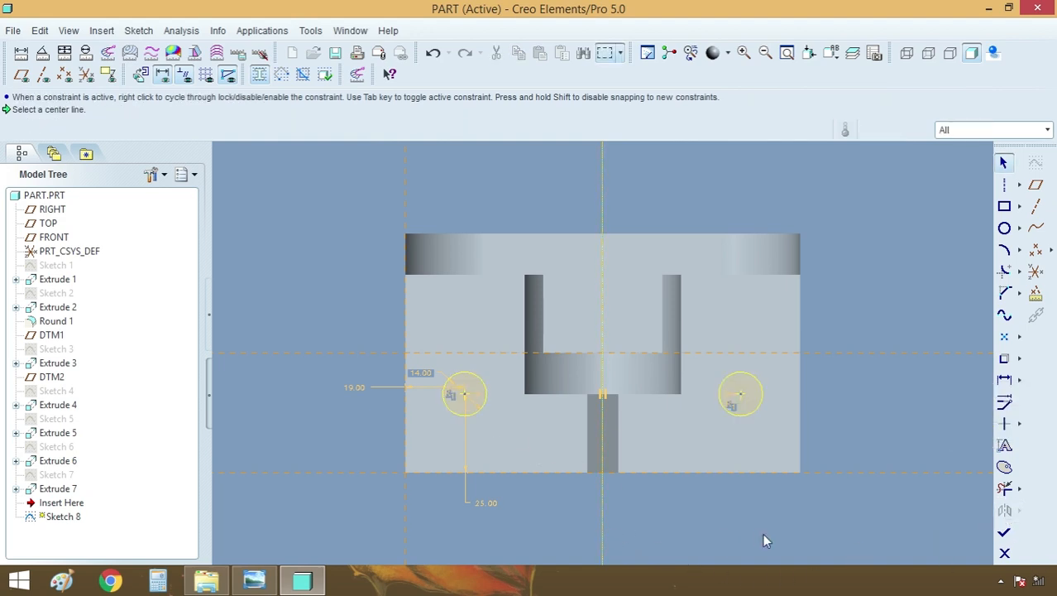
left_click(1005, 531)
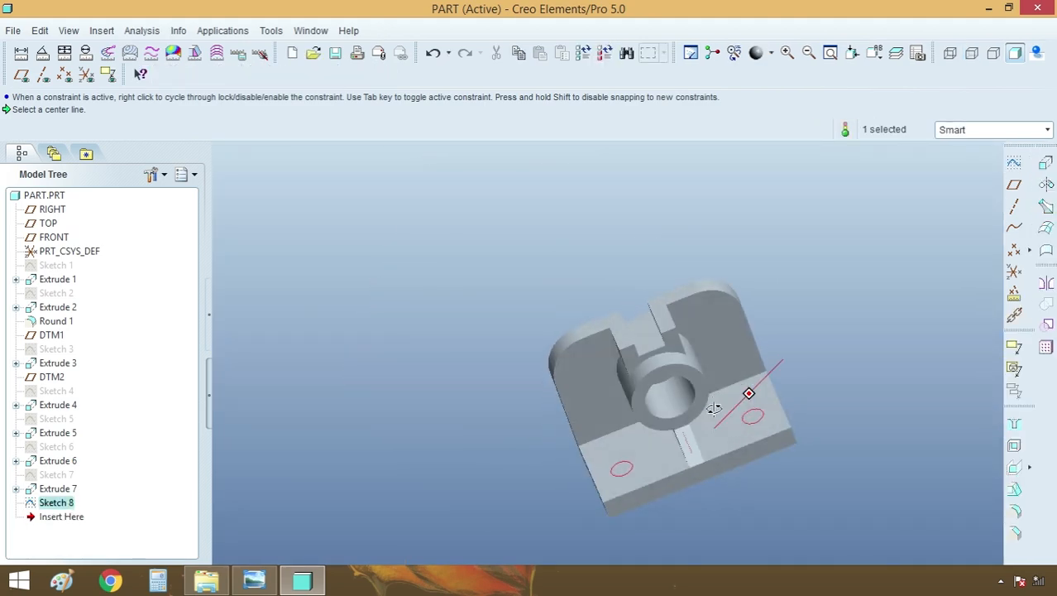
Extrude the two circles downward as a material-removing cut with the To Next depth option, making the holes through the base plate
left_click(1046, 161)
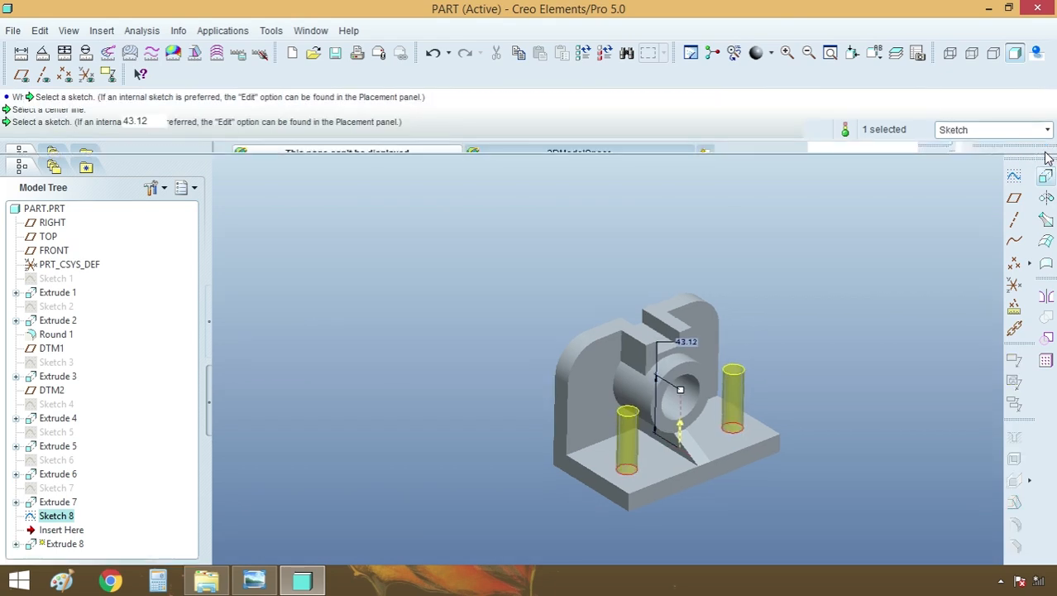
left_click(210, 129)
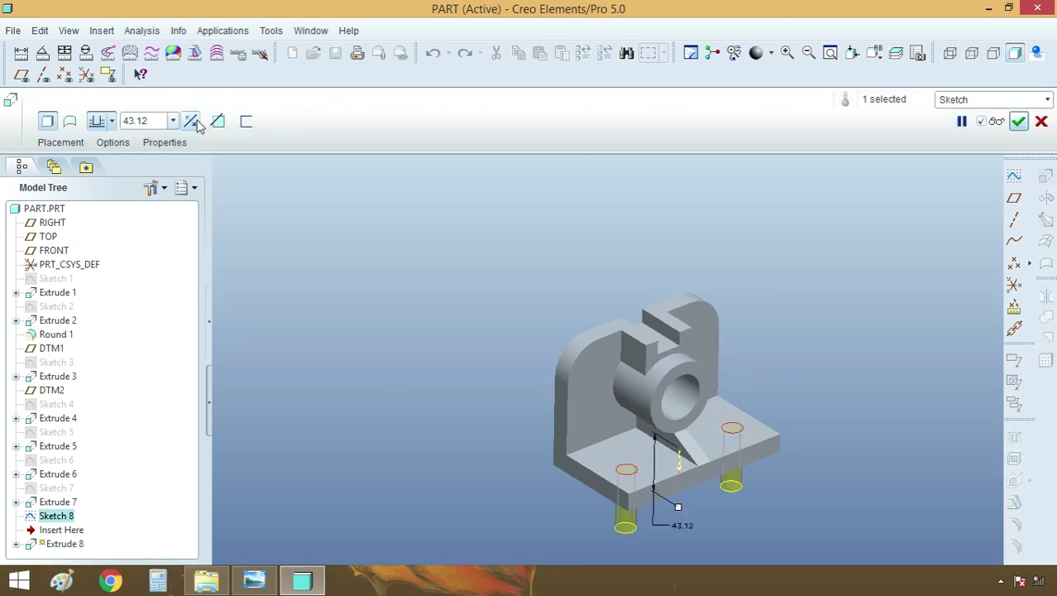
left_click(111, 121)
left_click(97, 189)
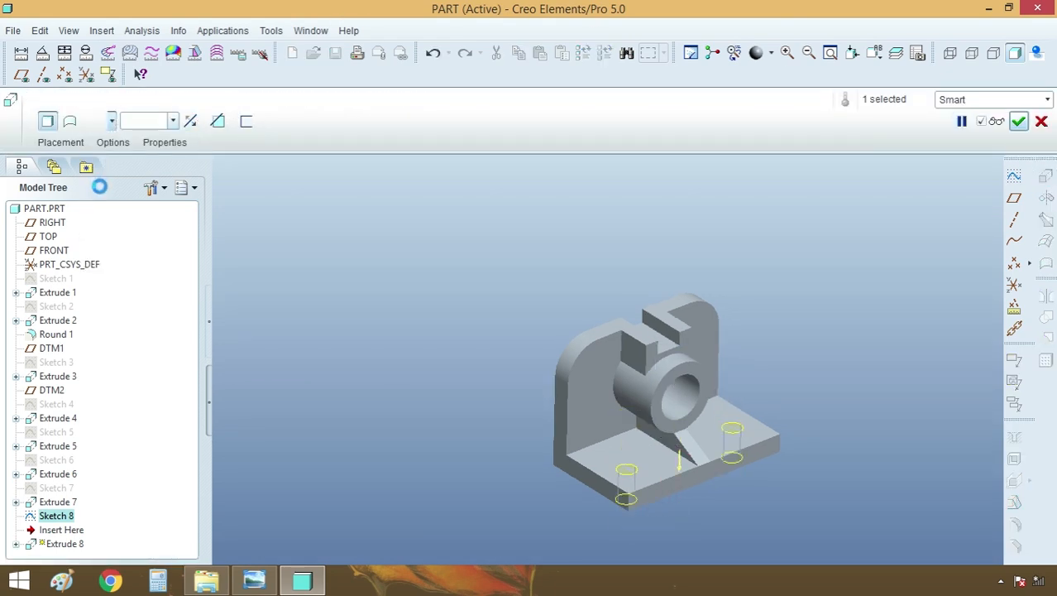
left_click(218, 121)
middle_click(390, 282)
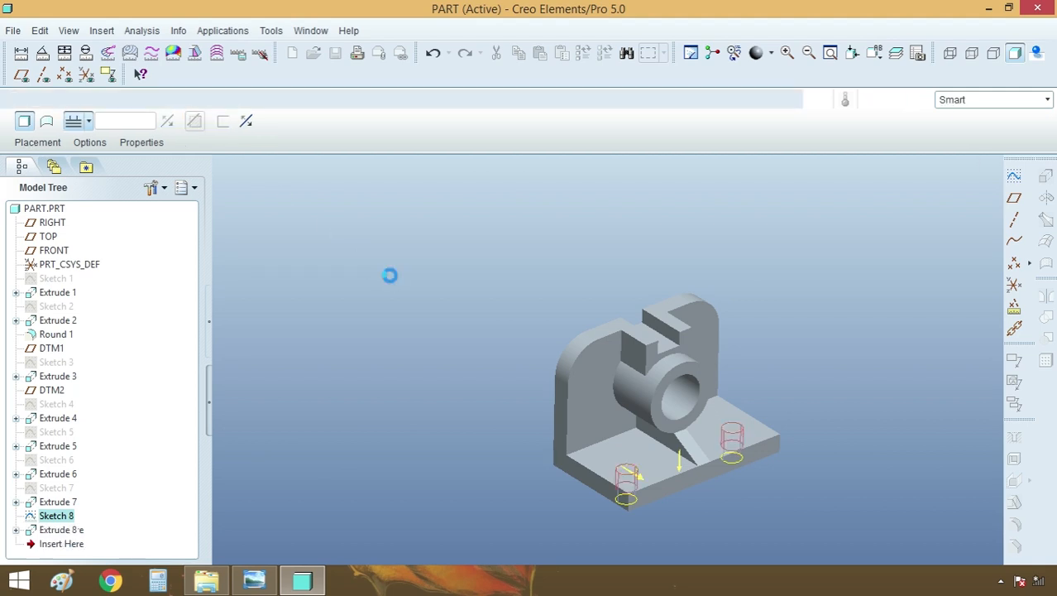
scroll(445, 299, "down", 3)
scroll(550, 402, "up", 2)
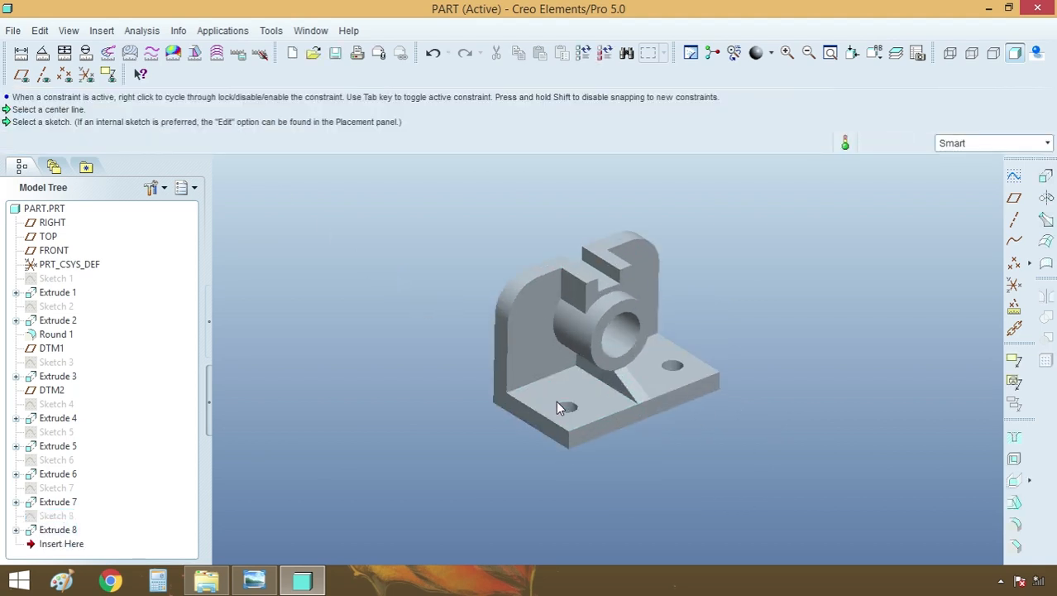
scroll(566, 387, "up", 1)
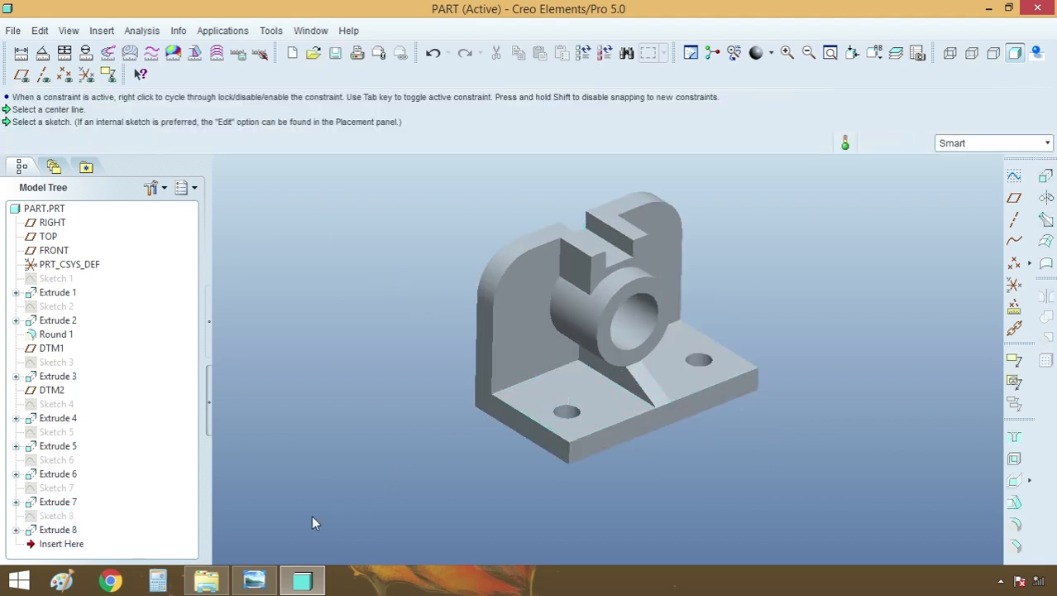
Compare the finished bracket with the reference drawing and save the part
left_click(281, 542)
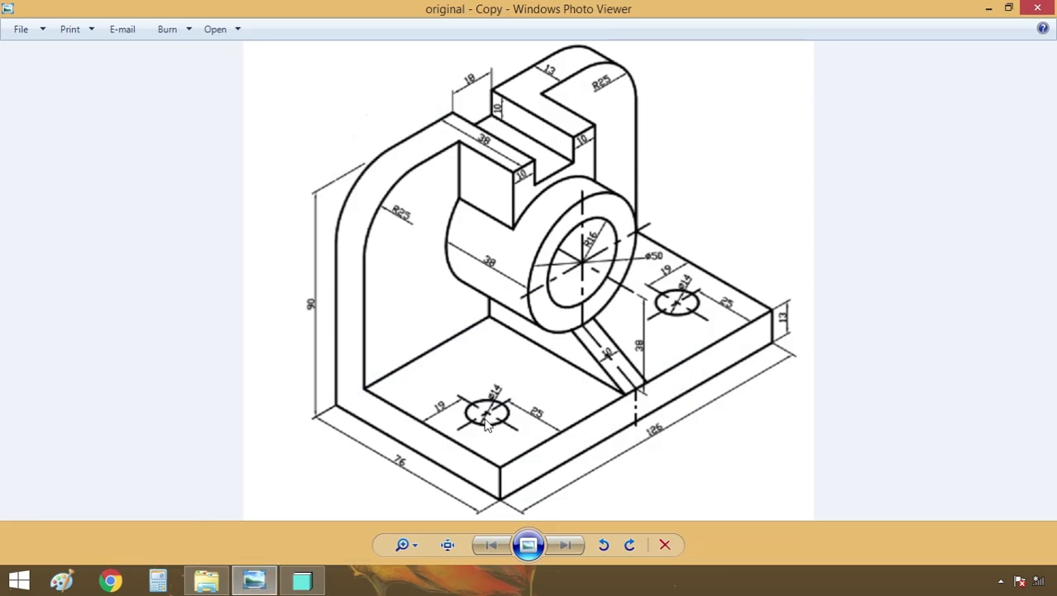
left_click(254, 579)
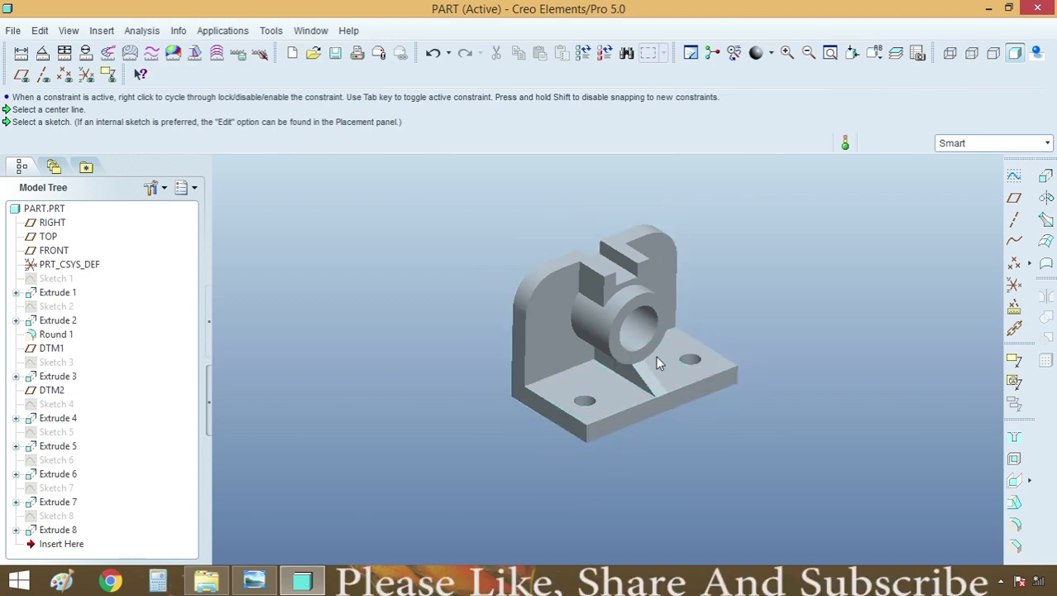
scroll(679, 327, "up", 1)
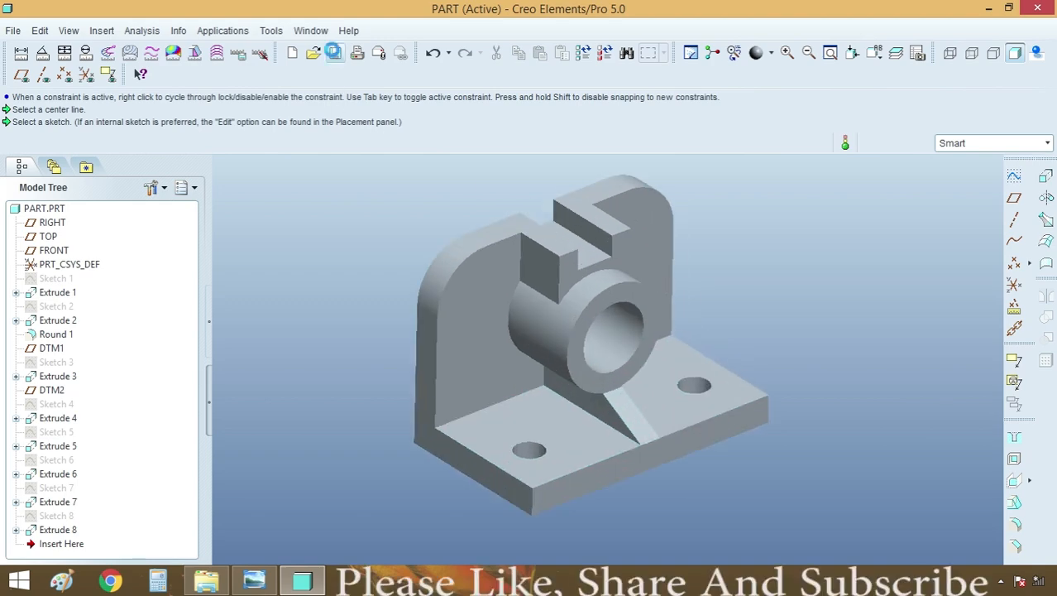
left_click(333, 52)
key("Return")
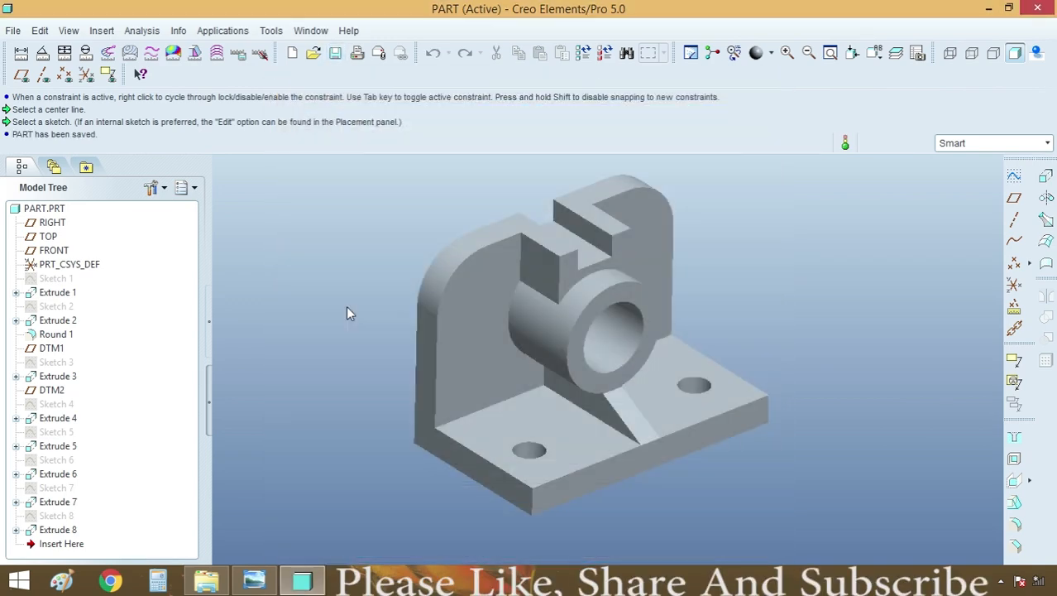